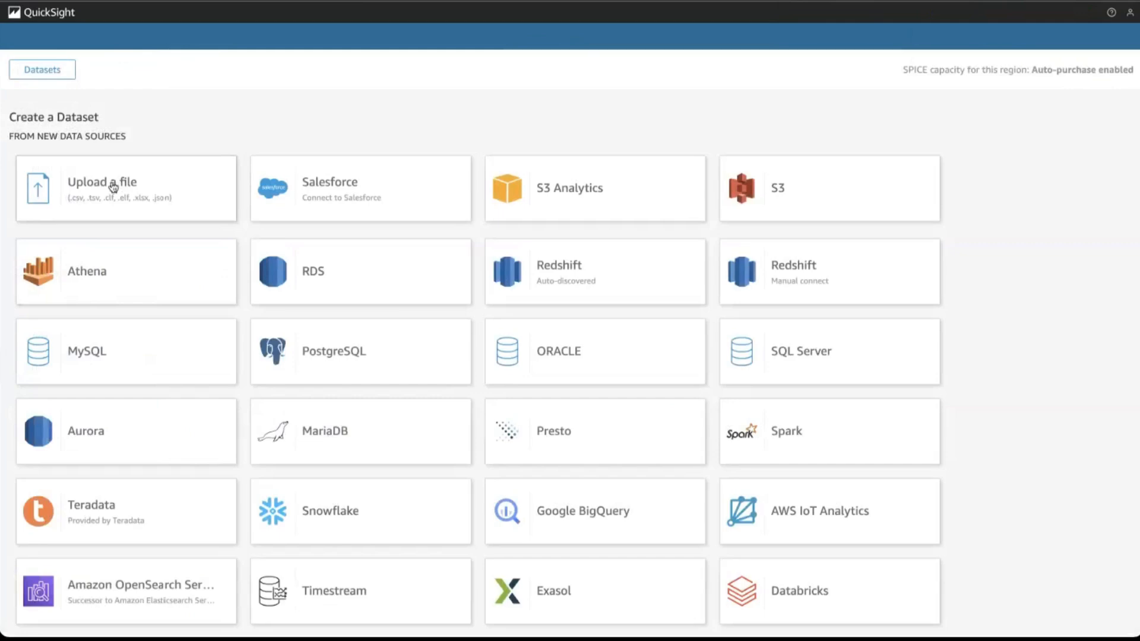
- Upload coffee_sales_by_customer.csv as a new dataset, keeping the default upload settings, and visualize it in a new analysis
{"action": "left_click", "coordinate": [110, 187]}
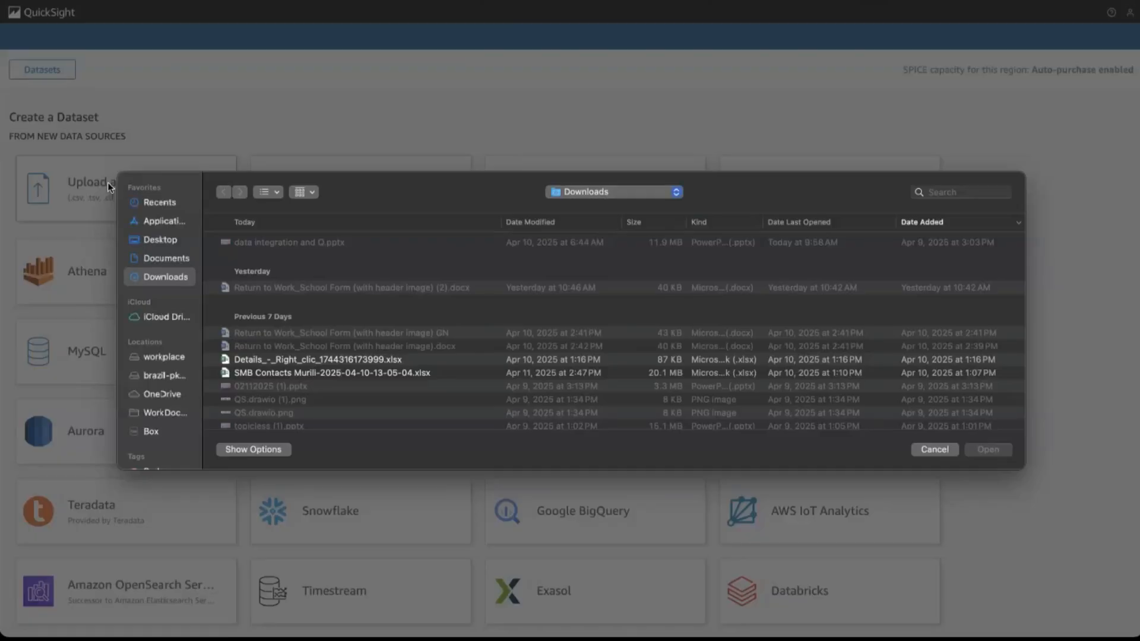
{"action": "left_click", "coordinate": [947, 193]}
{"action": "type", "text": "coff"}
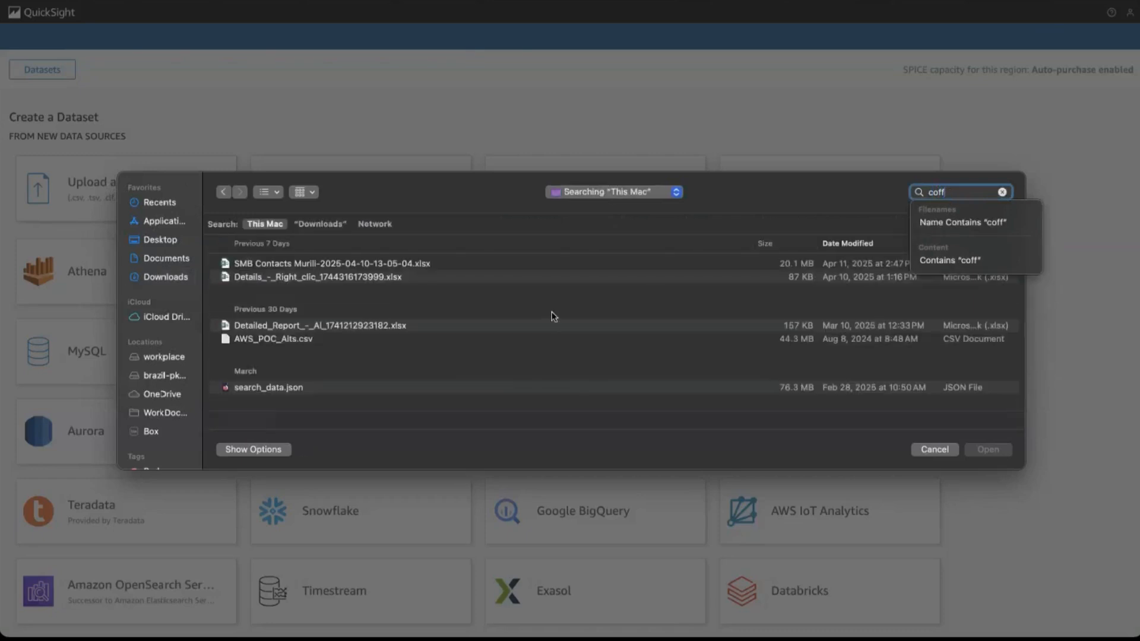
{"action": "type", "text": "ee"}
{"action": "left_click", "coordinate": [971, 222]}
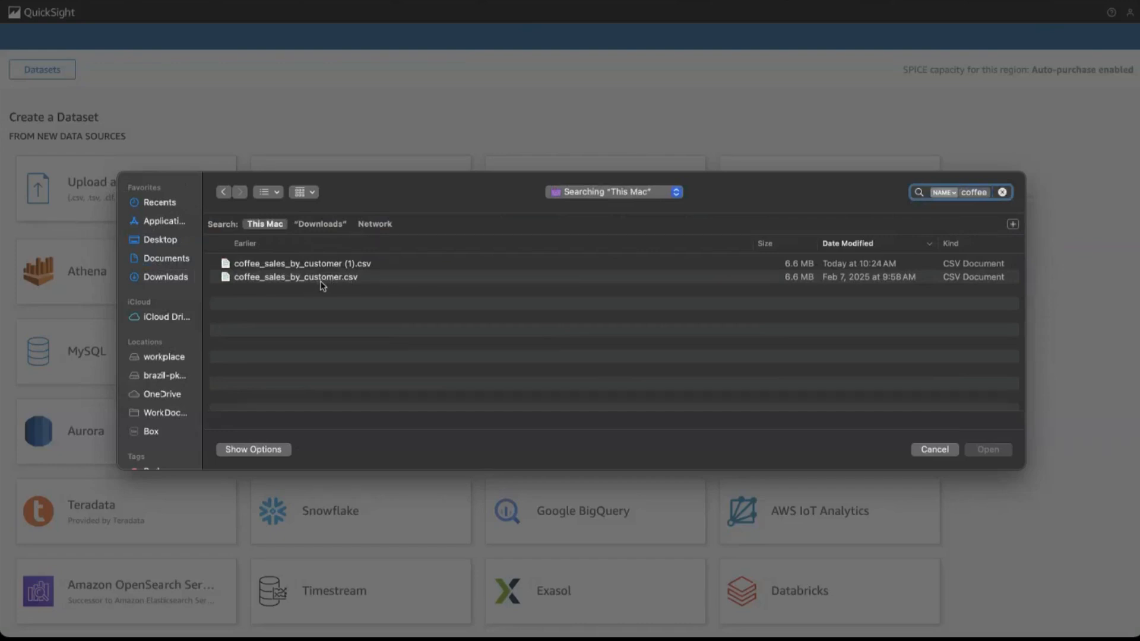
{"action": "left_click", "coordinate": [323, 281]}
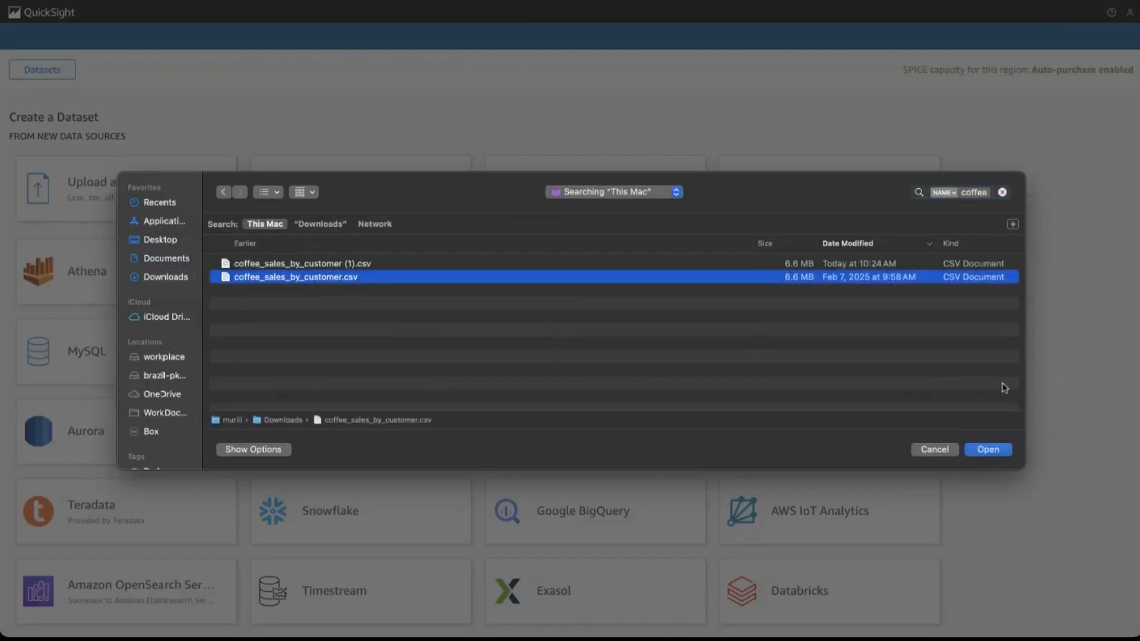
{"action": "left_click", "coordinate": [989, 450]}
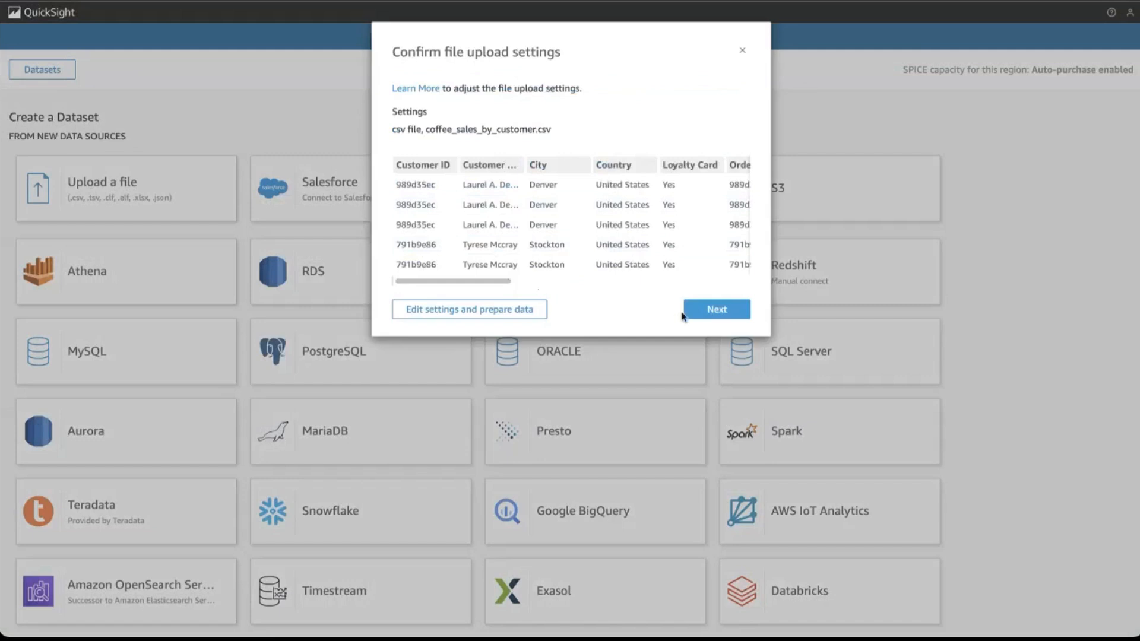
{"action": "left_click", "coordinate": [718, 310]}
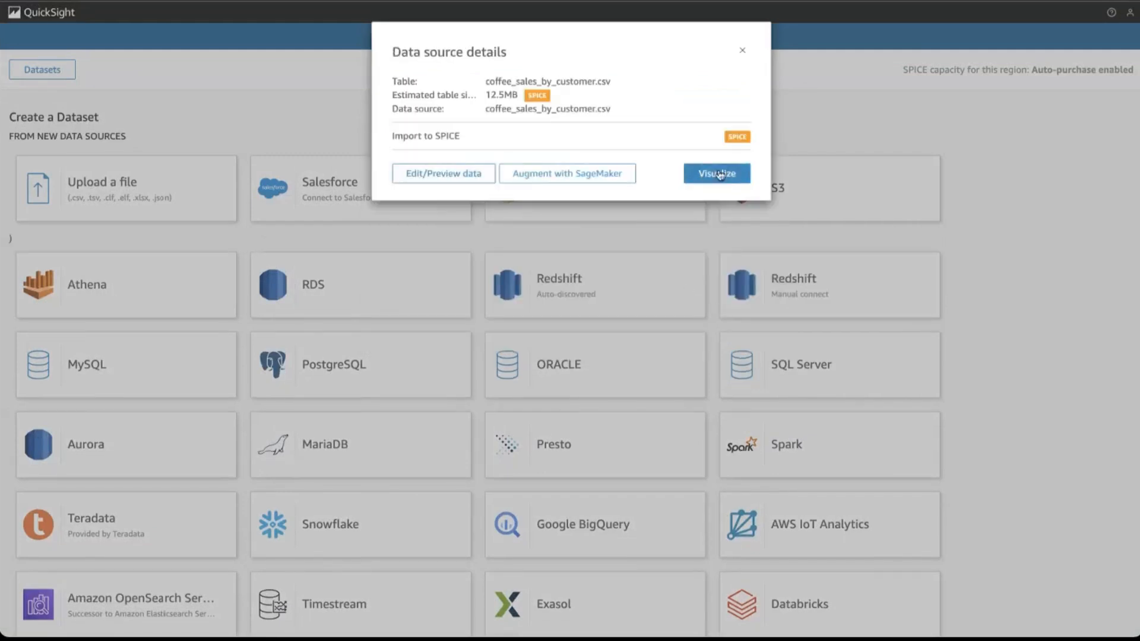
{"action": "left_click", "coordinate": [716, 177]}
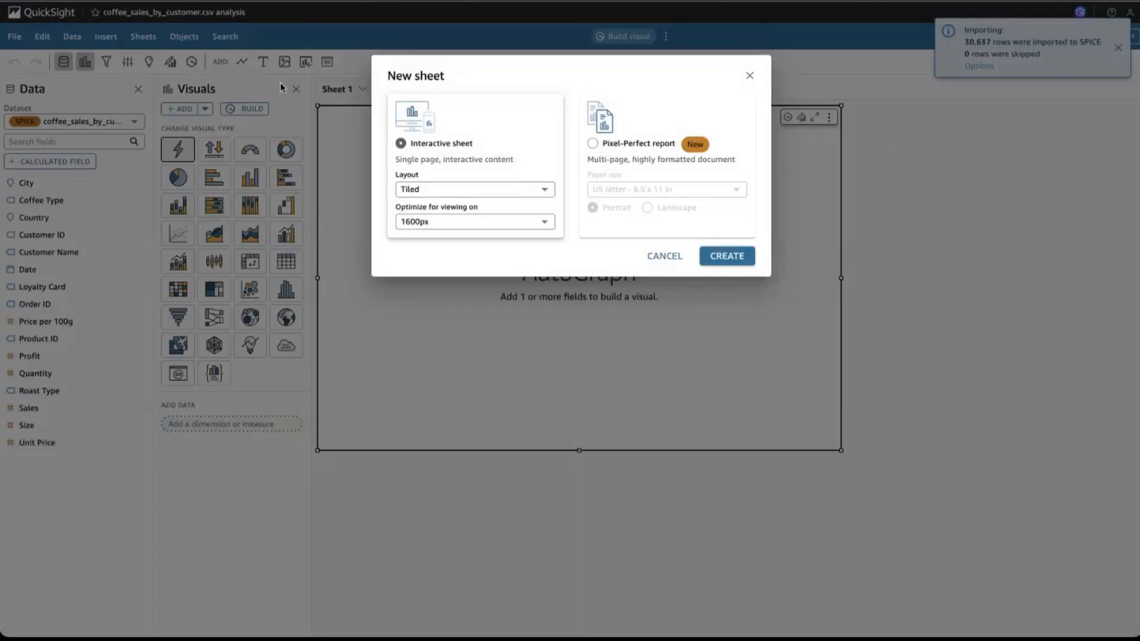
- Start a new Amazon Q topic named "coffee sales QLS" and continue to its dataset selection
{"action": "left_click", "coordinate": [61, 13]}
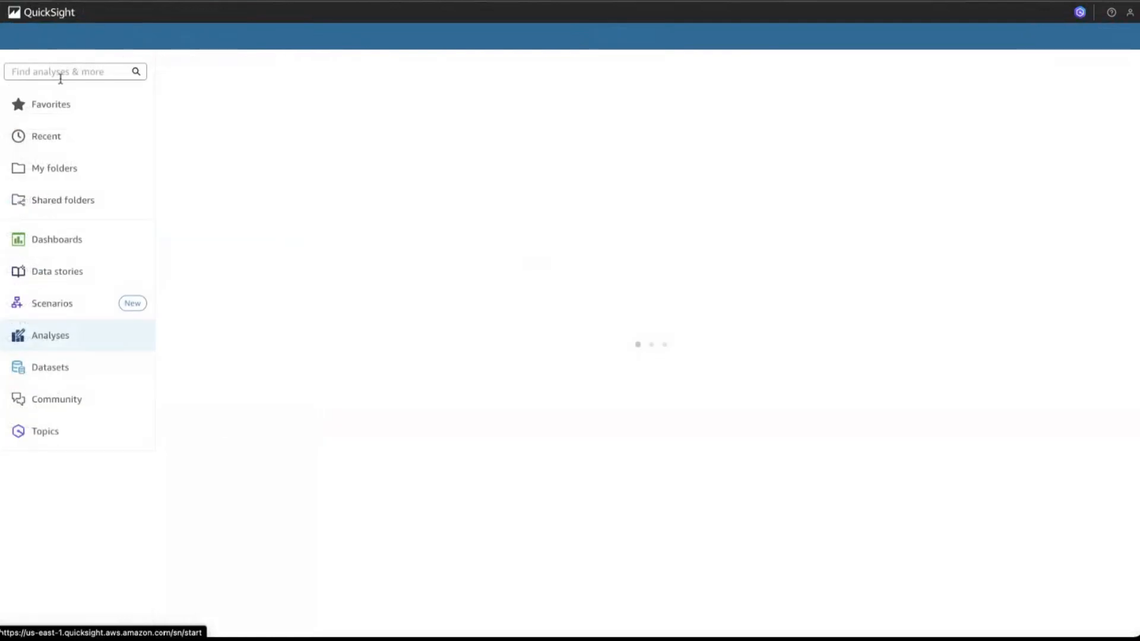
{"action": "left_click", "coordinate": [48, 437]}
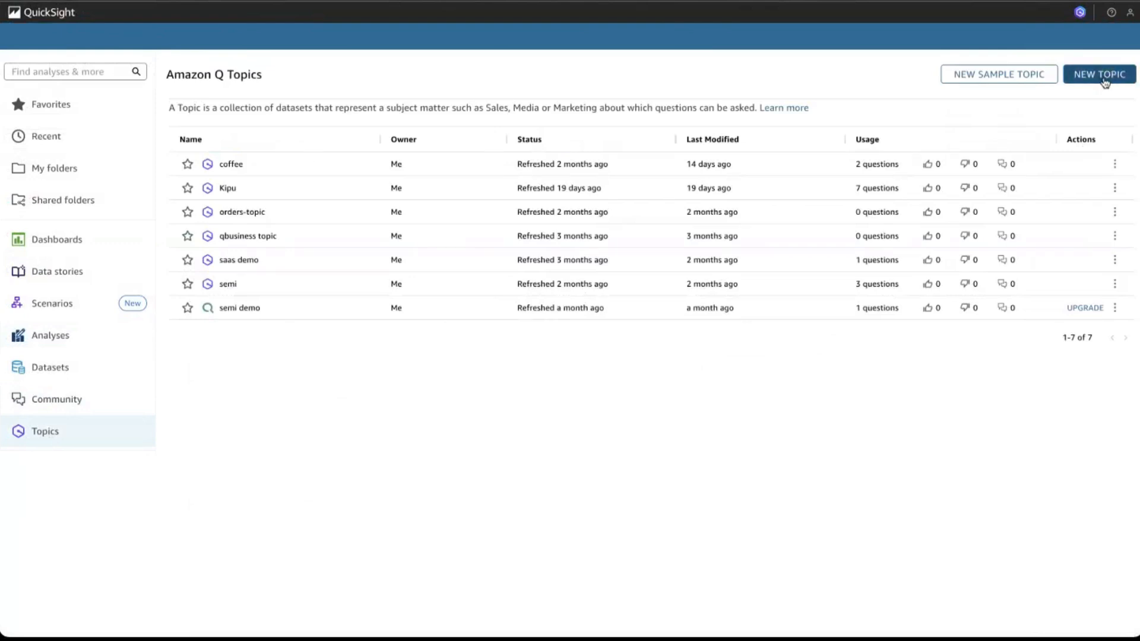
{"action": "left_click", "coordinate": [46, 17]}
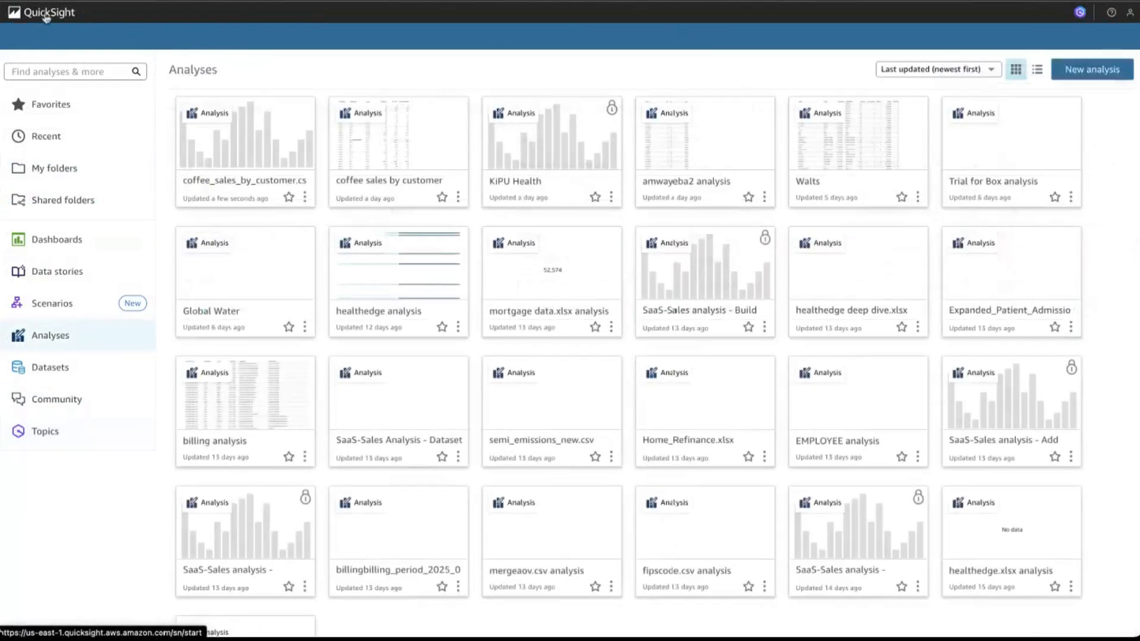
{"action": "left_click", "coordinate": [62, 433]}
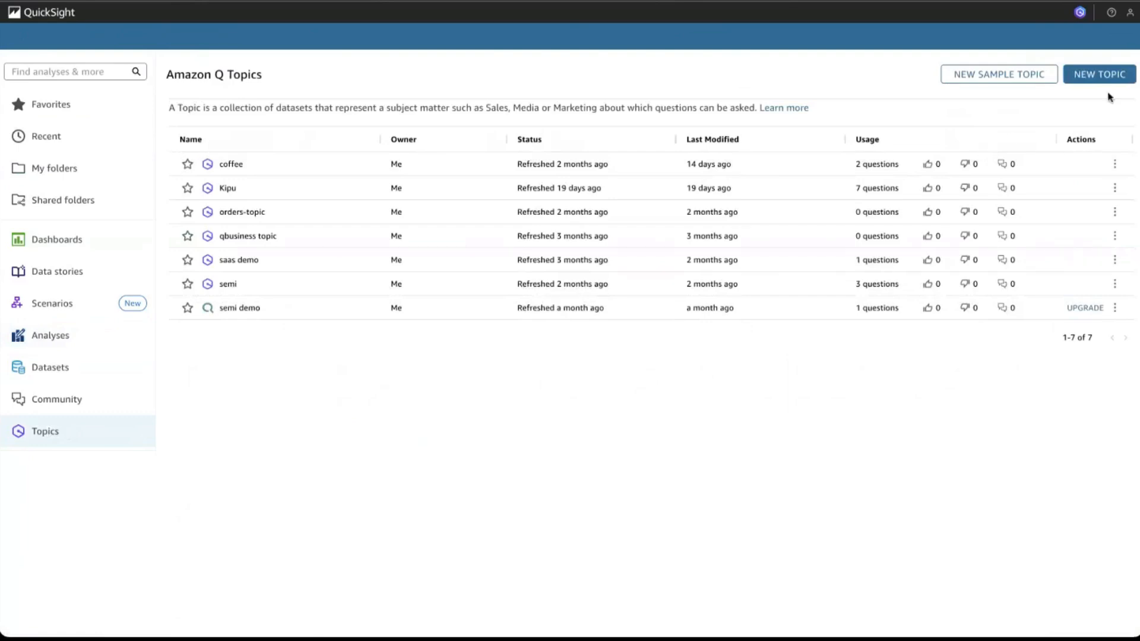
{"action": "left_click", "coordinate": [1105, 77]}
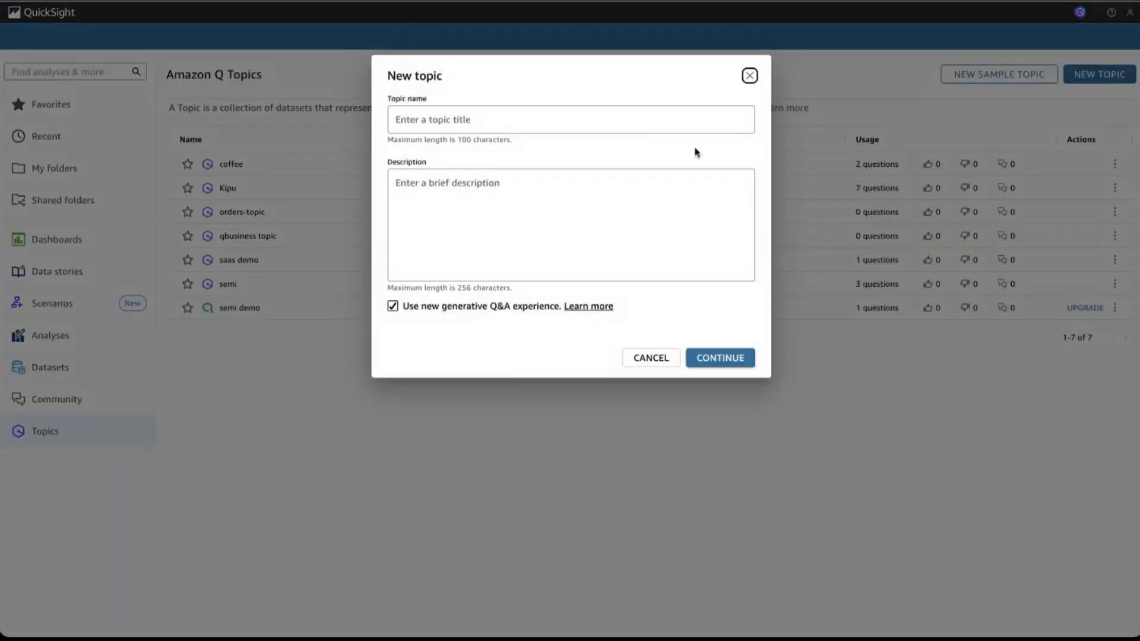
{"action": "left_click", "coordinate": [525, 118]}
{"action": "type", "text": "co"}
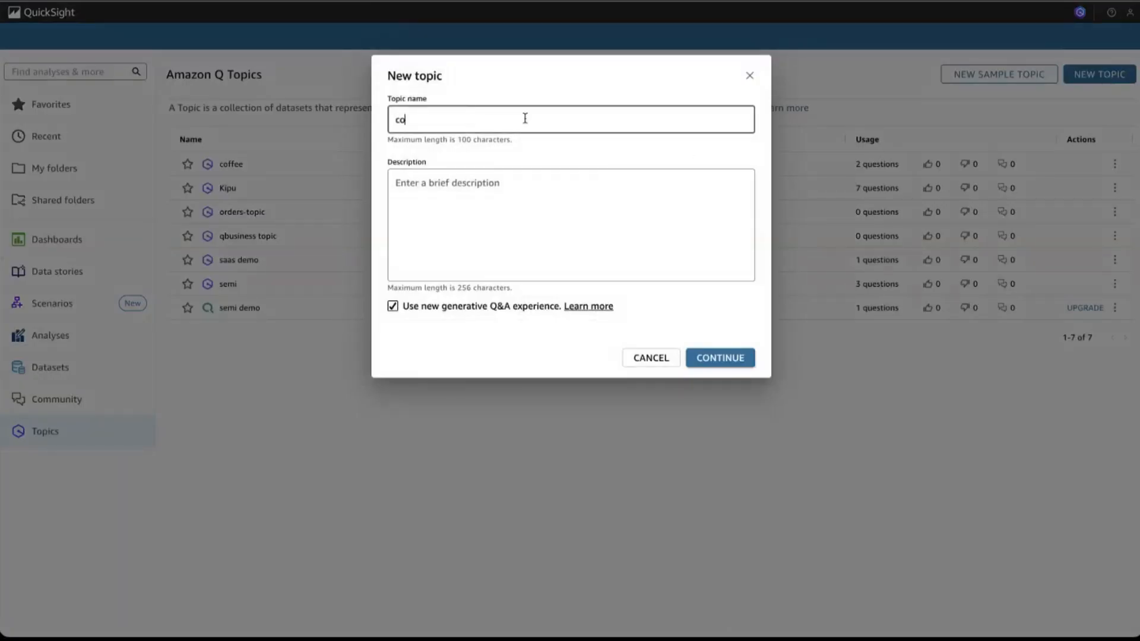
{"action": "type", "text": "ffee sa"}
{"action": "type", "text": "ls "}
{"action": "type", "text": "es "}
{"action": "type", "text": "QLS"}
{"action": "left_click", "coordinate": [731, 360]}
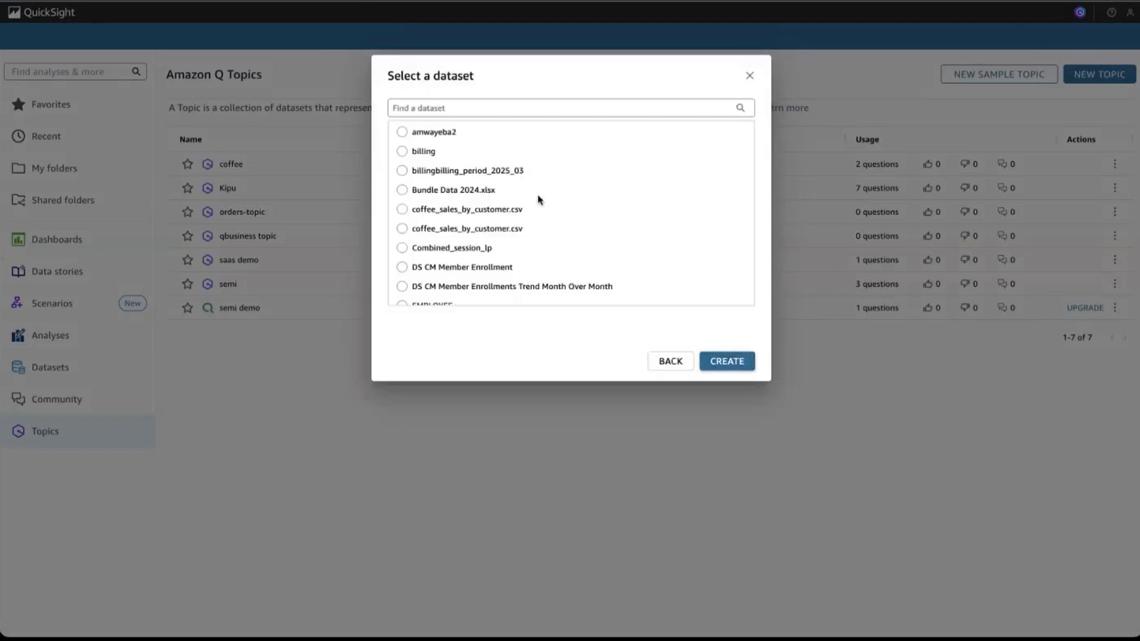
- Search the datasets for "coff", choose the first coffee_sales_by_customer.csv, and create the topic from it
{"action": "left_click", "coordinate": [458, 109]}
{"action": "type", "text": "coff"}
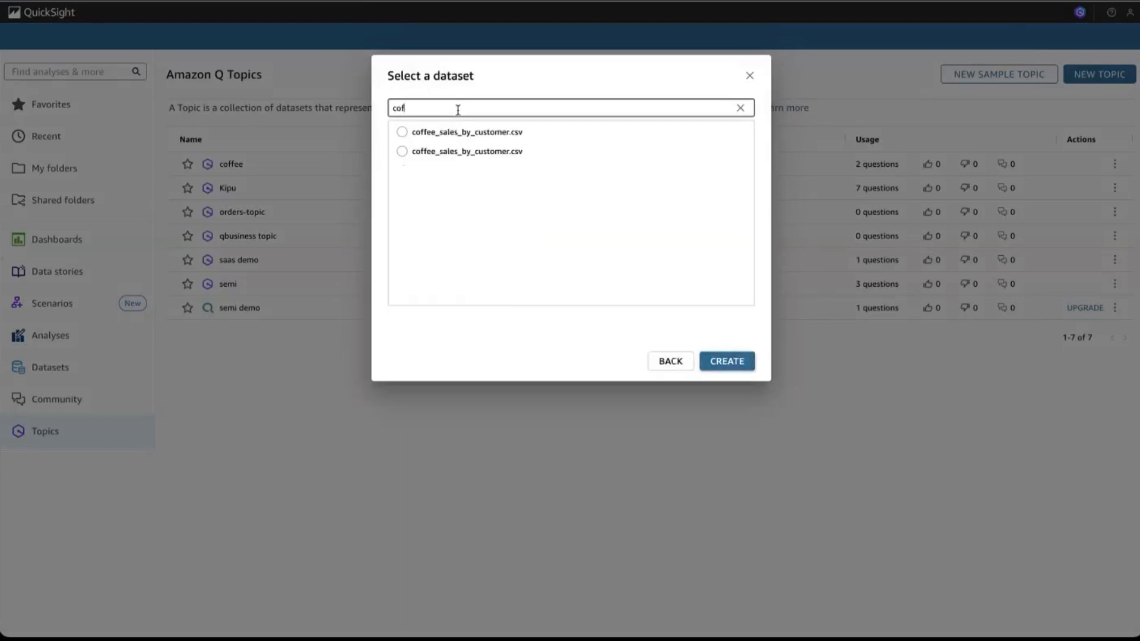
{"action": "left_click", "coordinate": [402, 132]}
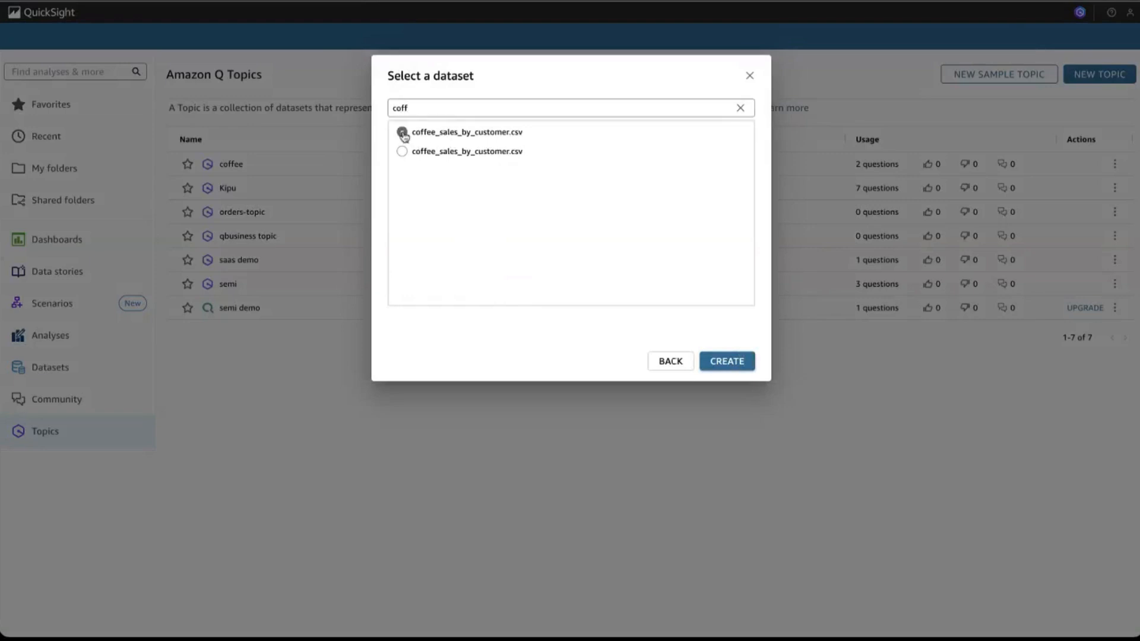
{"action": "left_click", "coordinate": [723, 363]}
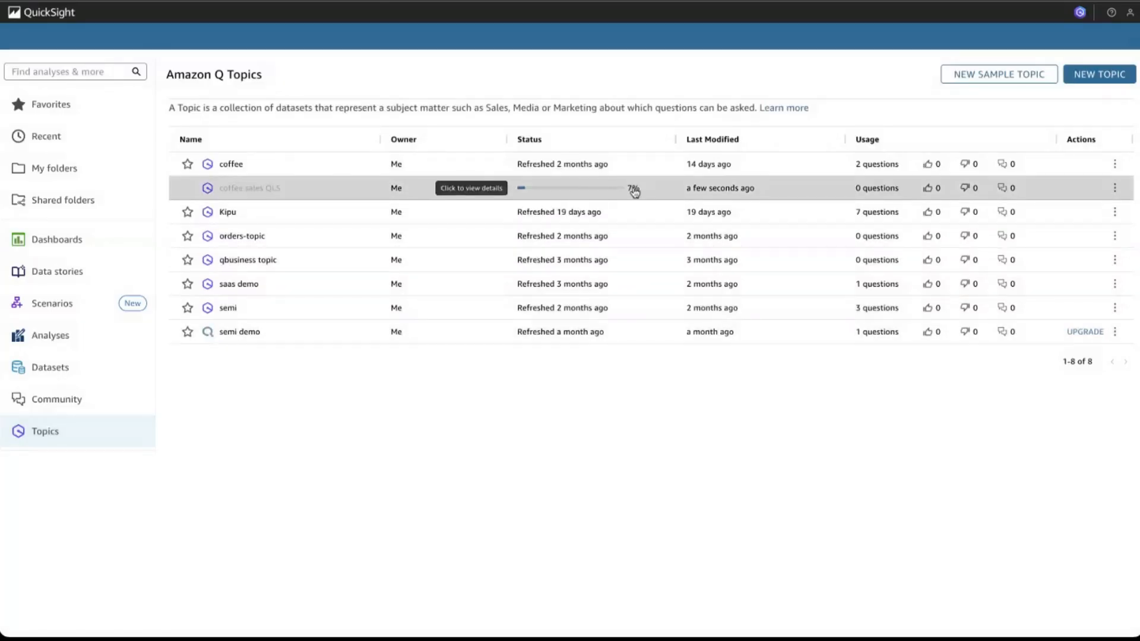
- In the coffee_sales_by_customer.csv analysis, build a visual from "sales by month by coffee type as a line chart" and add it to the analysis
{"action": "left_click", "coordinate": [62, 339]}
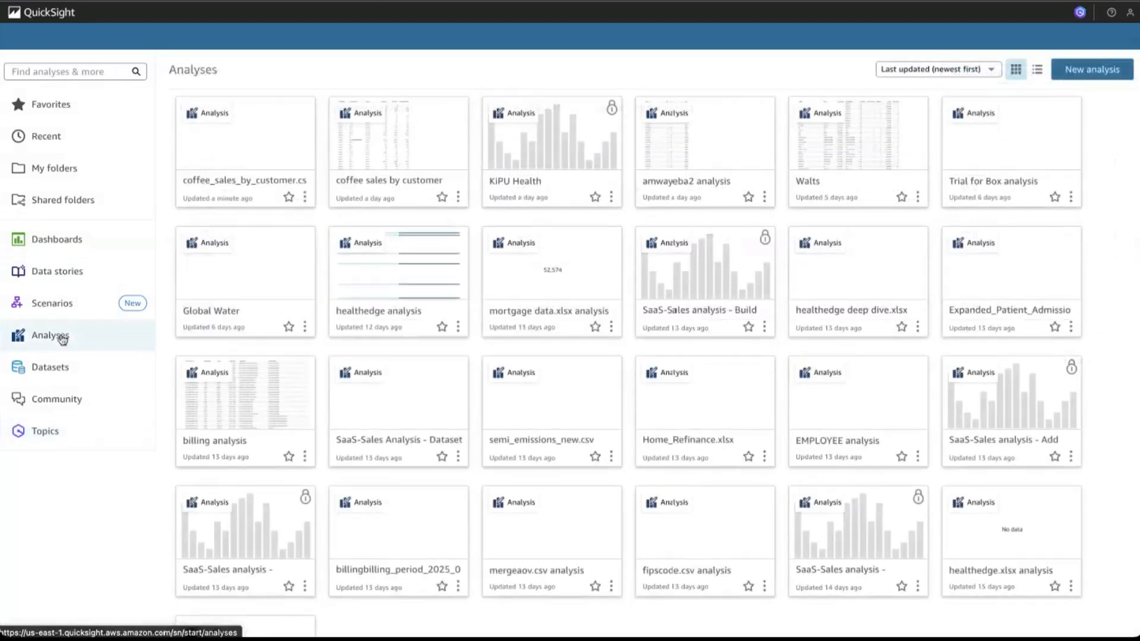
{"action": "left_click", "coordinate": [236, 183]}
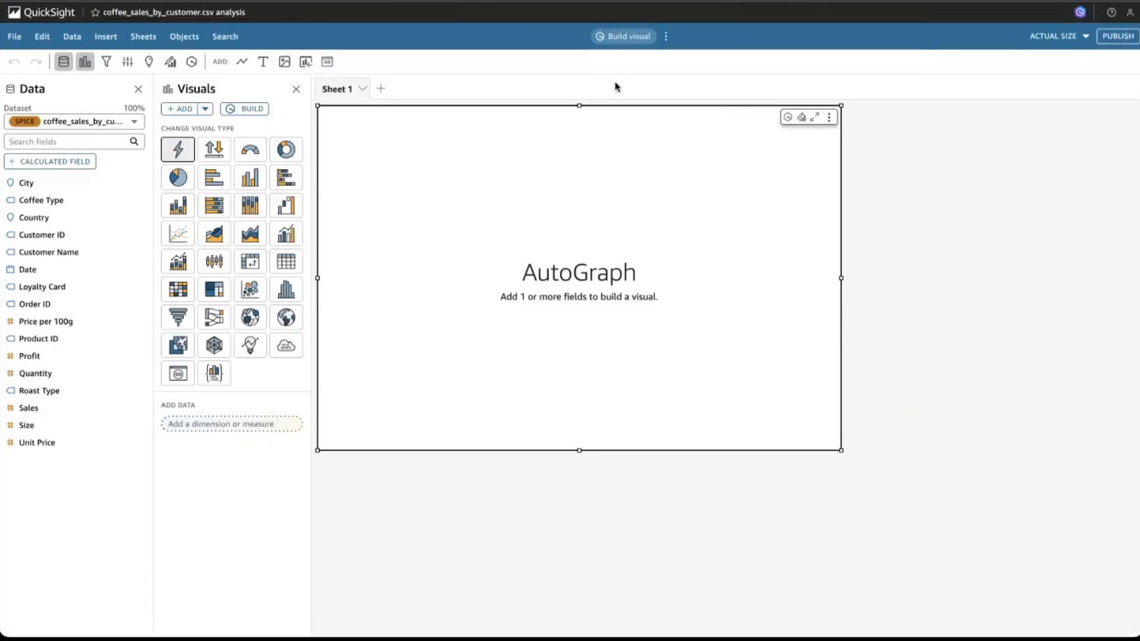
{"action": "left_click", "coordinate": [625, 37]}
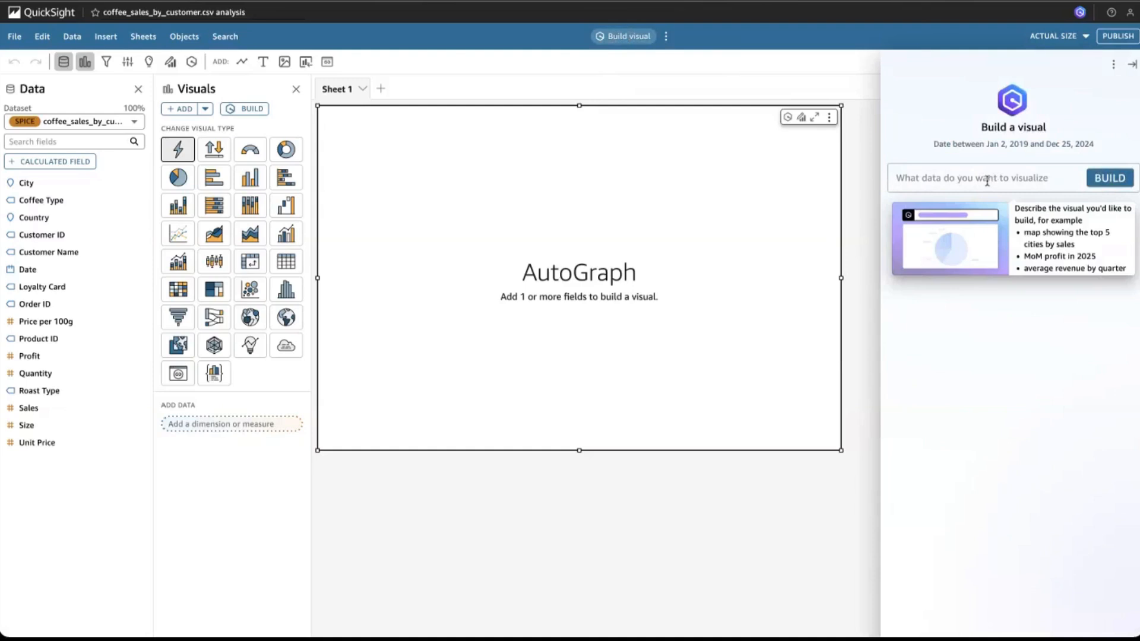
{"action": "left_click", "coordinate": [987, 181]}
{"action": "key", "text": "ctrl+v"}
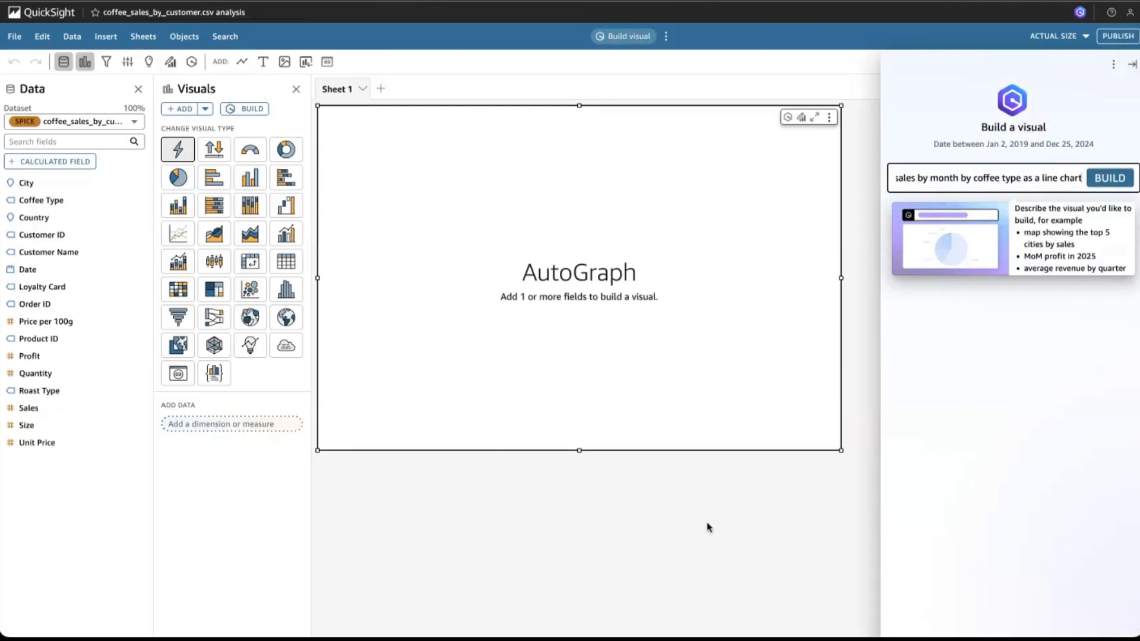
{"action": "left_click", "coordinate": [1100, 181]}
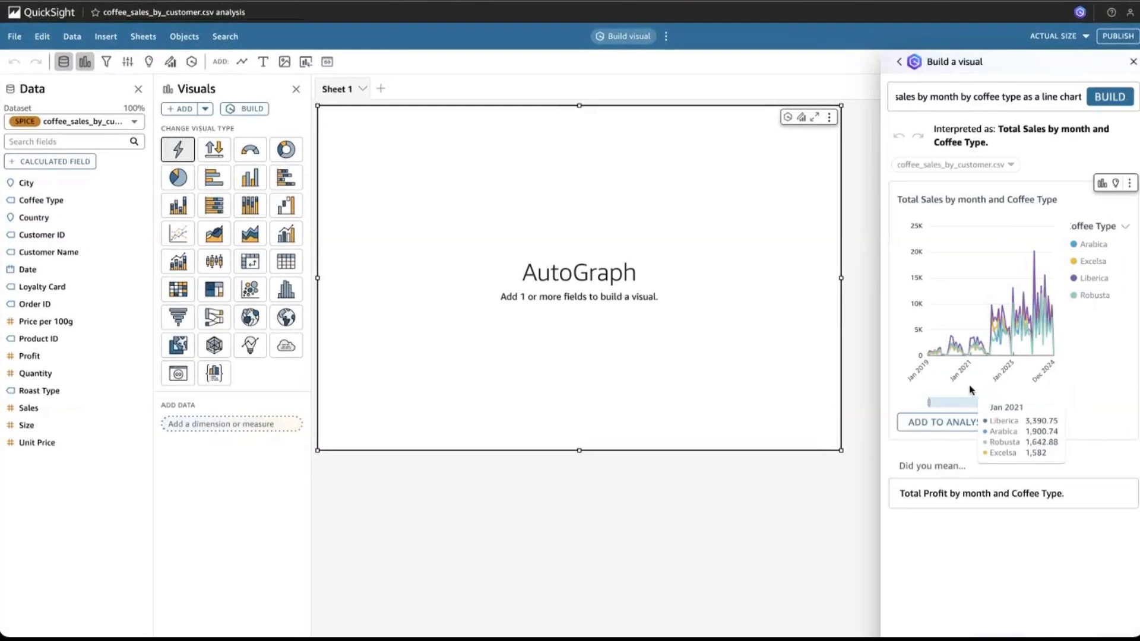
{"action": "left_click", "coordinate": [957, 424]}
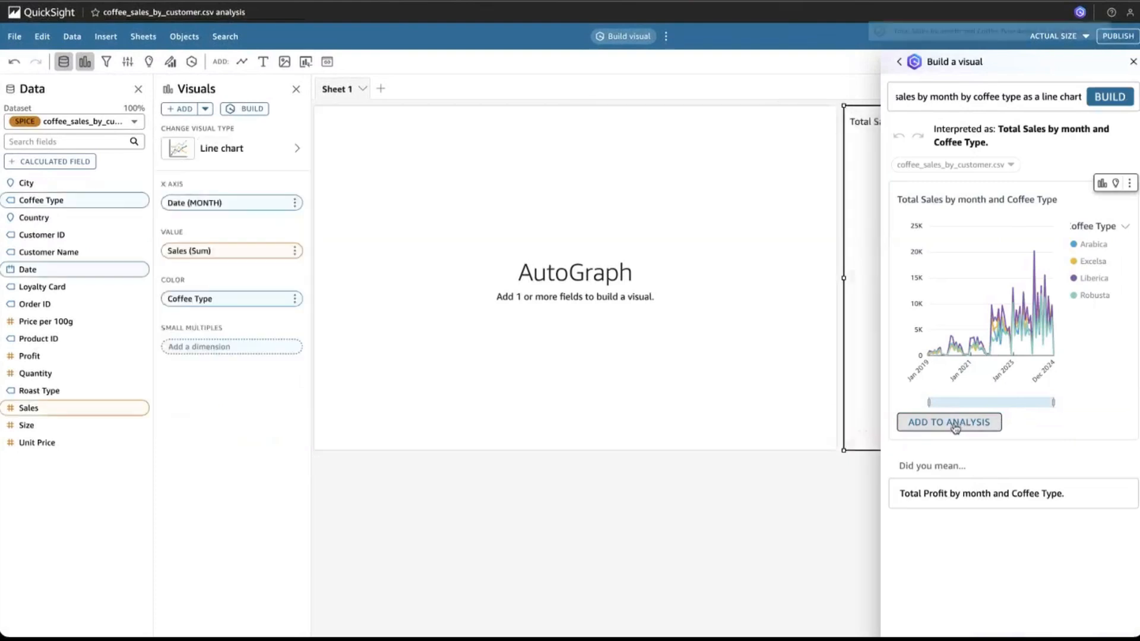
- Delete the empty AutoGraph visual from Sheet 1
{"action": "left_click", "coordinate": [581, 137]}
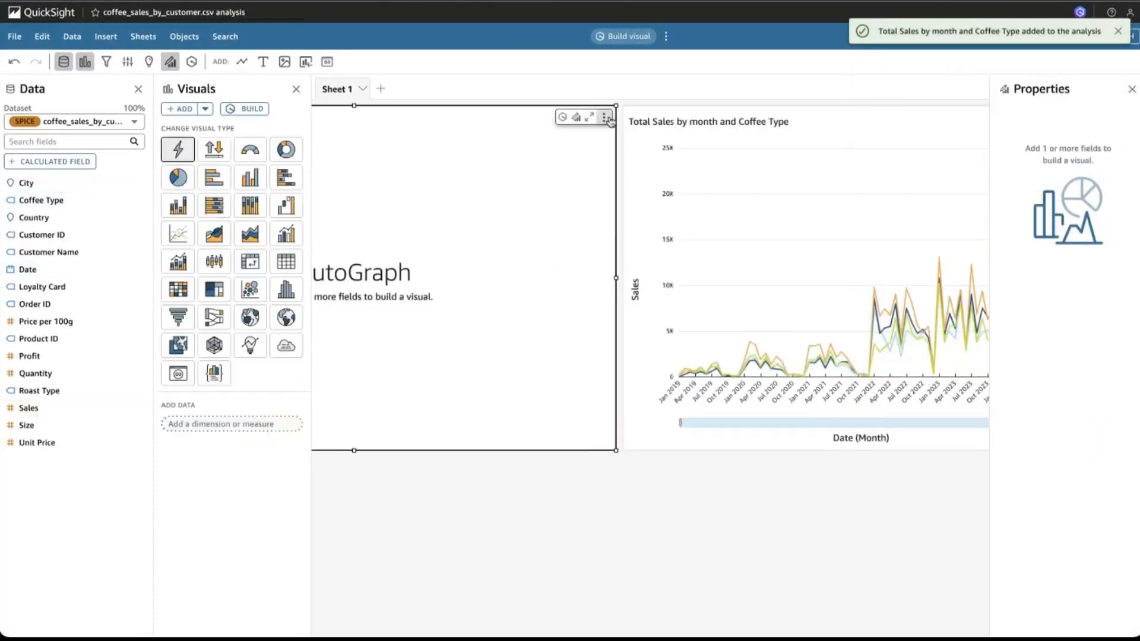
{"action": "left_click", "coordinate": [604, 117]}
{"action": "left_click", "coordinate": [569, 192]}
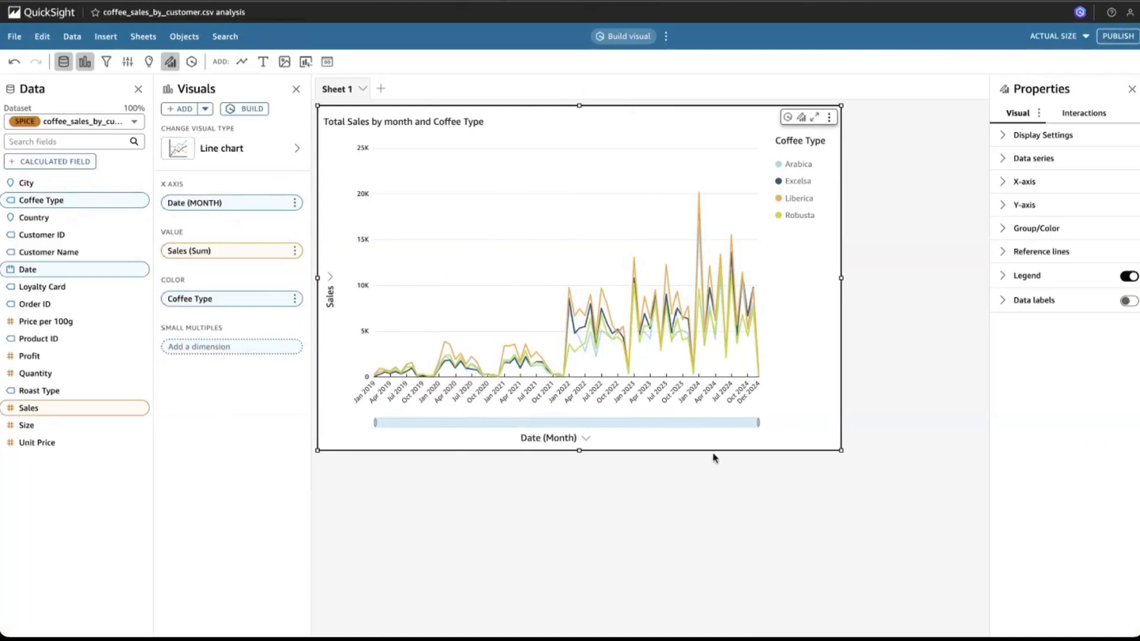
- Build a visual from the prompt "customers by loyalty as a donut chart" and add it to the analysis
{"action": "left_click", "coordinate": [630, 37]}
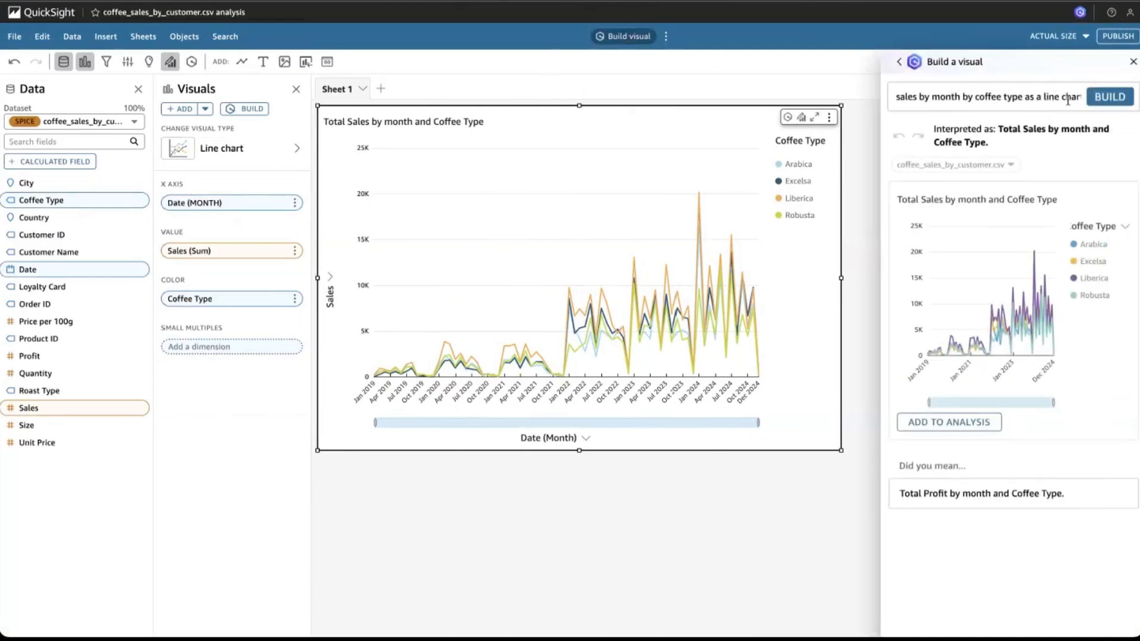
{"action": "triple_click", "coordinate": [1069, 99]}
{"action": "key", "text": "BackSpace"}
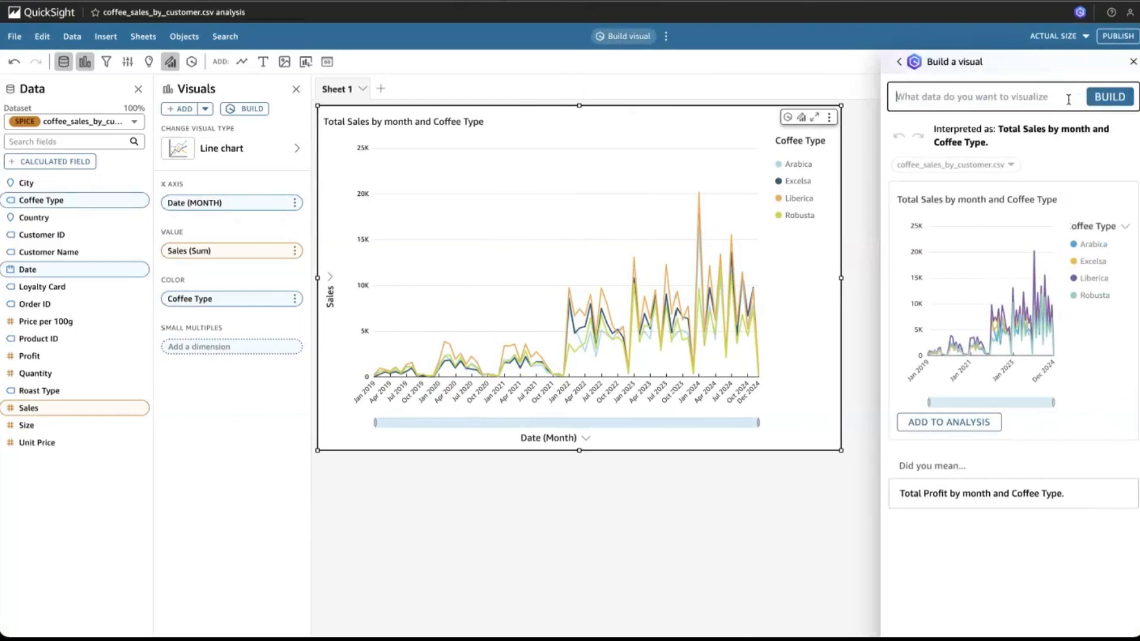
{"action": "type", "text": "customers by loyalty as a donut chart"}
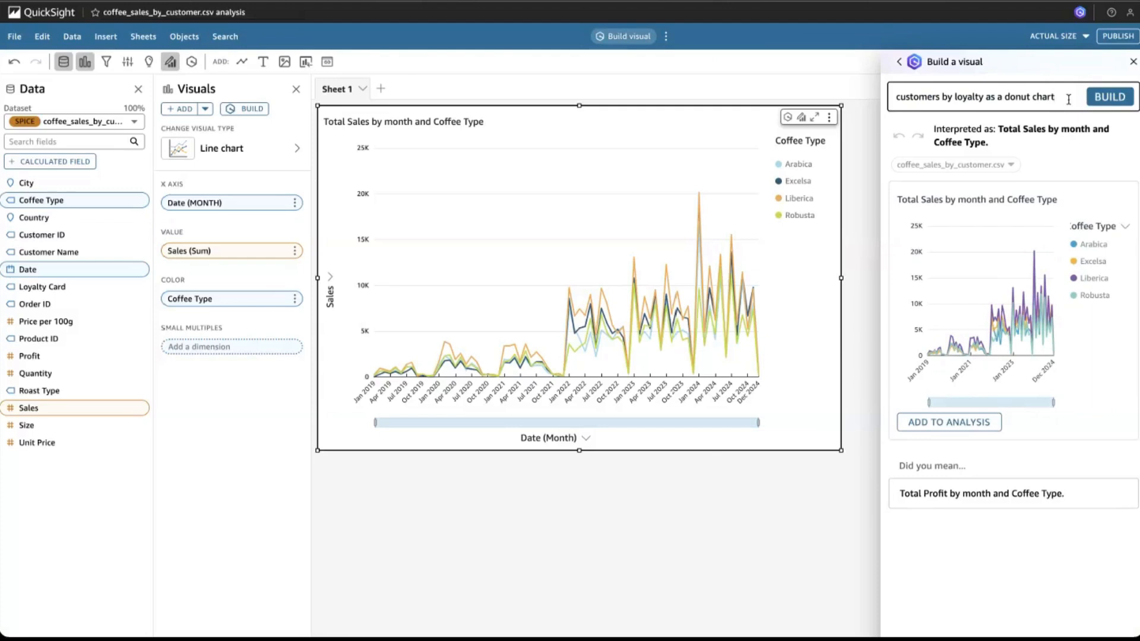
{"action": "left_click", "coordinate": [1112, 100]}
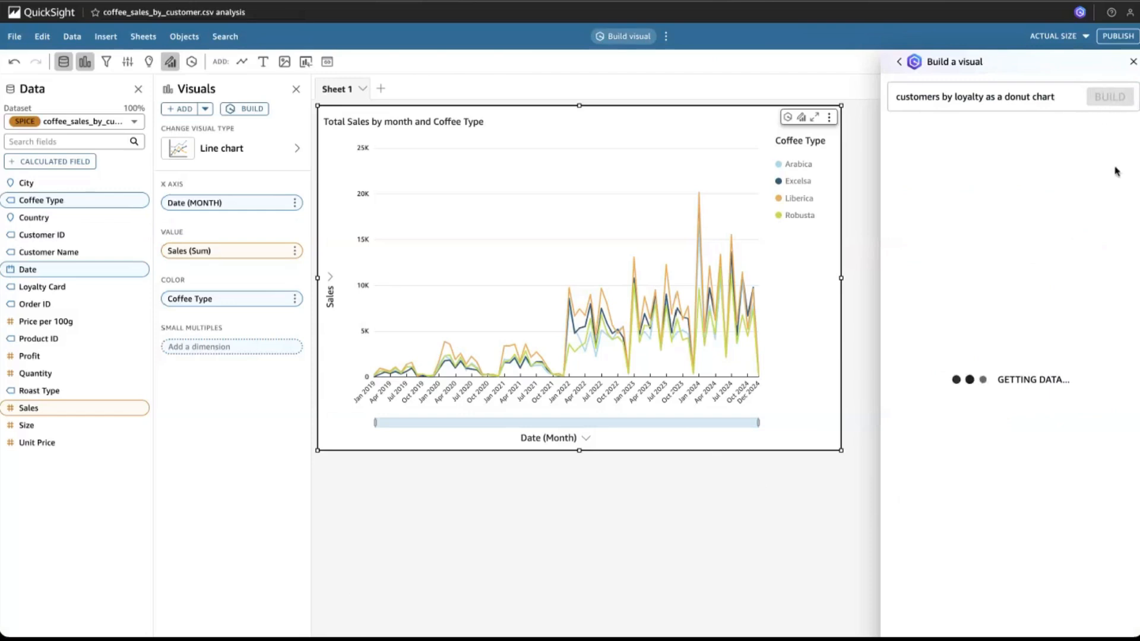
{"action": "mouse_move", "coordinate": [1041, 301]}
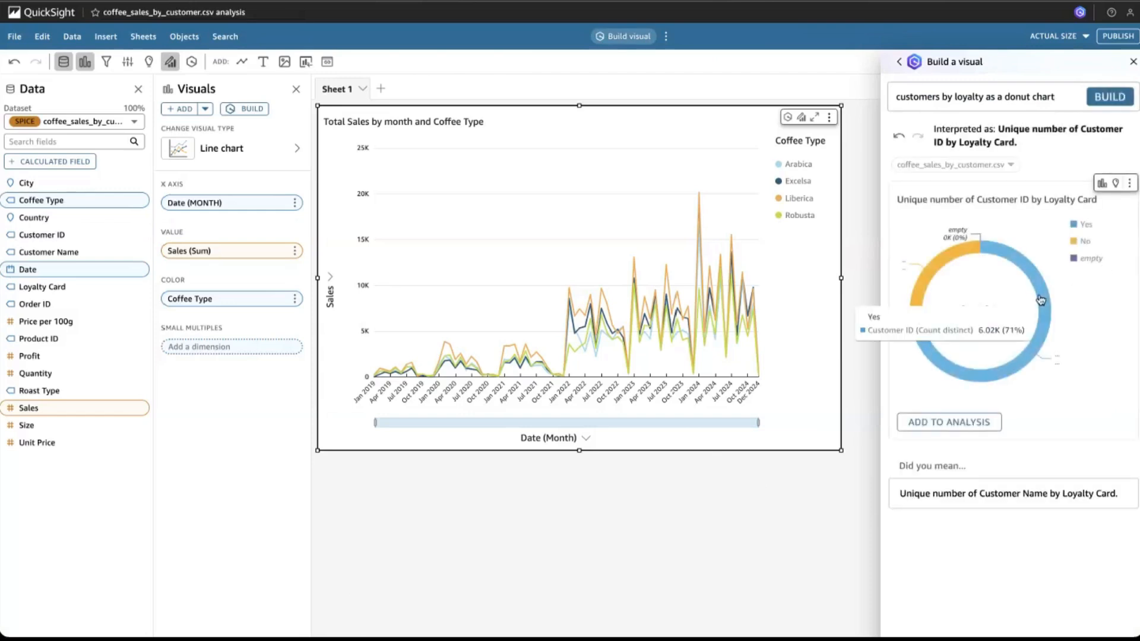
{"action": "left_click", "coordinate": [949, 424]}
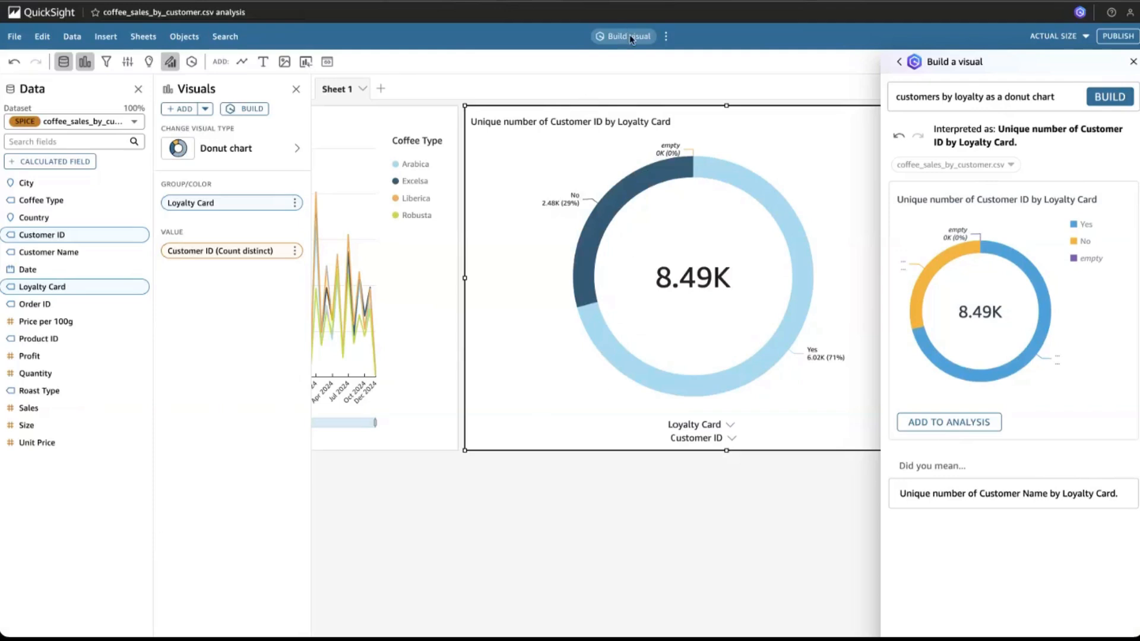
- Build a visual from the prompt "unique number of orders as a kpi chart" and add it to the analysis
{"action": "left_click_drag", "start_coordinate": [1057, 97], "coordinate": [892, 94]}
{"action": "key", "text": "BackSpace"}
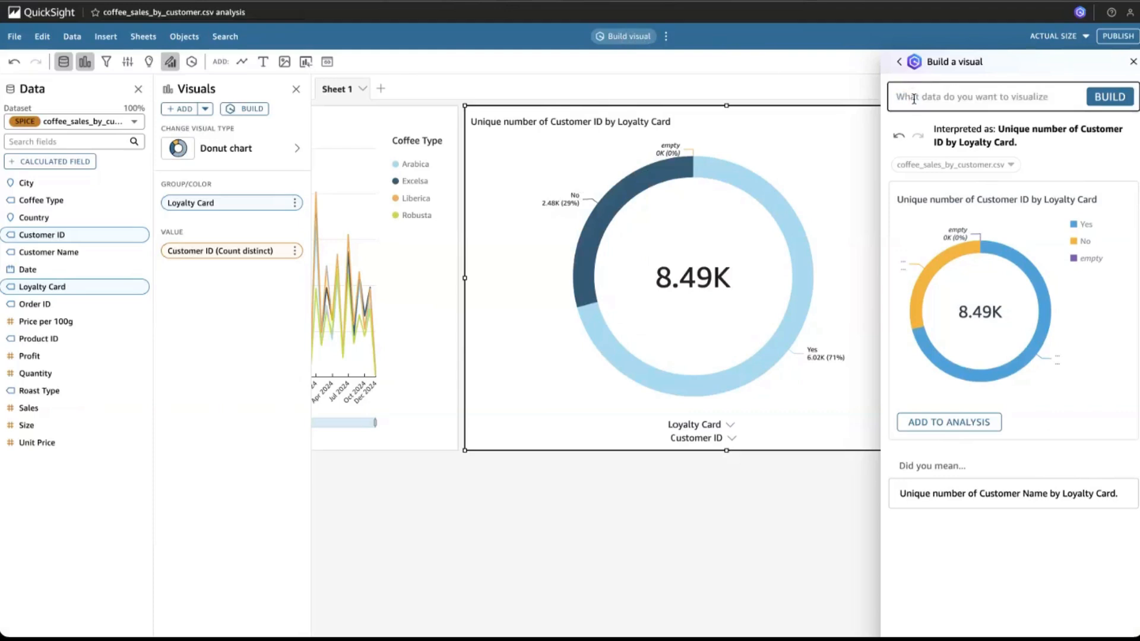
{"action": "type", "text": "unique number of orders as a kpi chart"}
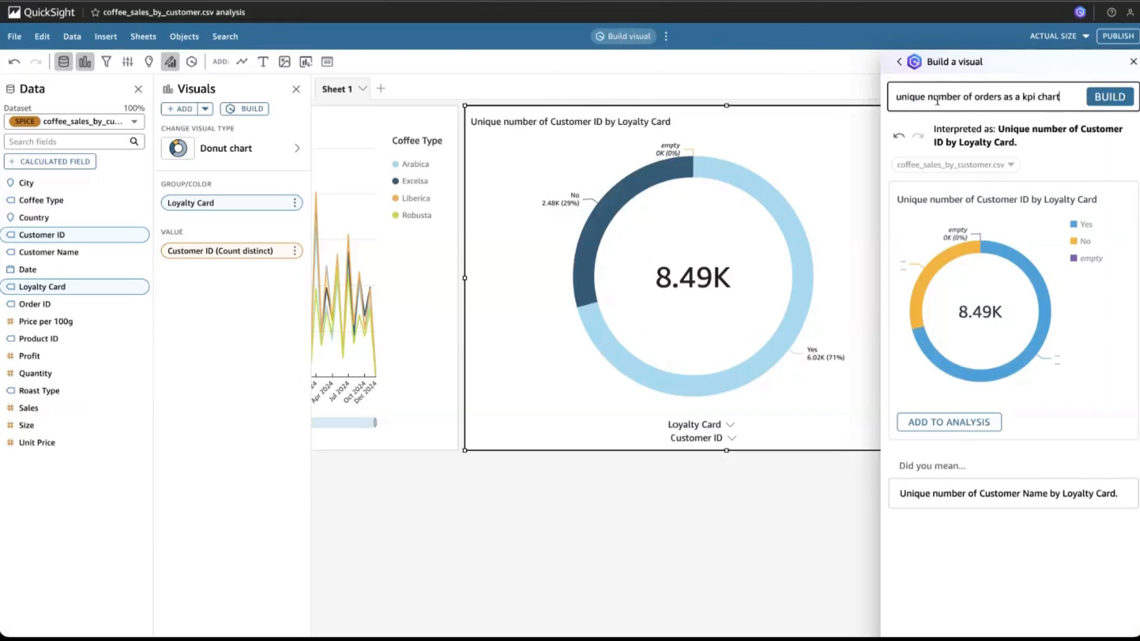
{"action": "left_click", "coordinate": [1108, 97]}
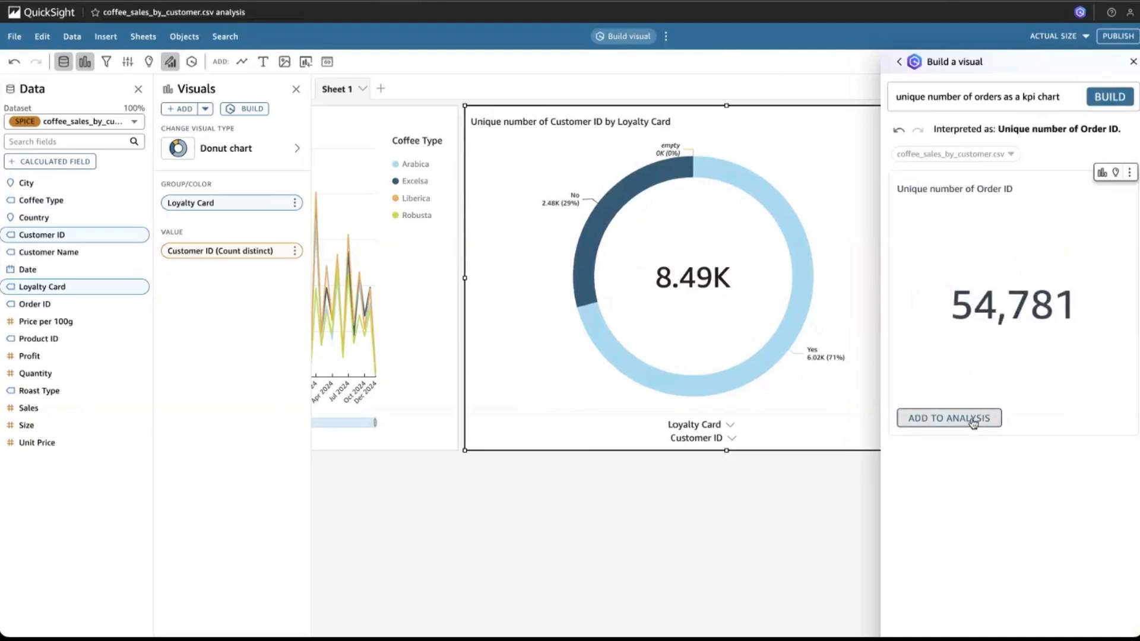
{"action": "left_click", "coordinate": [972, 419]}
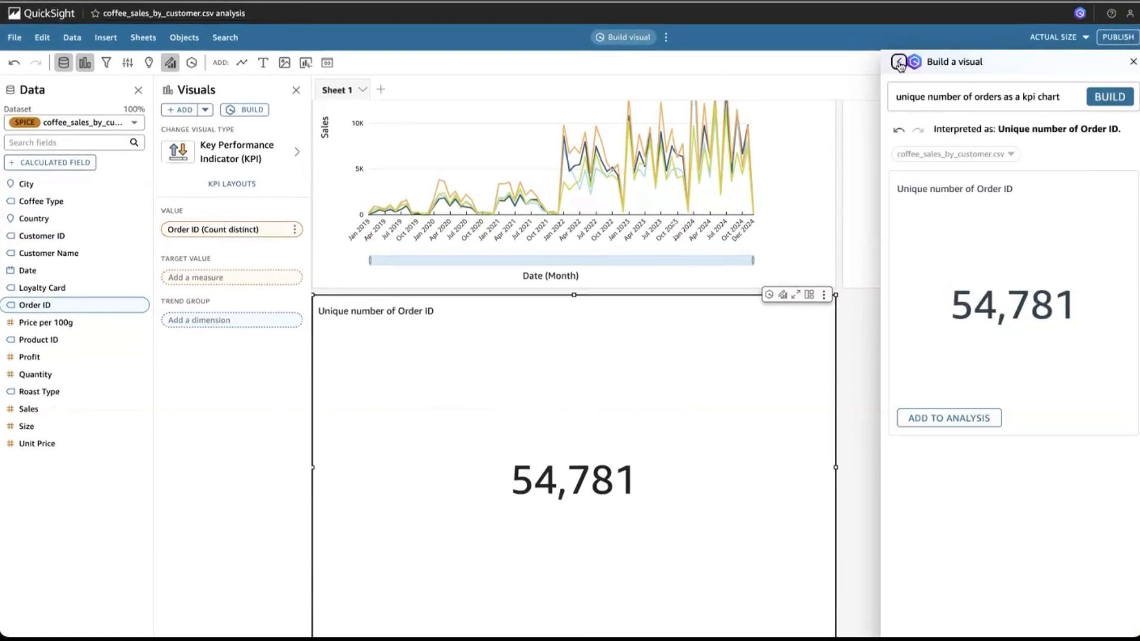
- Close the Build a visual pane and set the sheet view to Fit to width
{"action": "left_click", "coordinate": [900, 64]}
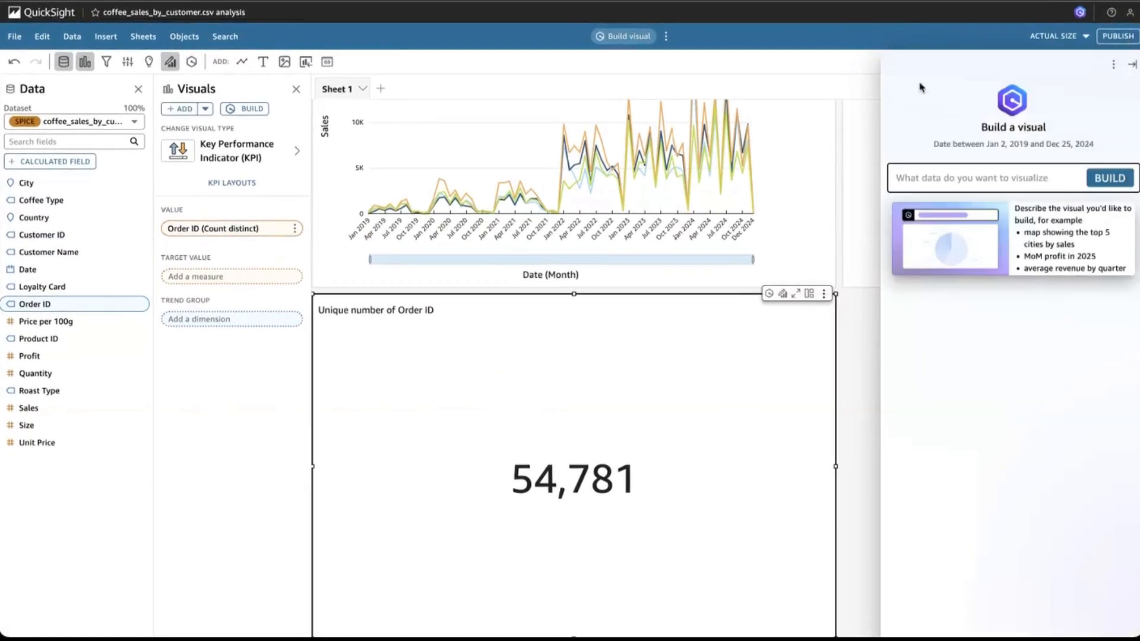
{"action": "left_click", "coordinate": [1132, 64]}
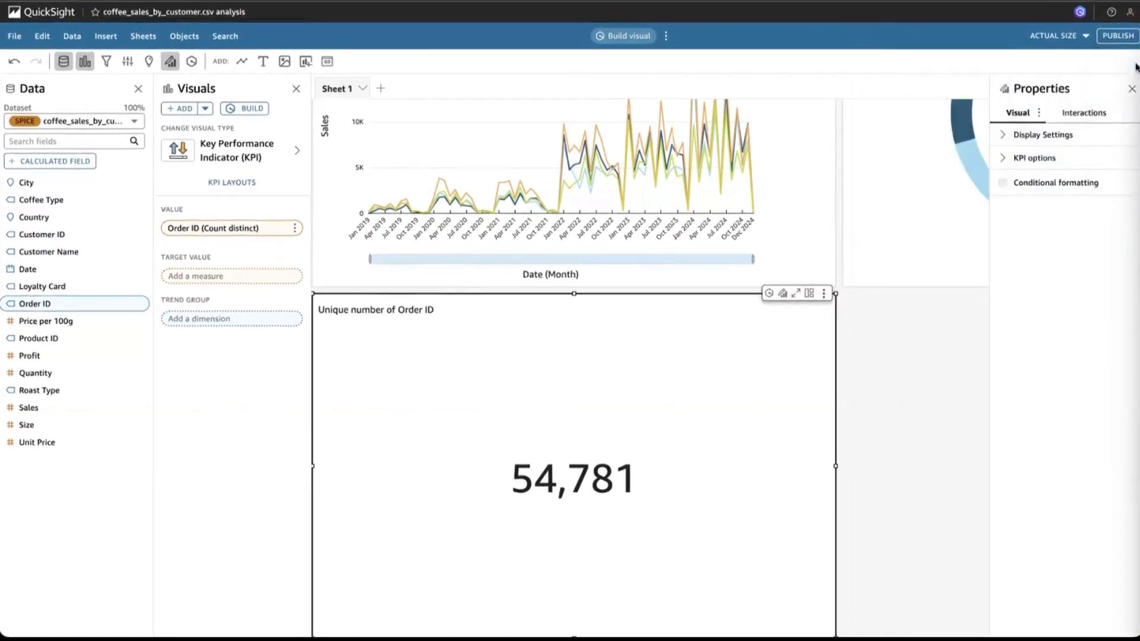
{"action": "left_click", "coordinate": [1074, 38]}
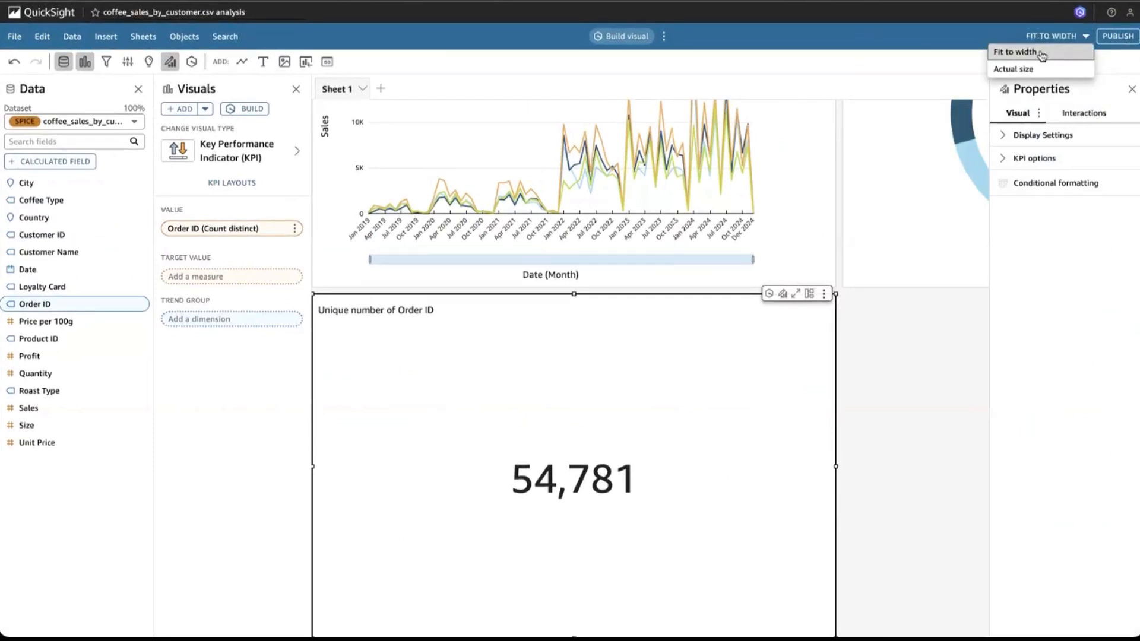
{"action": "left_click", "coordinate": [1041, 54]}
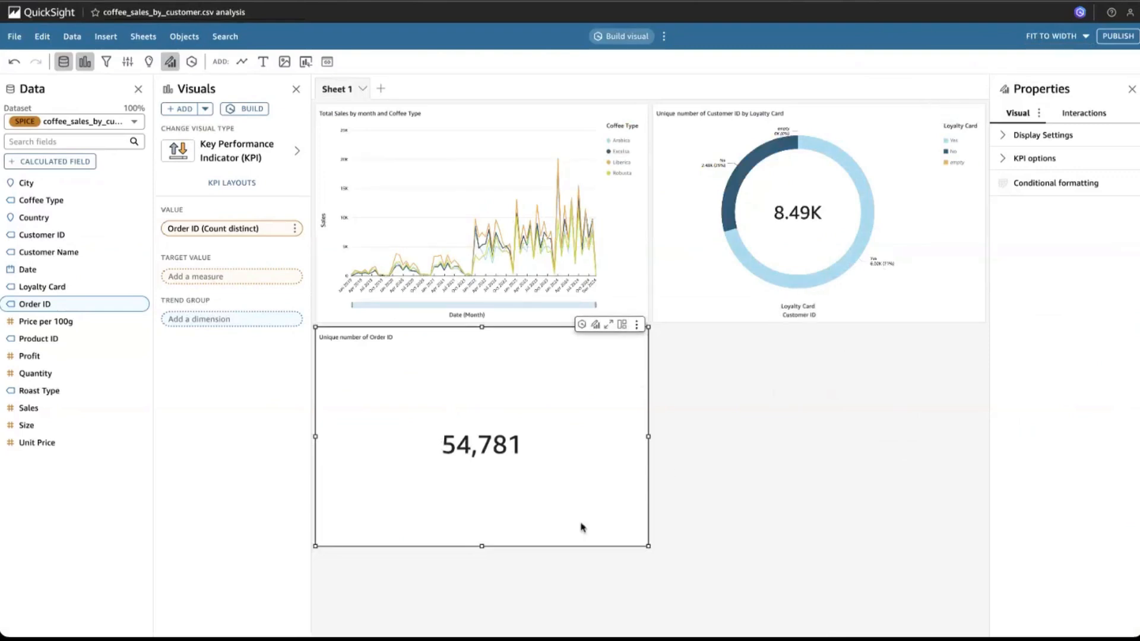
- Shrink the unique order count KPI in height and width and move it above the sales line chart
{"action": "left_click_drag", "start_coordinate": [482, 545], "coordinate": [478, 400]}
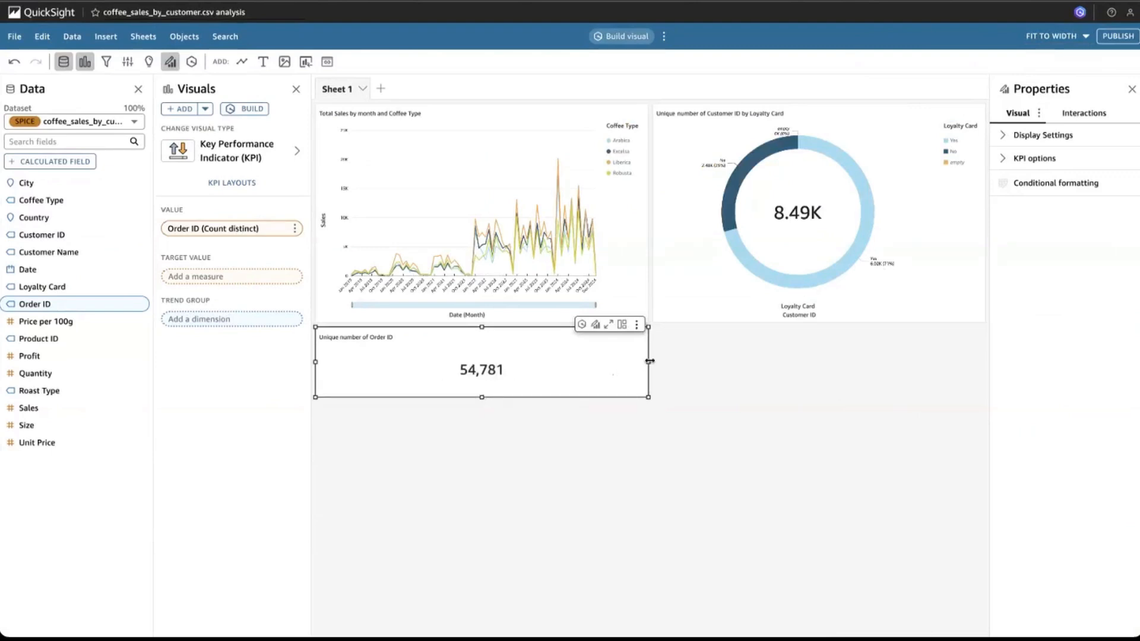
{"action": "left_click_drag", "start_coordinate": [648, 363], "coordinate": [518, 363]}
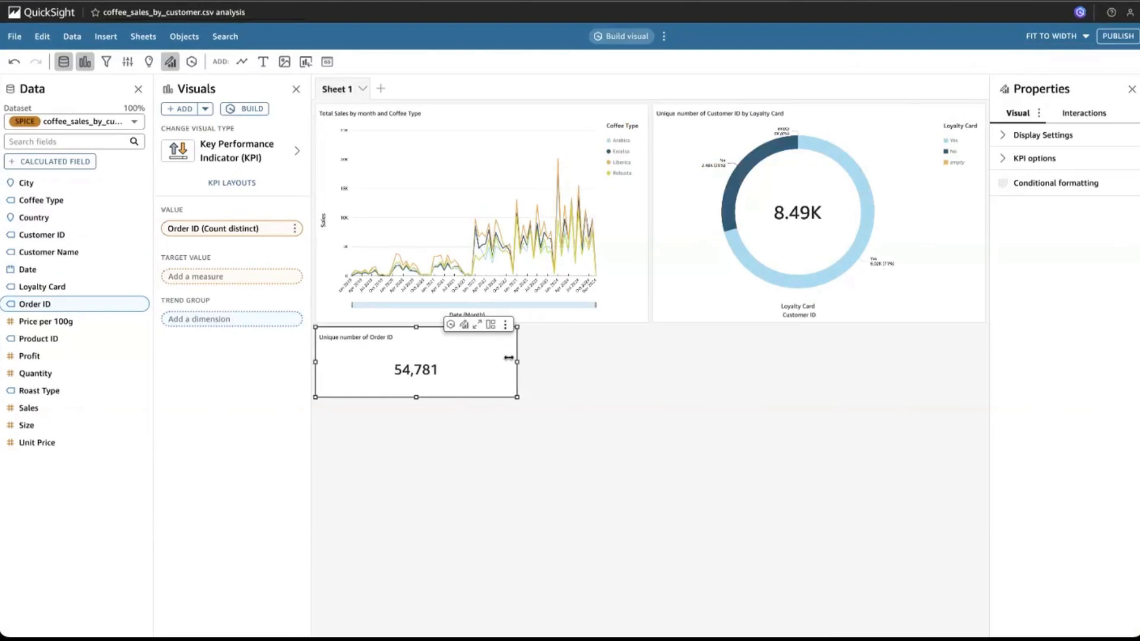
{"action": "left_click_drag", "start_coordinate": [435, 326], "coordinate": [430, 285]}
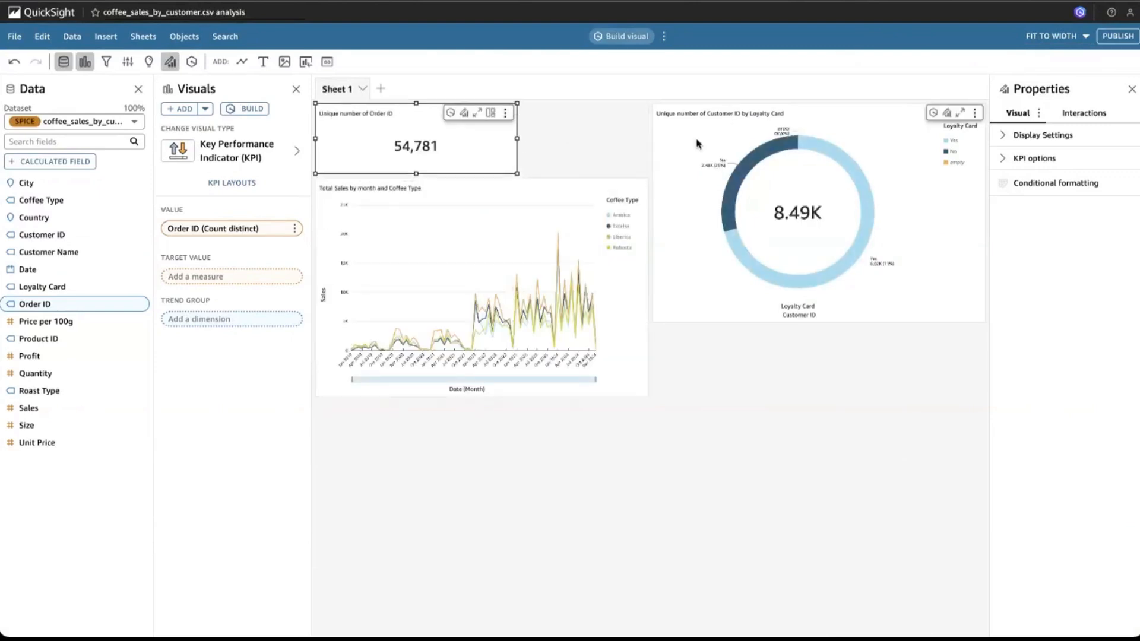
- Move the loyalty donut chart directly below the order count KPI and narrow the donut and line charts to the same width
{"action": "left_click_drag", "start_coordinate": [682, 111], "coordinate": [444, 217]}
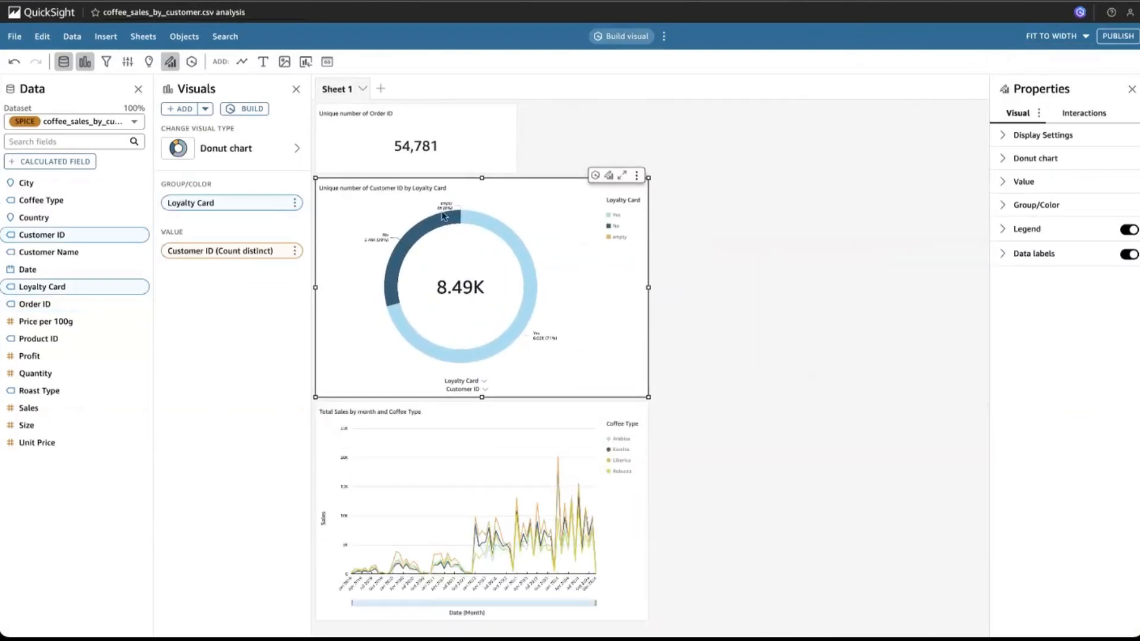
{"action": "left_click_drag", "start_coordinate": [648, 287], "coordinate": [593, 288]}
{"action": "scroll", "coordinate": [669, 402], "scroll_direction": "down", "scroll_amount": 1}
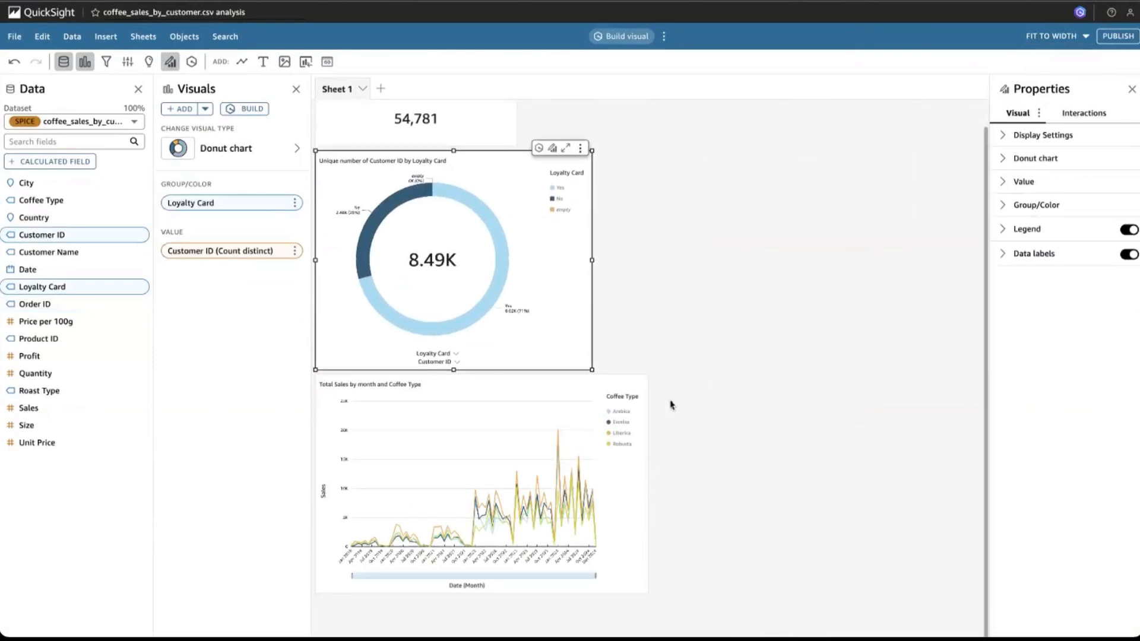
{"action": "left_click", "coordinate": [630, 506]}
{"action": "left_click", "coordinate": [651, 483]}
{"action": "left_click", "coordinate": [645, 490]}
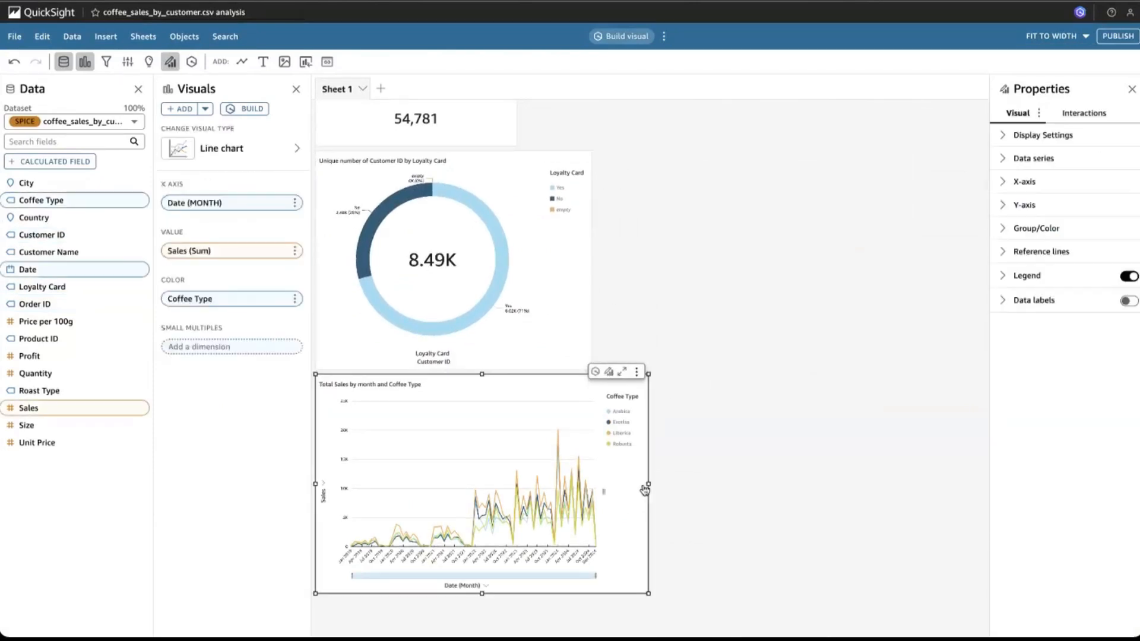
{"action": "left_click_drag", "start_coordinate": [648, 484], "coordinate": [592, 480]}
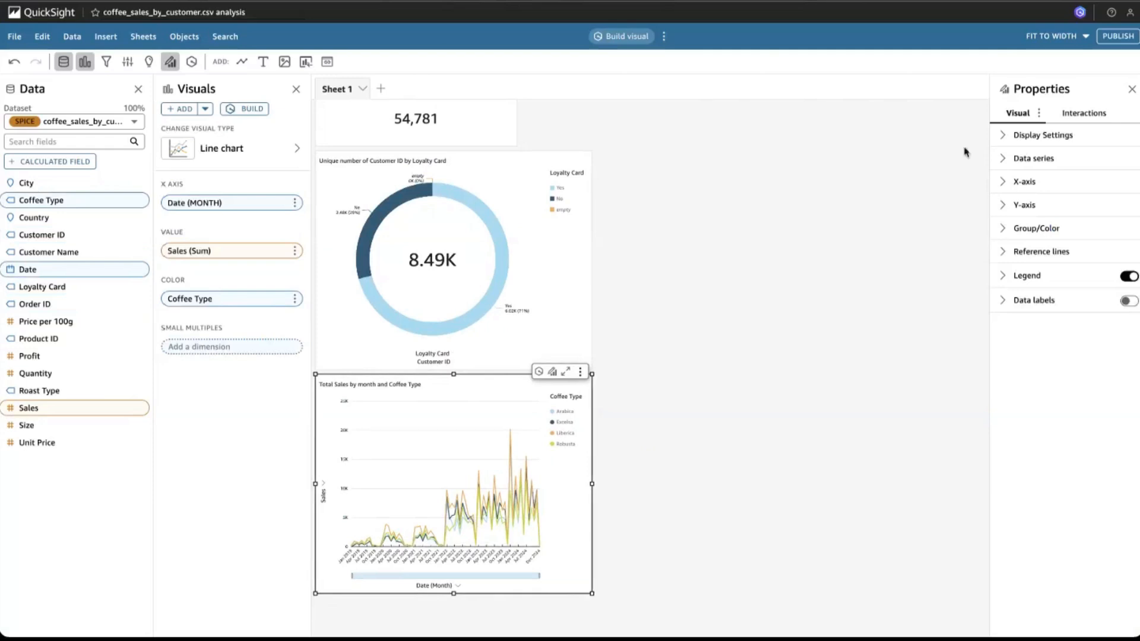
- Build a visual from the prompt "monthly sales change", change its type to KPI, and add it to the analysis
{"action": "left_click", "coordinate": [631, 43]}
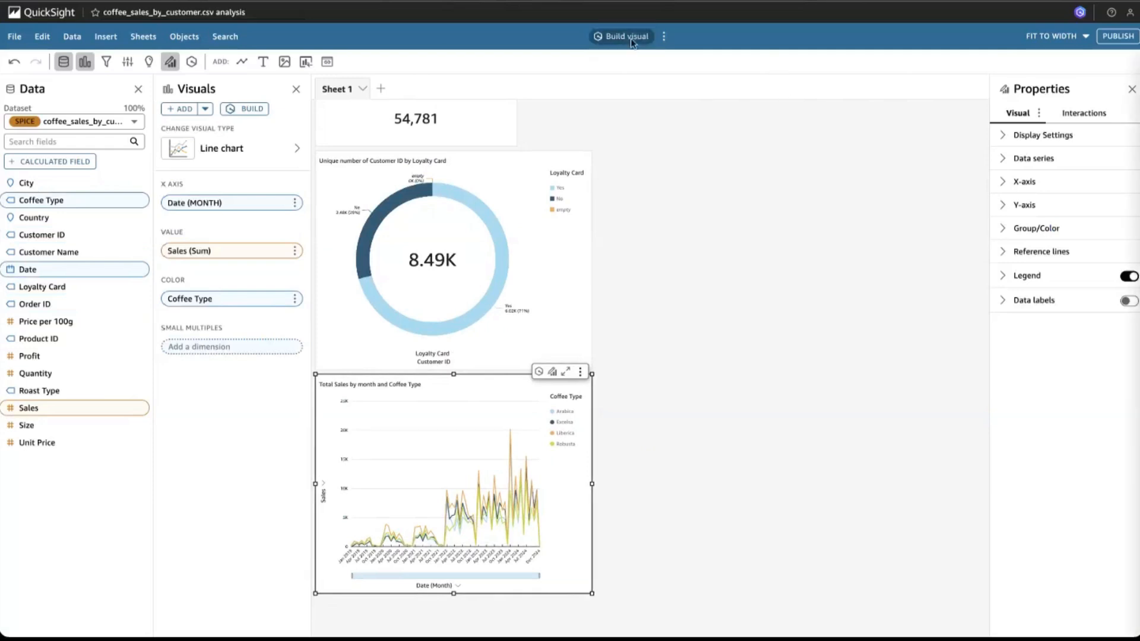
{"action": "left_click", "coordinate": [924, 176]}
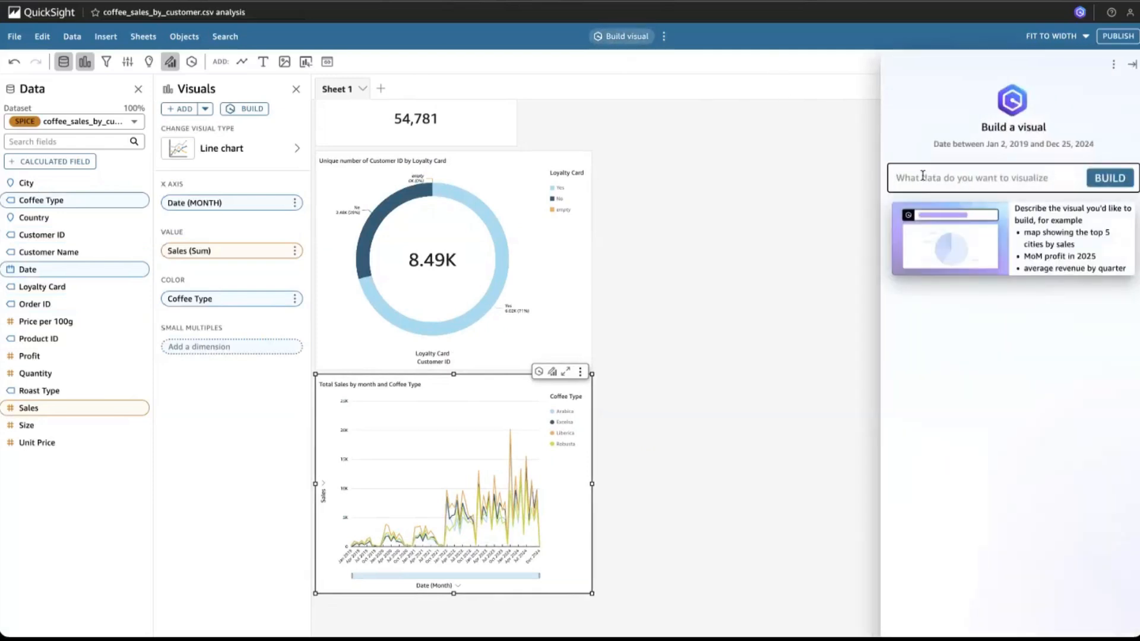
{"action": "type", "text": "monthly sales change"}
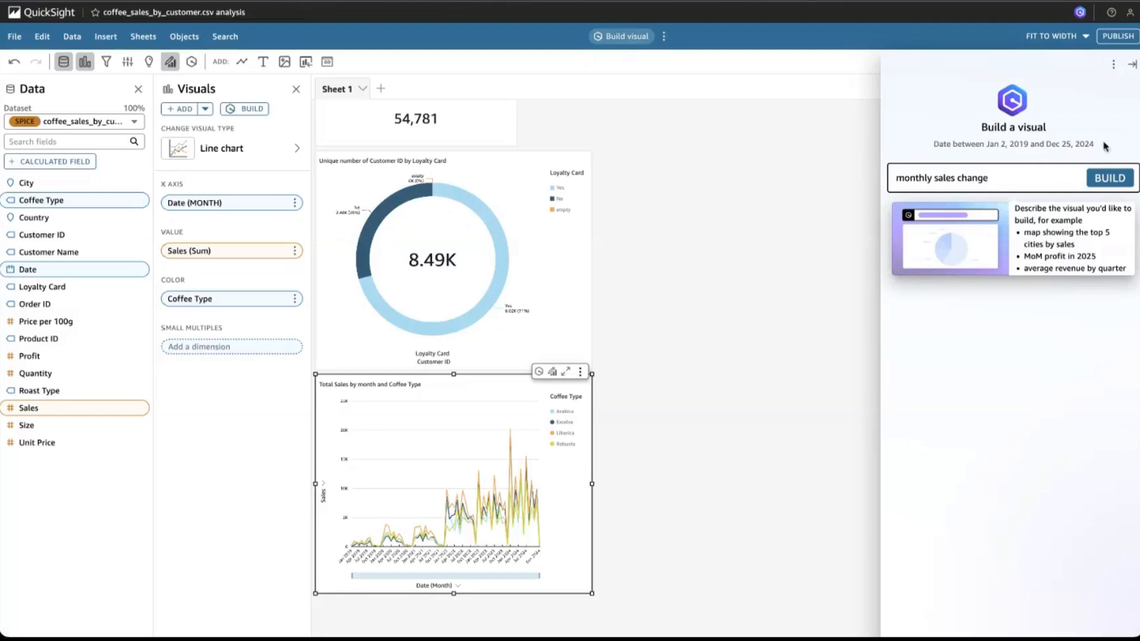
{"action": "left_click", "coordinate": [1109, 179]}
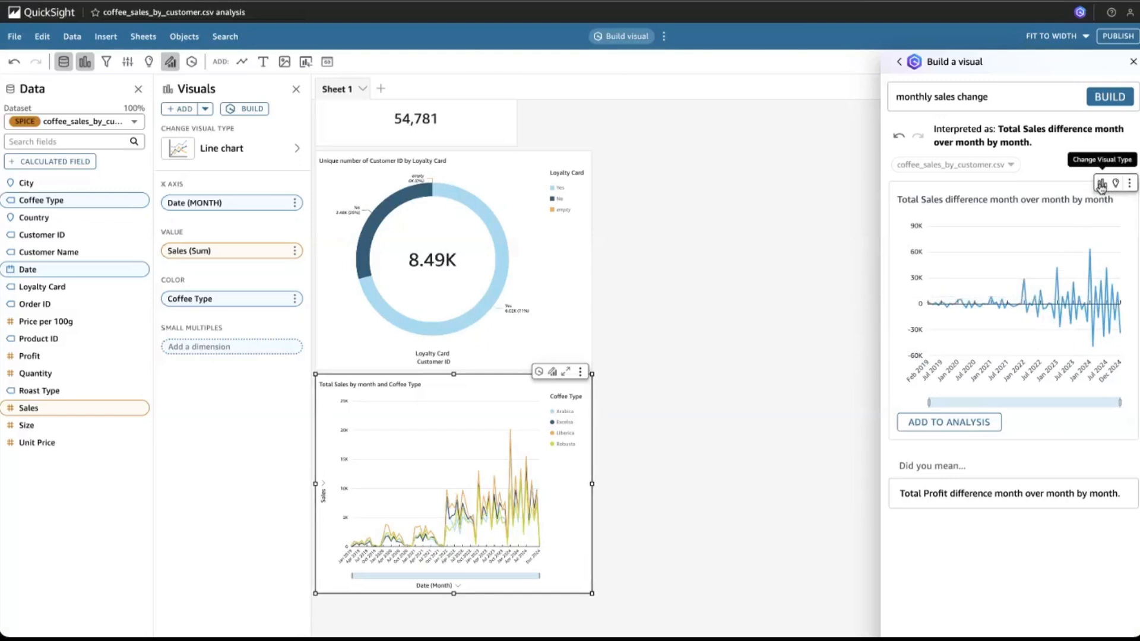
{"action": "left_click", "coordinate": [1102, 185]}
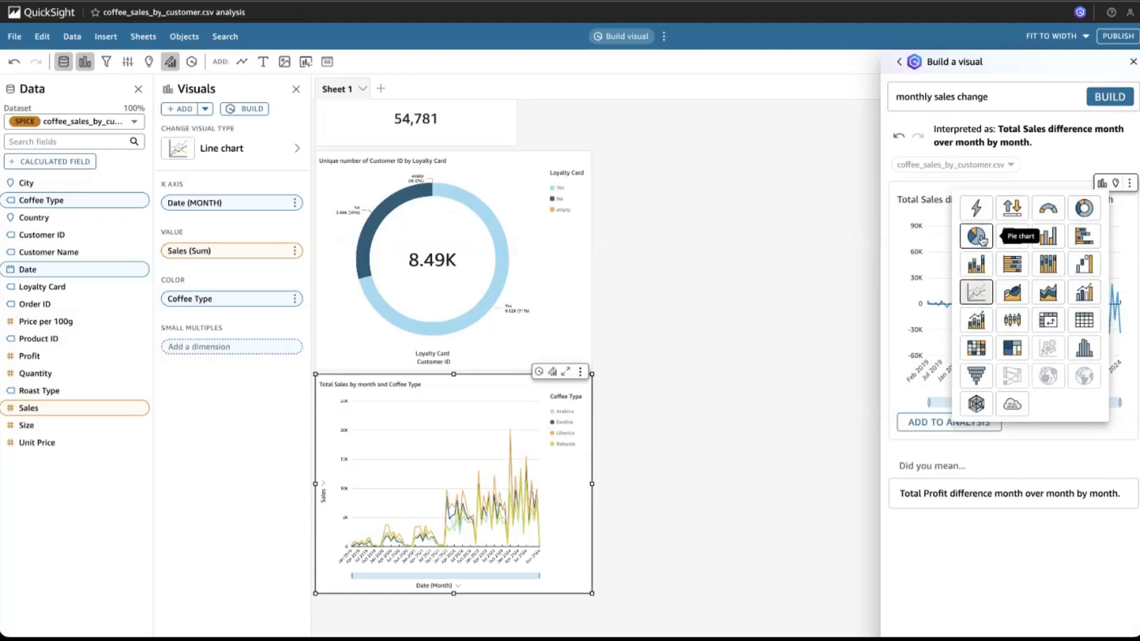
{"action": "left_click", "coordinate": [1014, 209]}
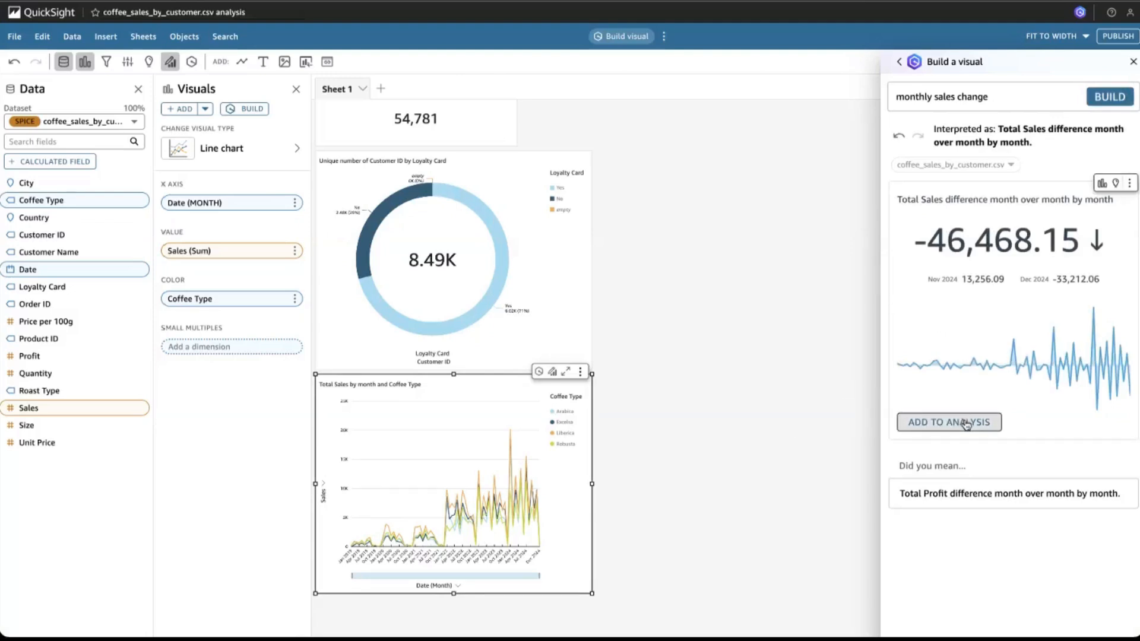
{"action": "left_click", "coordinate": [967, 423]}
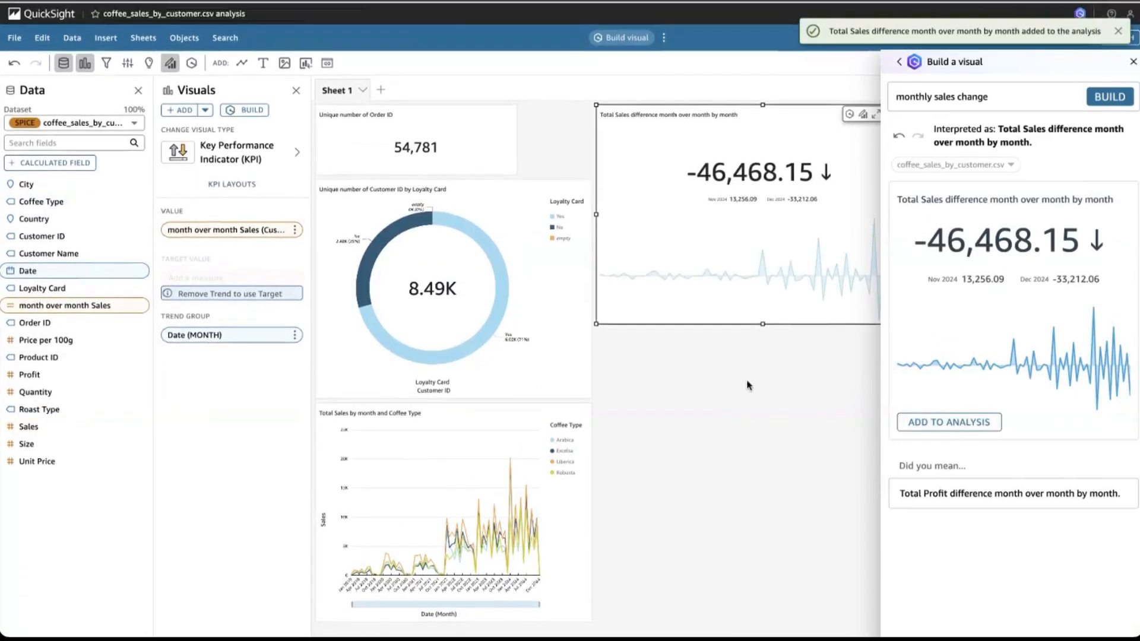
- Shrink the month-over-month sales difference KPI and place it in the top row beside the order count KPI
{"action": "left_click", "coordinate": [763, 325]}
{"action": "left_click_drag", "start_coordinate": [763, 323], "coordinate": [737, 174]}
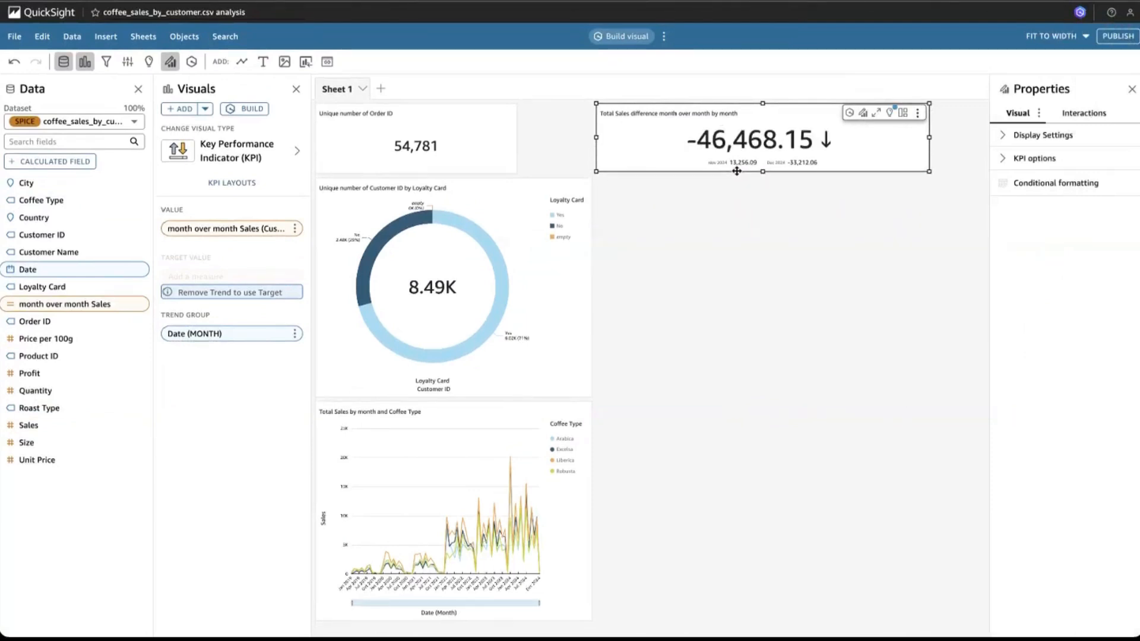
{"action": "left_click_drag", "start_coordinate": [807, 172], "coordinate": [729, 178]}
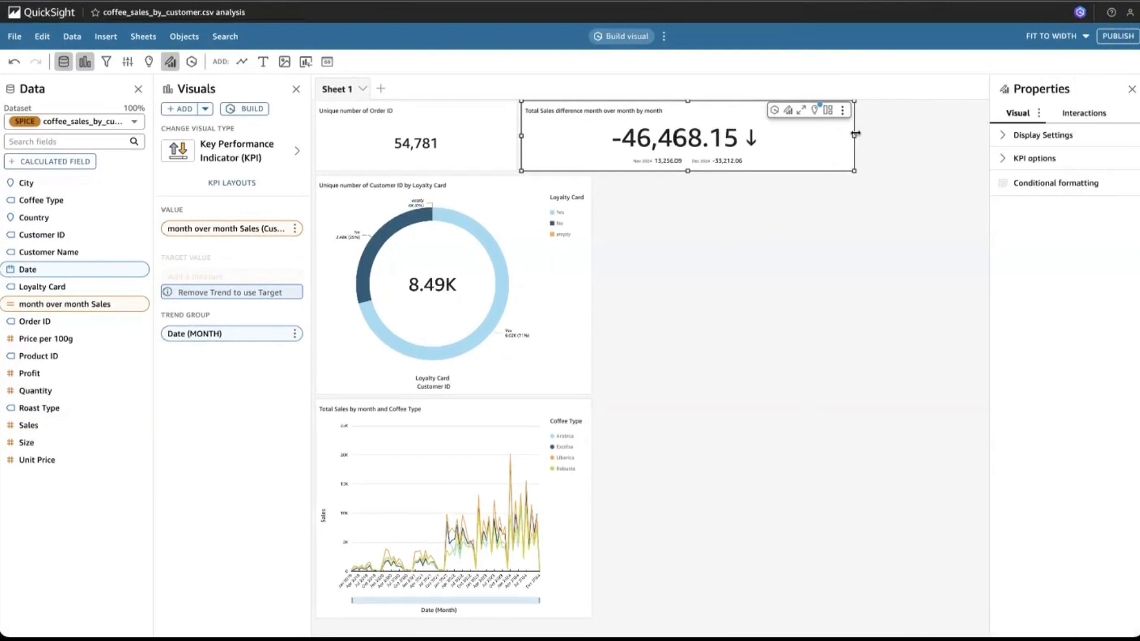
{"action": "left_click_drag", "start_coordinate": [854, 136], "coordinate": [756, 142]}
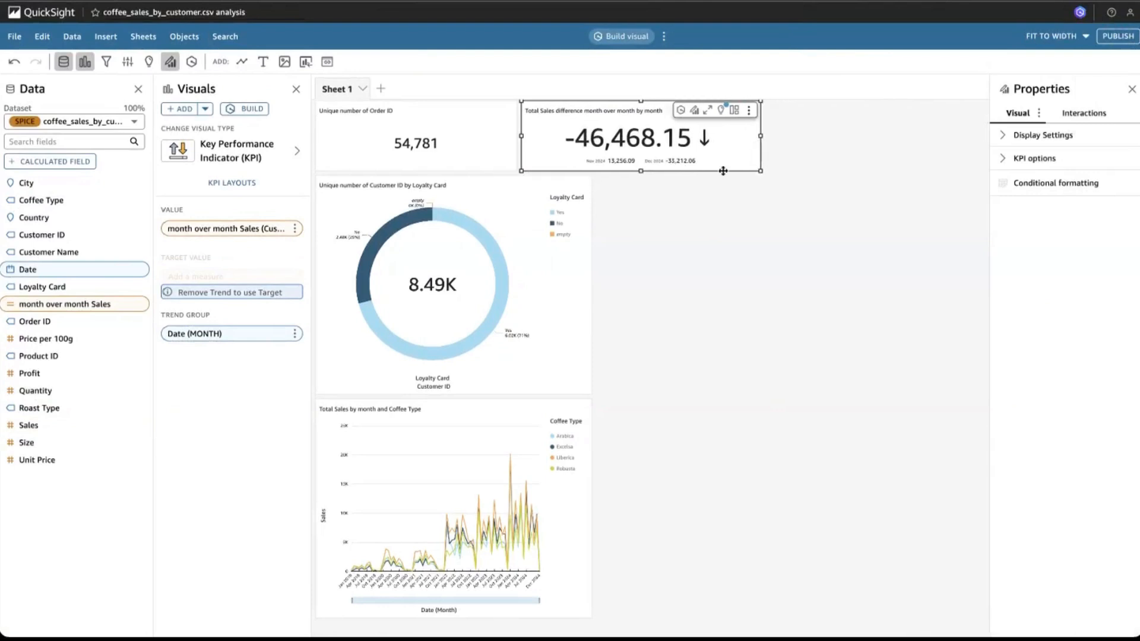
- Narrow the donut chart, move the line chart beside it, and narrow the line chart to the sales difference KPI's outer edge
{"action": "left_click", "coordinate": [563, 305]}
{"action": "left_click_drag", "start_coordinate": [590, 285], "coordinate": [535, 286]}
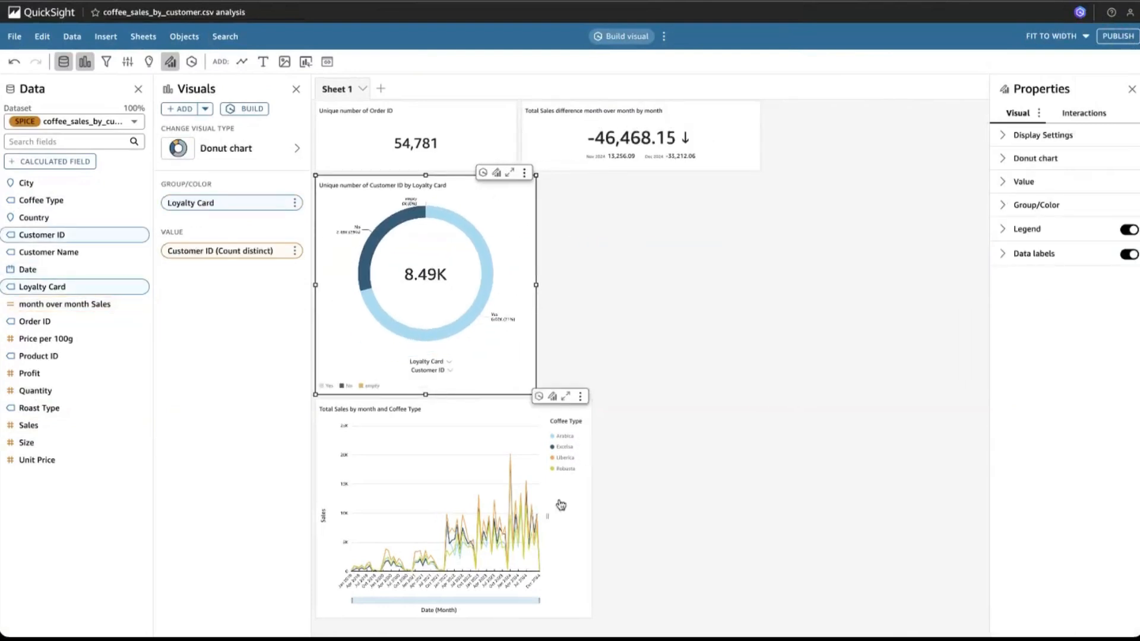
{"action": "left_click", "coordinate": [500, 398]}
{"action": "left_click_drag", "start_coordinate": [500, 399], "coordinate": [723, 179]}
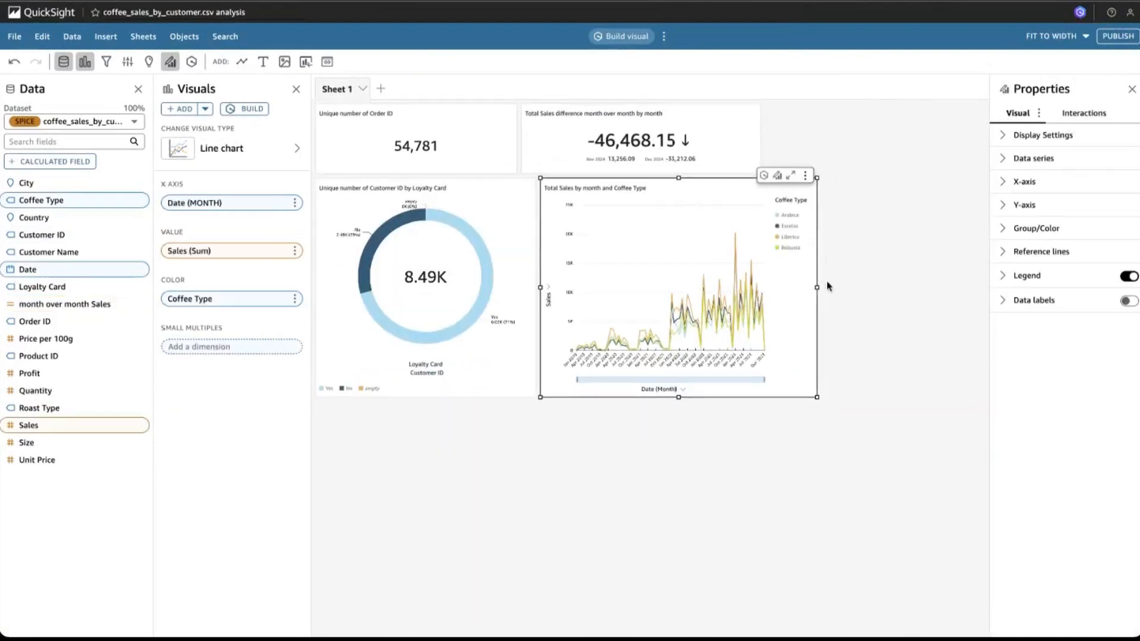
{"action": "left_click_drag", "start_coordinate": [820, 287], "coordinate": [763, 288]}
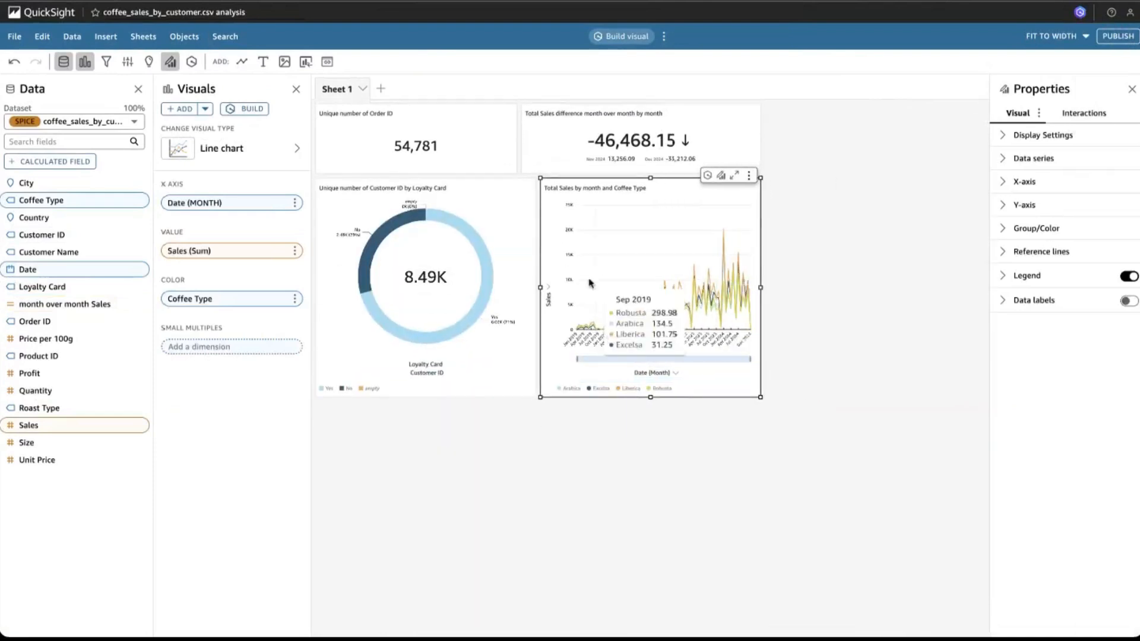
- Align the two columns by widening the order count KPI and line chart, keeping the sales difference KPI above the line chart
{"action": "left_click", "coordinate": [512, 214]}
{"action": "left_click", "coordinate": [498, 138]}
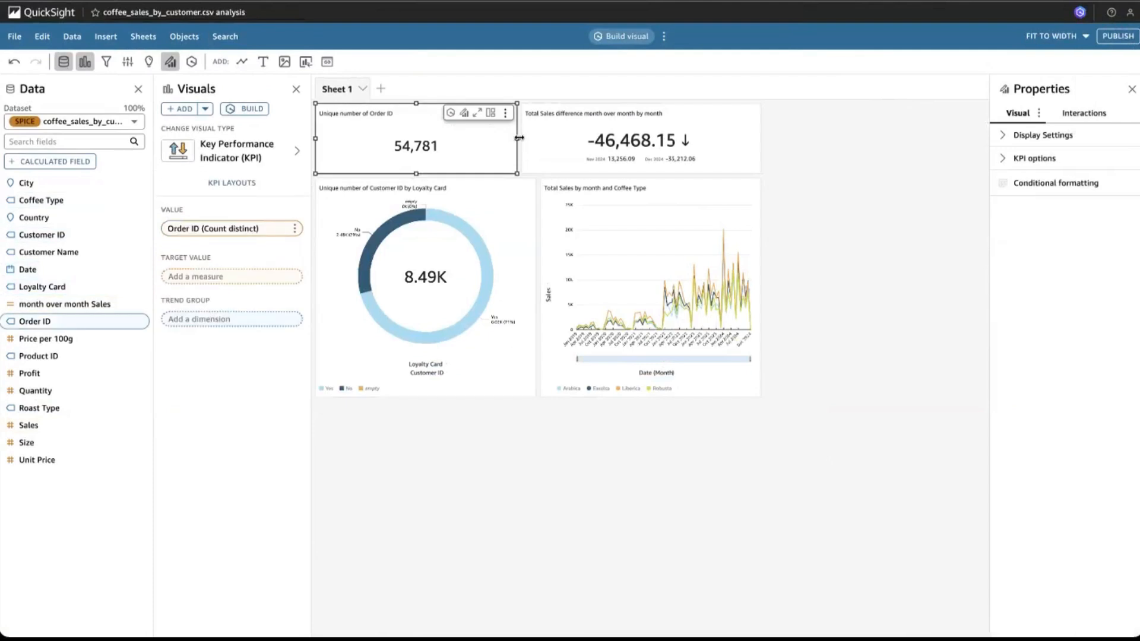
{"action": "left_click_drag", "start_coordinate": [519, 138], "coordinate": [536, 138]}
{"action": "left_click", "coordinate": [616, 209]}
{"action": "left_click_drag", "start_coordinate": [569, 182], "coordinate": [585, 135]}
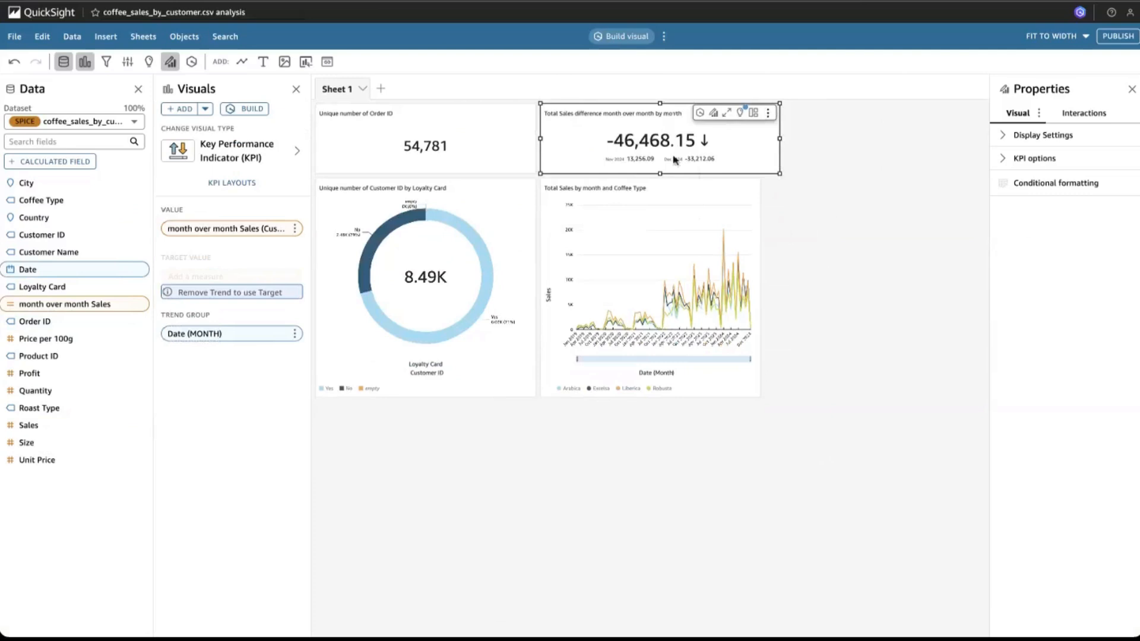
{"action": "left_click", "coordinate": [734, 204]}
{"action": "left_click_drag", "start_coordinate": [761, 287], "coordinate": [782, 287]}
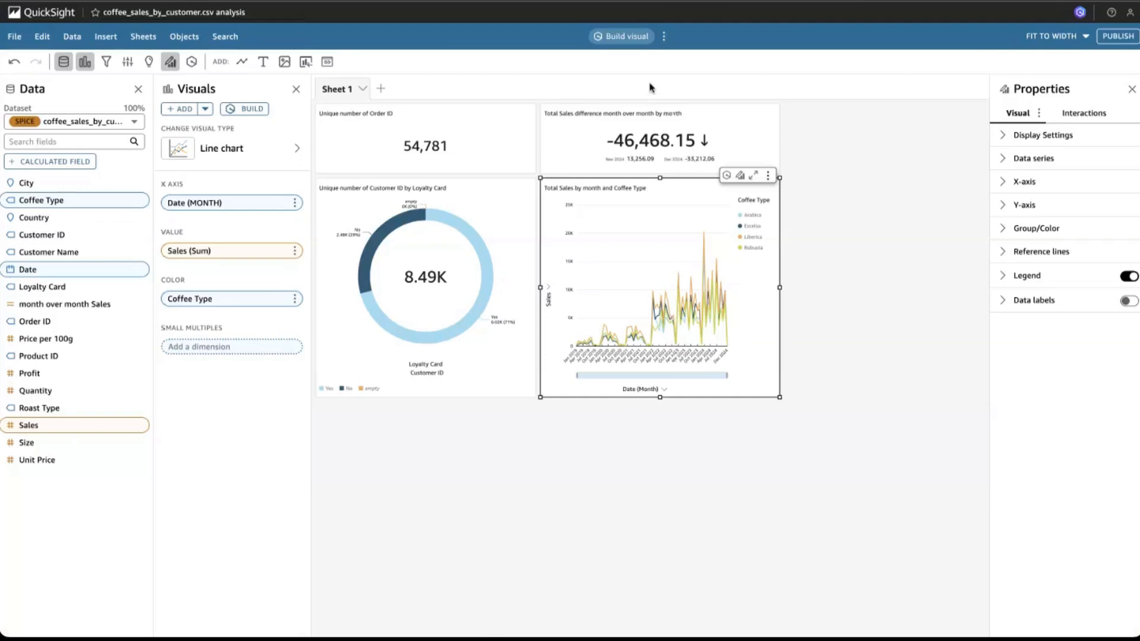
- Build a visual from the prompt "sales by country" and add the resulting map to the analysis
{"action": "left_click", "coordinate": [631, 41]}
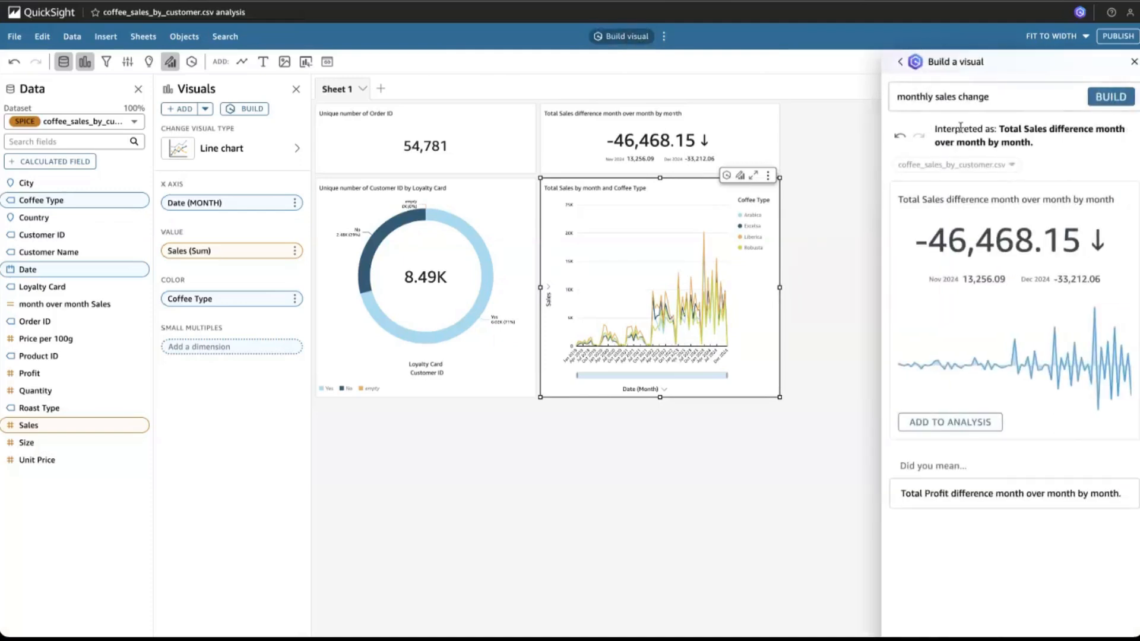
{"action": "left_click", "coordinate": [986, 97]}
{"action": "left_click_drag", "start_coordinate": [986, 97], "coordinate": [879, 98]}
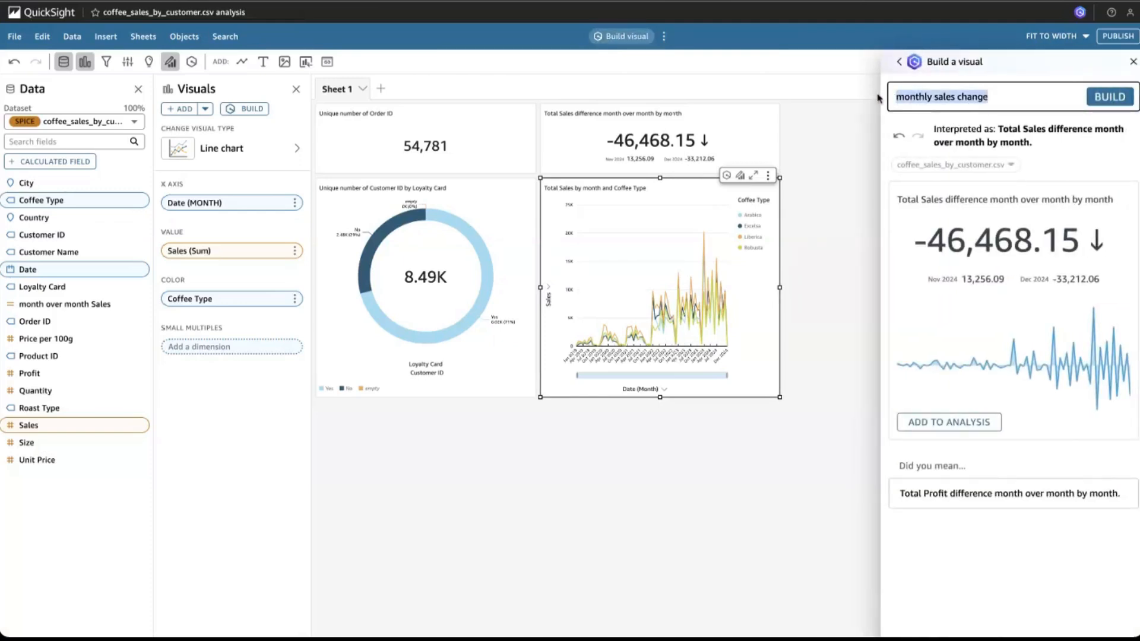
{"action": "type", "text": "sales by country"}
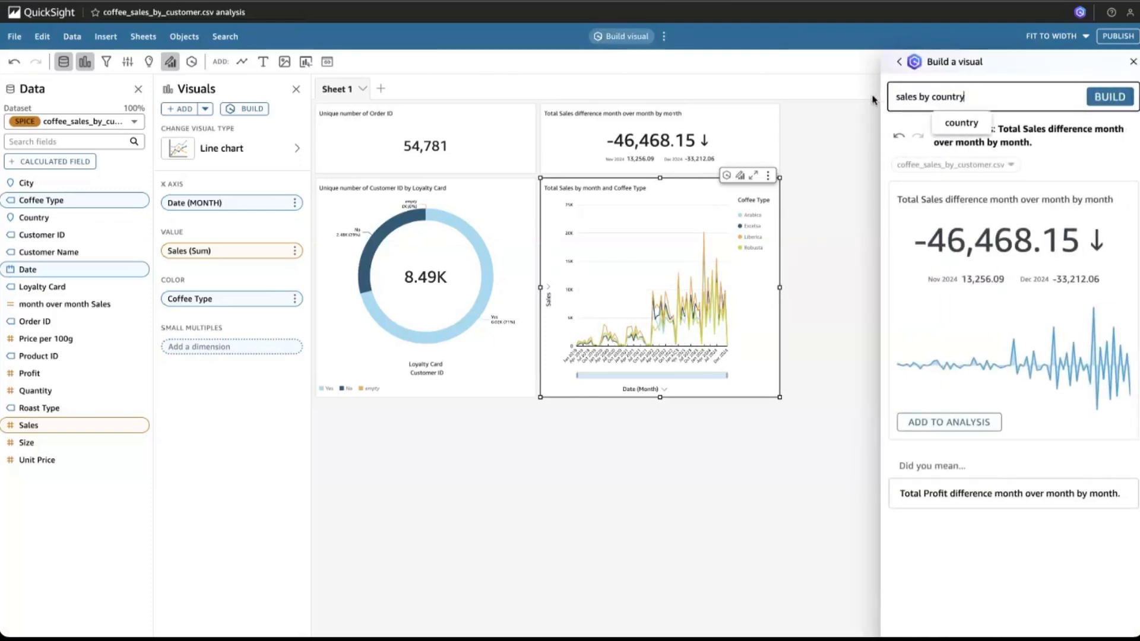
{"action": "left_click", "coordinate": [1116, 98]}
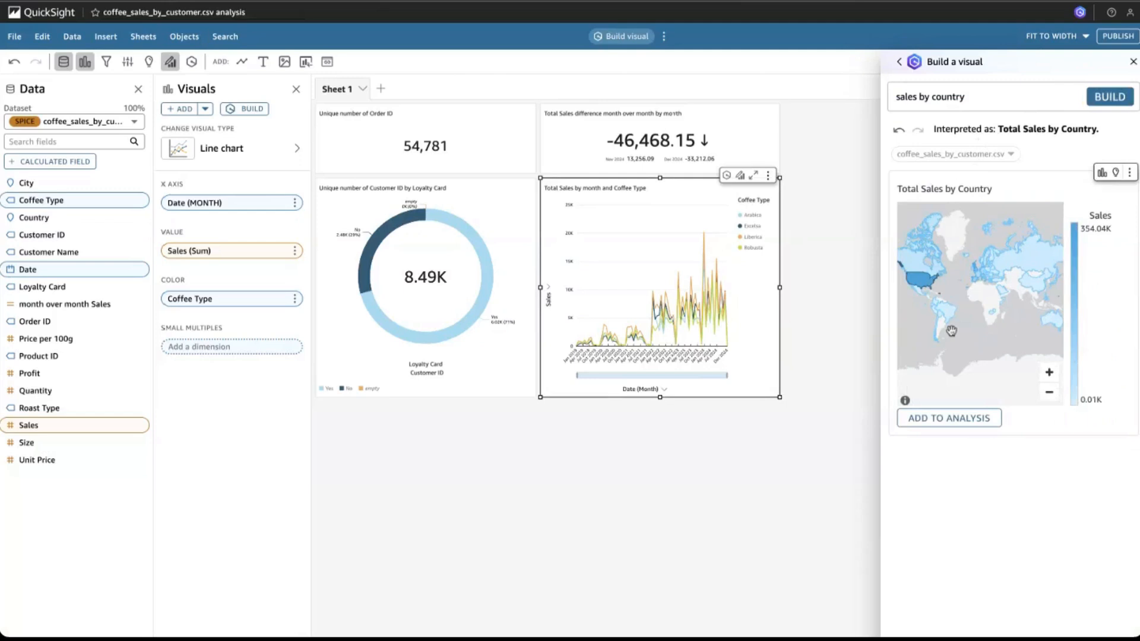
{"action": "left_click", "coordinate": [959, 418]}
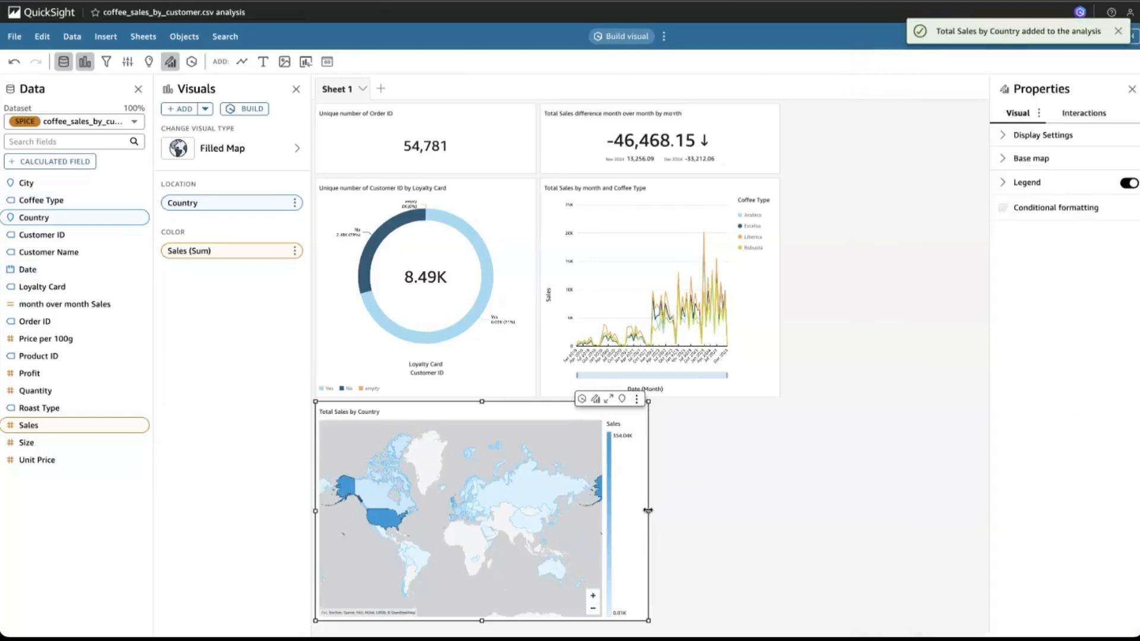
- Widen the country sales map to span both chart columns and increase its height slightly
{"action": "left_click_drag", "start_coordinate": [648, 511], "coordinate": [780, 515]}
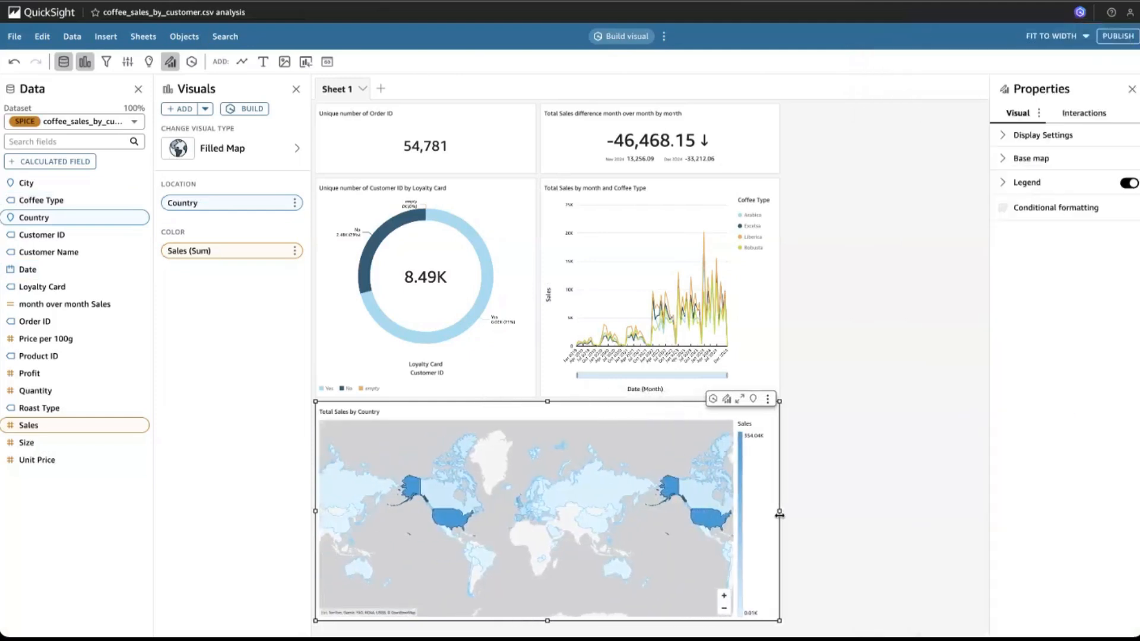
{"action": "scroll", "coordinate": [516, 586], "scroll_direction": "down", "scroll_amount": 1}
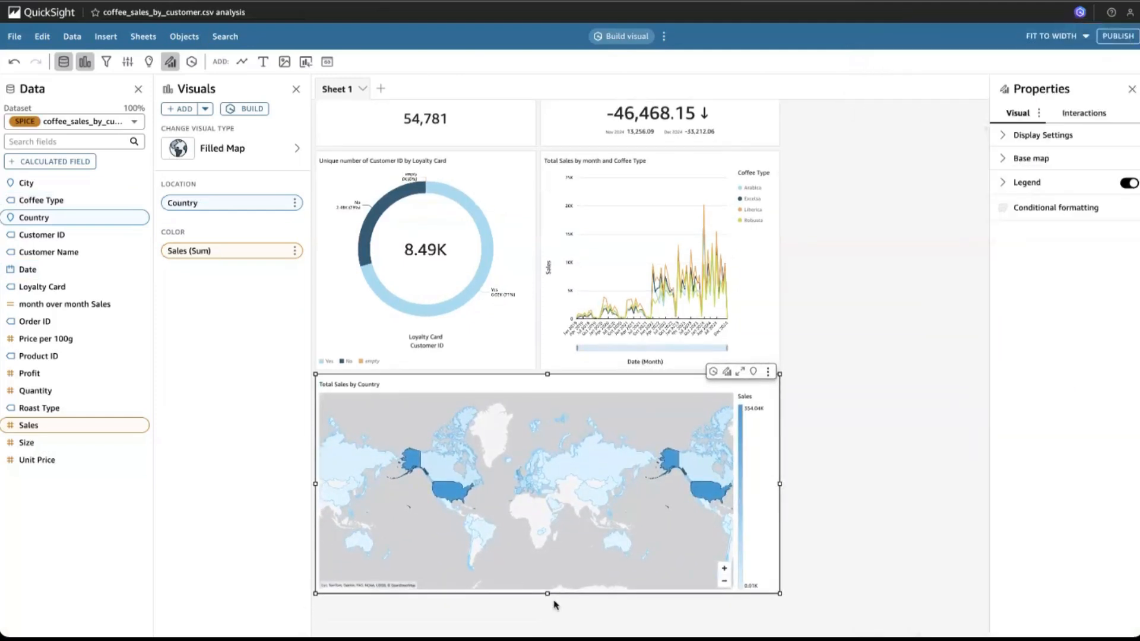
{"action": "left_click_drag", "start_coordinate": [548, 594], "coordinate": [548, 631]}
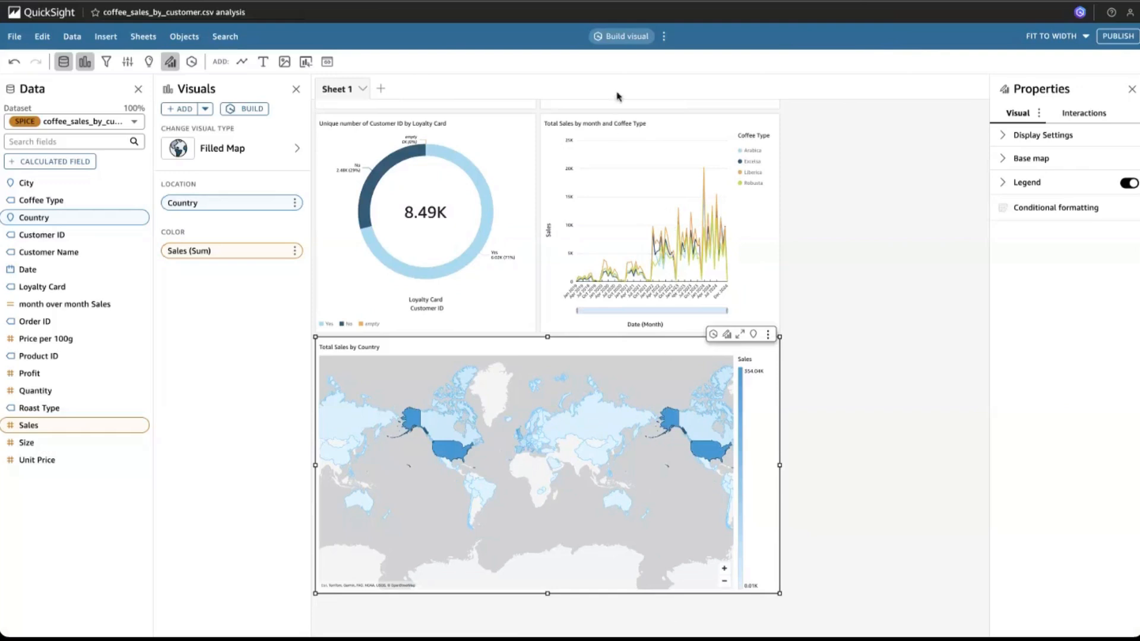
- Build a new visual from the prompt "profit by coffee"
{"action": "left_click", "coordinate": [626, 37]}
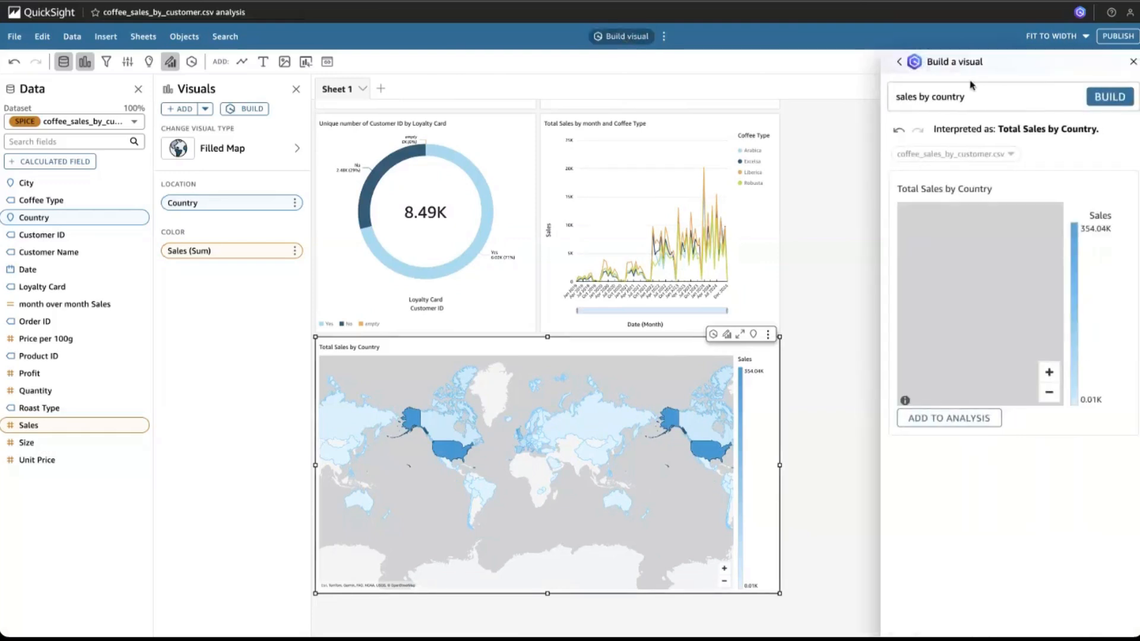
{"action": "triple_click", "coordinate": [976, 97]}
{"action": "type", "text": "profit by coffee"}
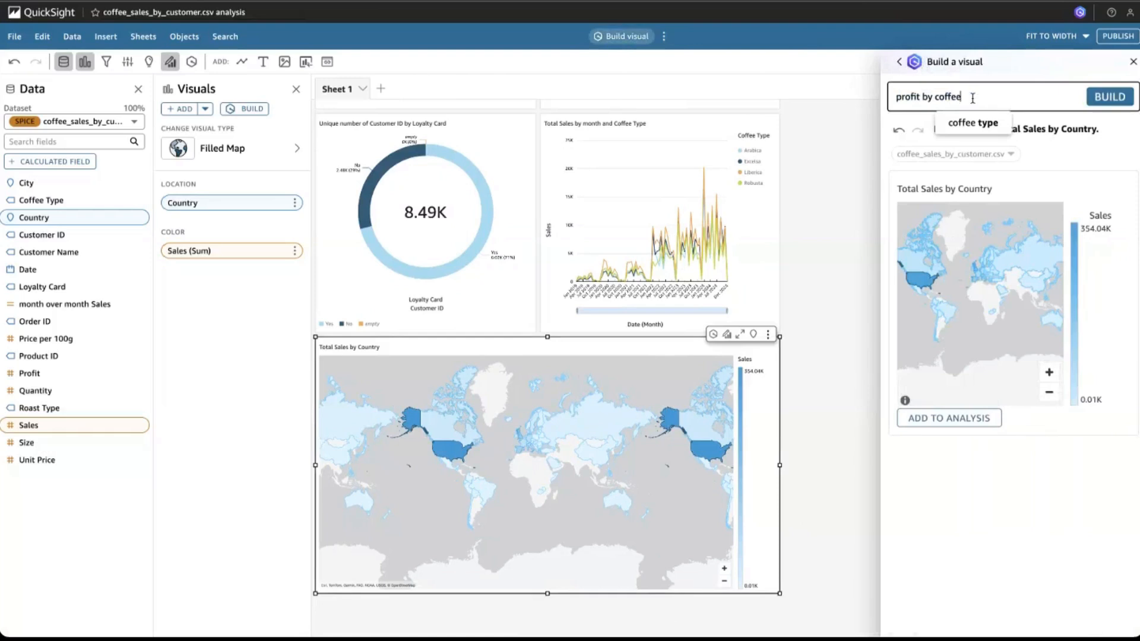
{"action": "left_click", "coordinate": [1120, 97]}
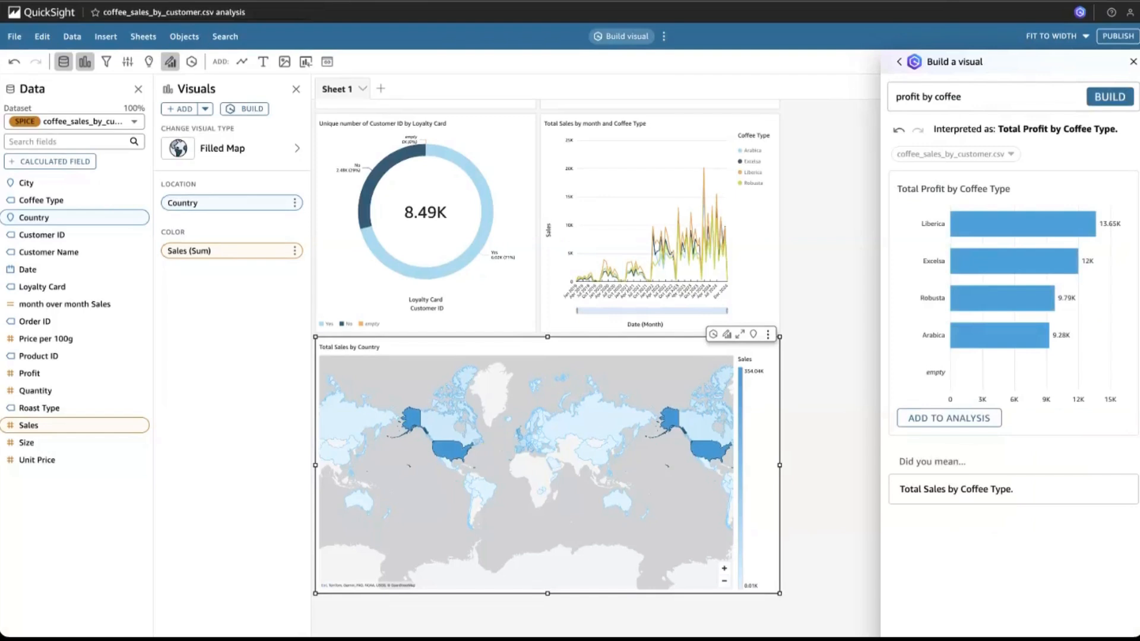
- Change the generated coffee profit visual to a pie chart and add it to the analysis
{"action": "mouse_move", "coordinate": [981, 284]}
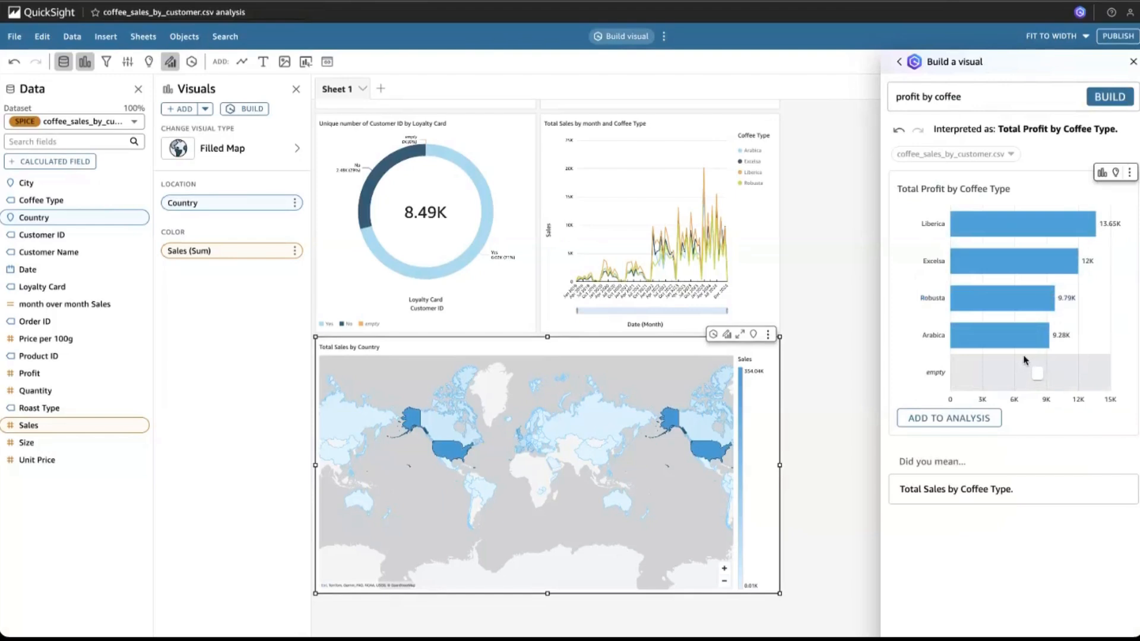
{"action": "mouse_move", "coordinate": [1102, 182]}
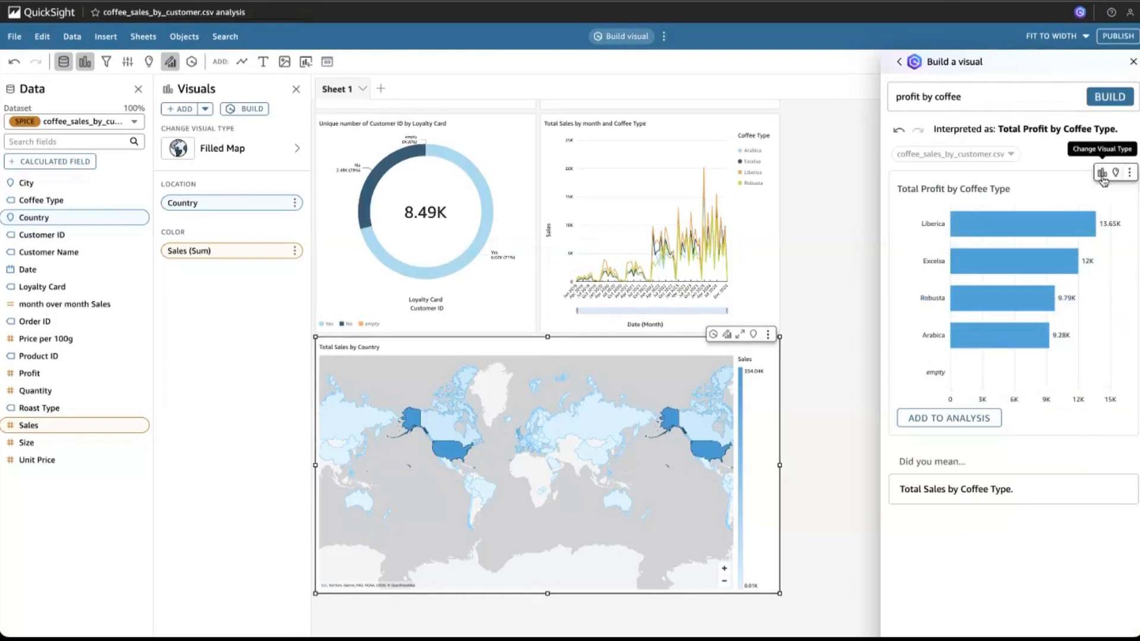
{"action": "left_click", "coordinate": [1102, 174]}
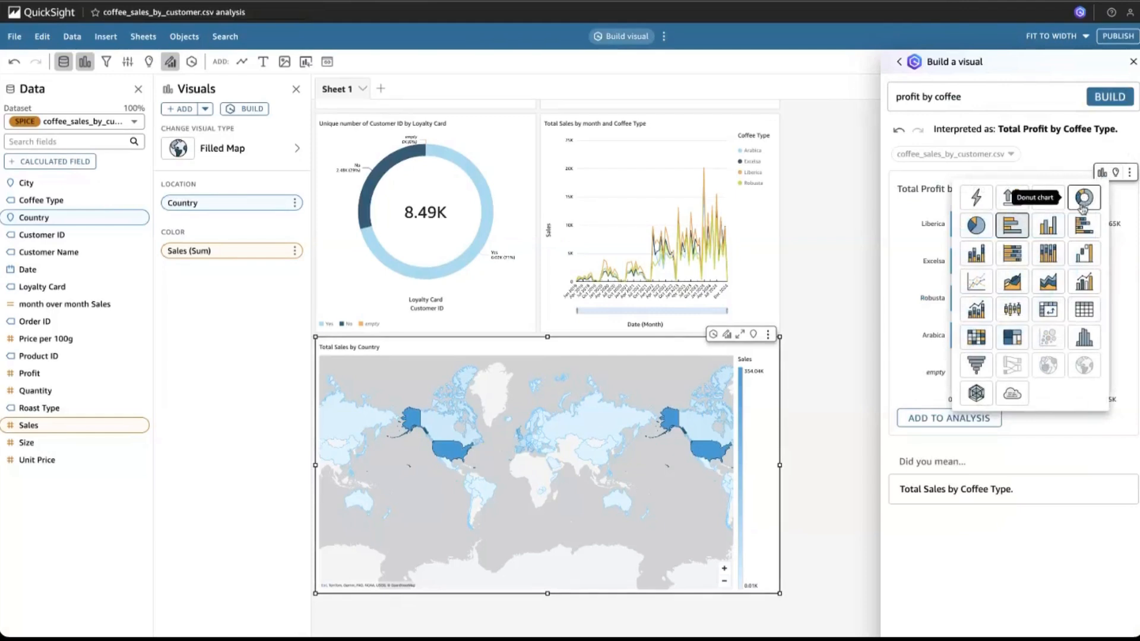
{"action": "left_click", "coordinate": [977, 229]}
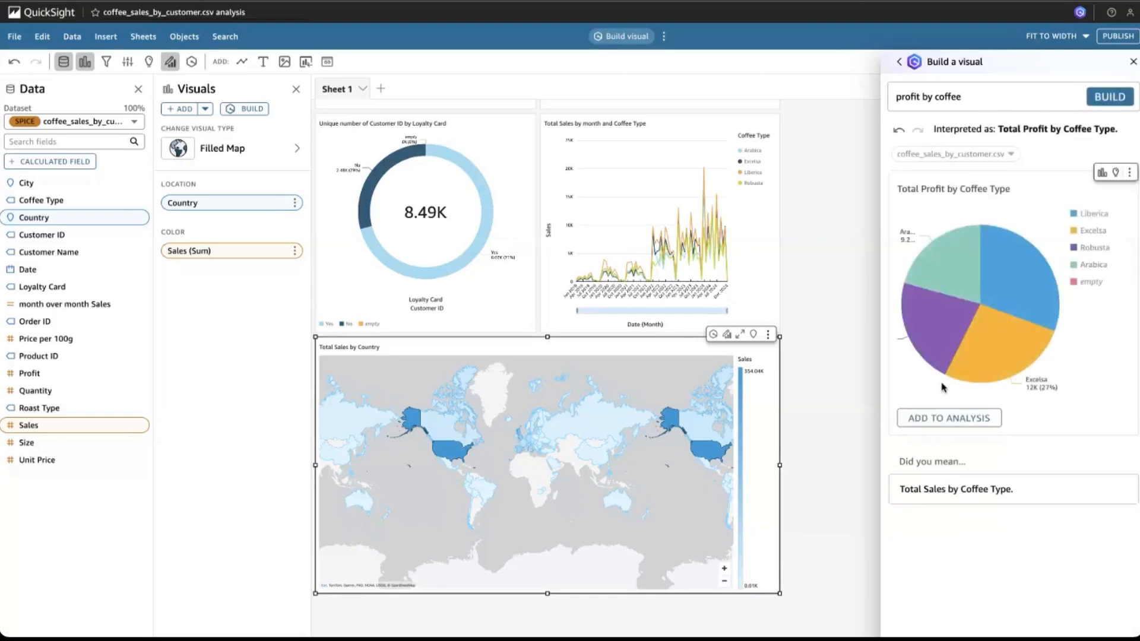
{"action": "left_click", "coordinate": [948, 418]}
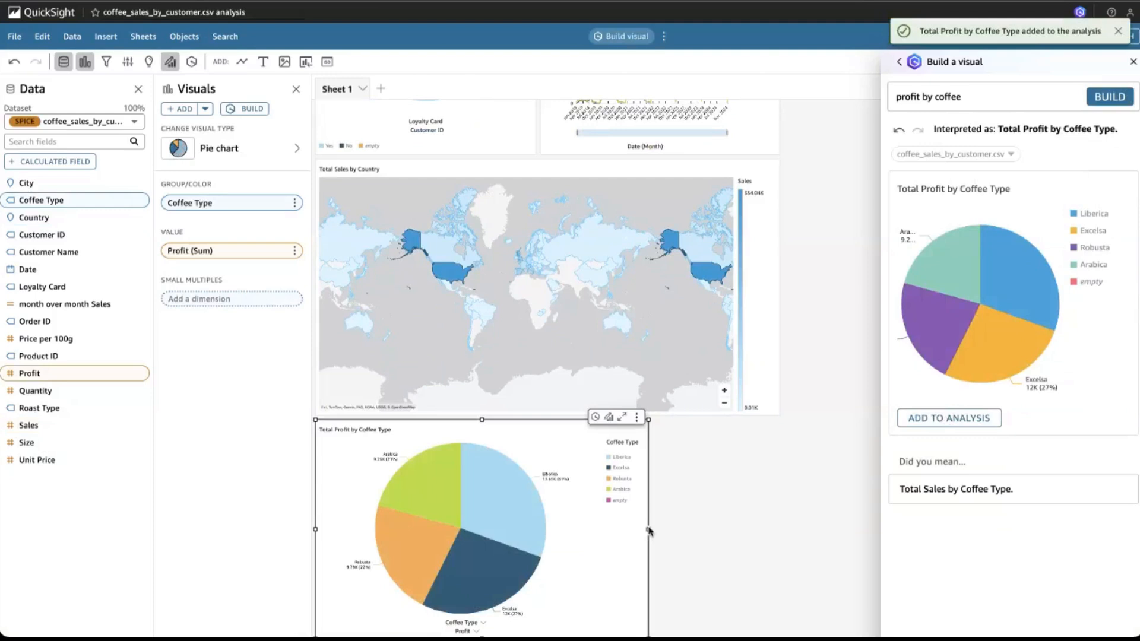
- Widen the coffee profit pie chart to match the full width of the country sales map above it
{"action": "left_click_drag", "start_coordinate": [649, 530], "coordinate": [780, 522]}
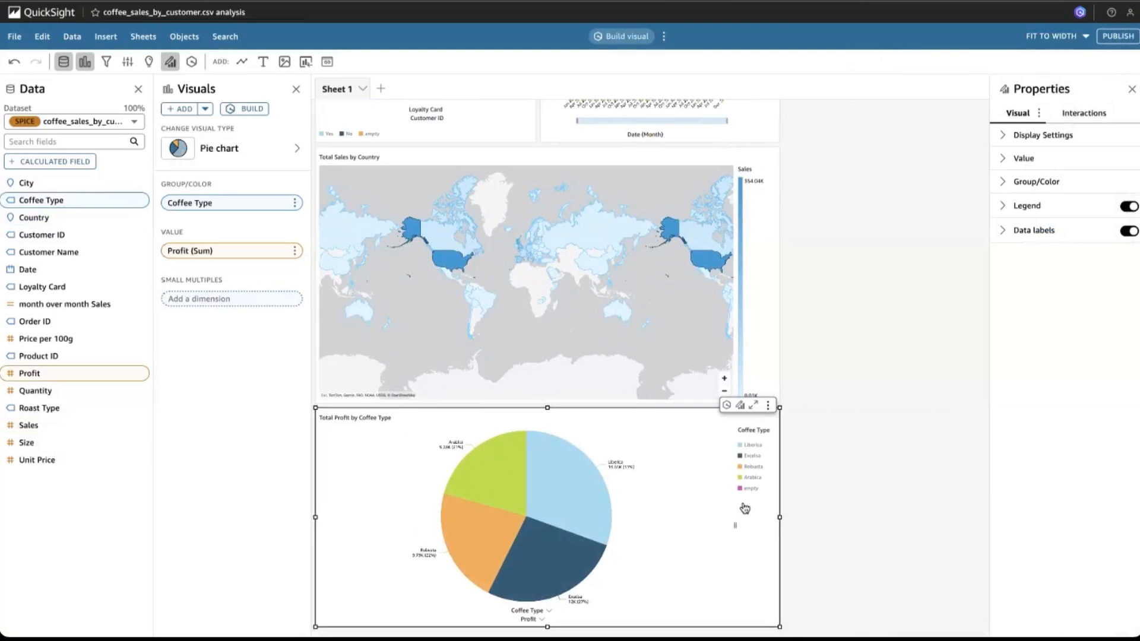
{"action": "scroll", "coordinate": [746, 509], "scroll_direction": "down", "scroll_amount": 1}
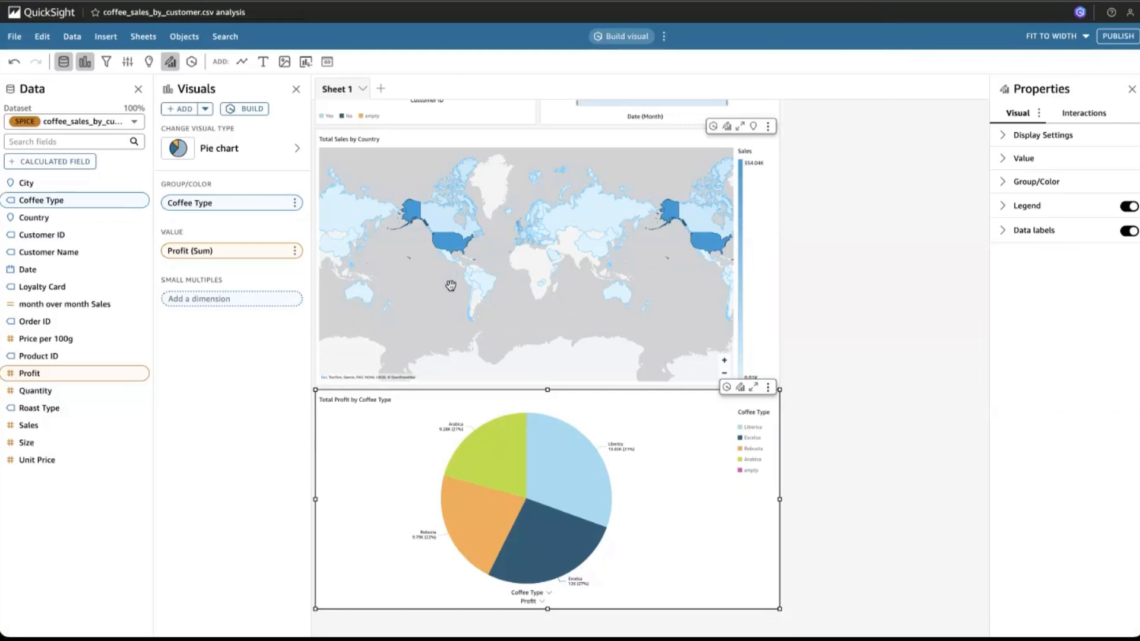
{"action": "left_click", "coordinate": [677, 215]}
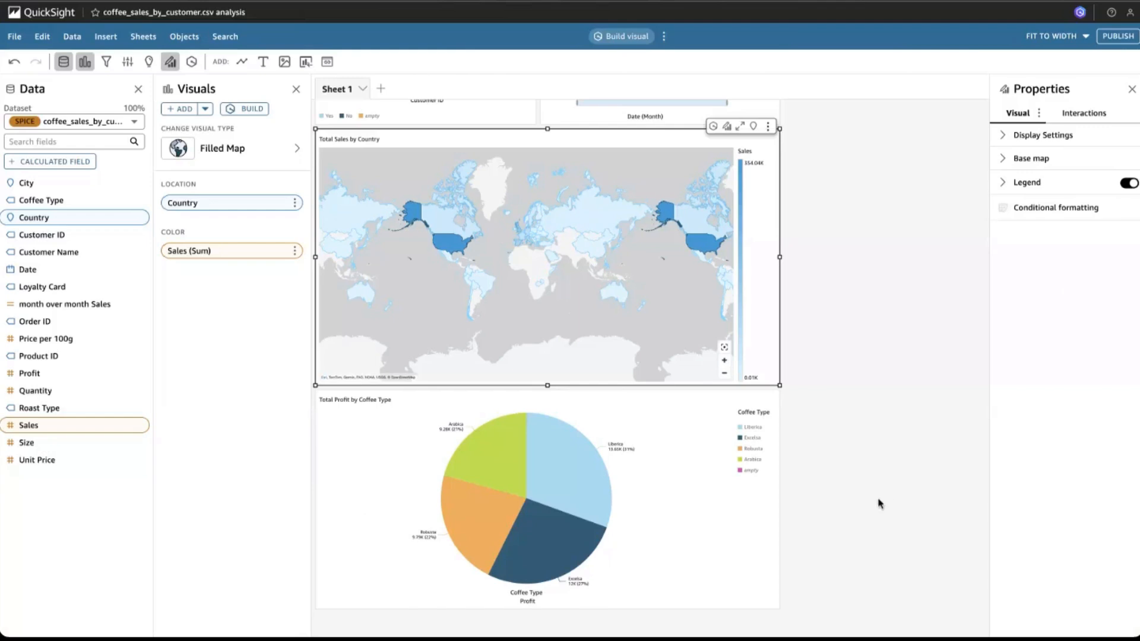
- Build a visual from the prompt "sales by coffee type and roast type" and add the bar chart to the analysis
{"action": "left_click", "coordinate": [625, 36]}
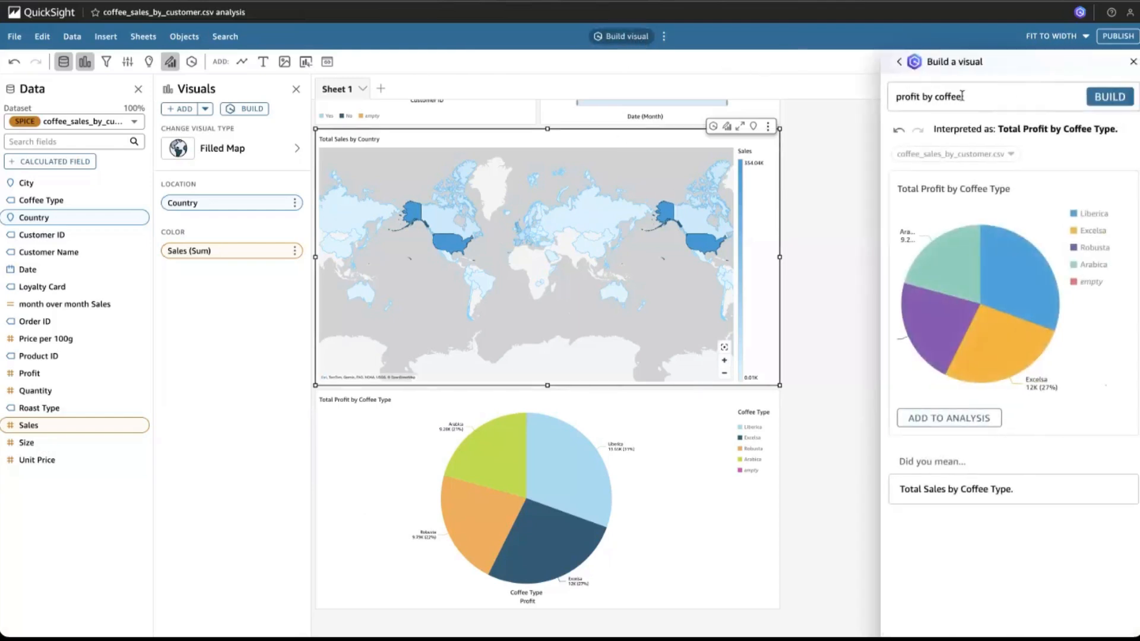
{"action": "type", "text": "sales by coffee type and roast type"}
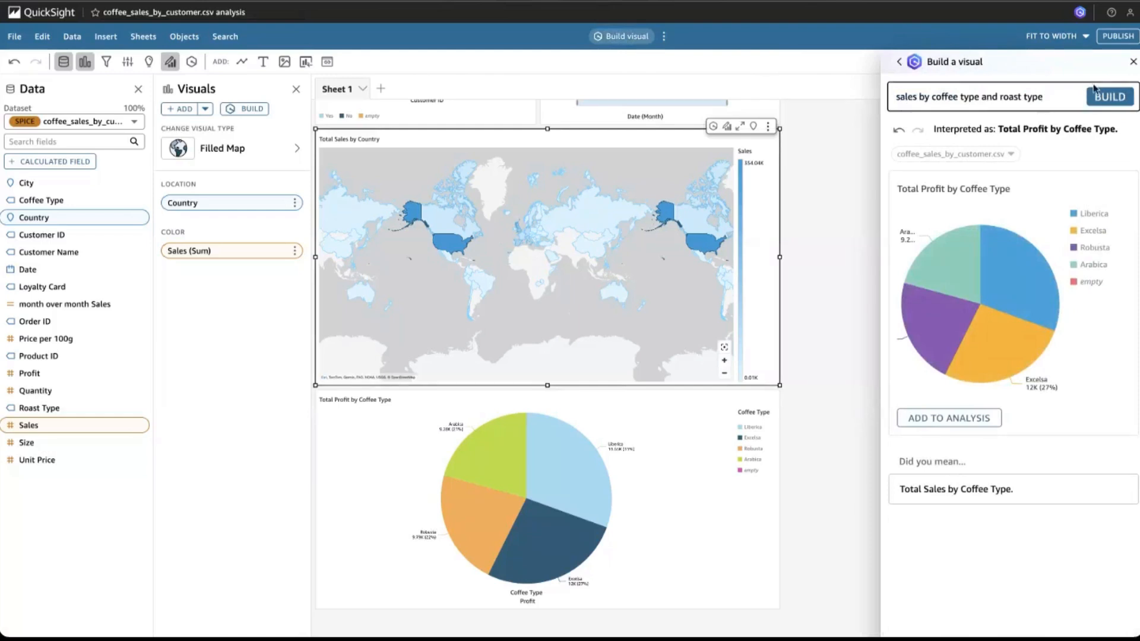
{"action": "left_click", "coordinate": [1108, 97]}
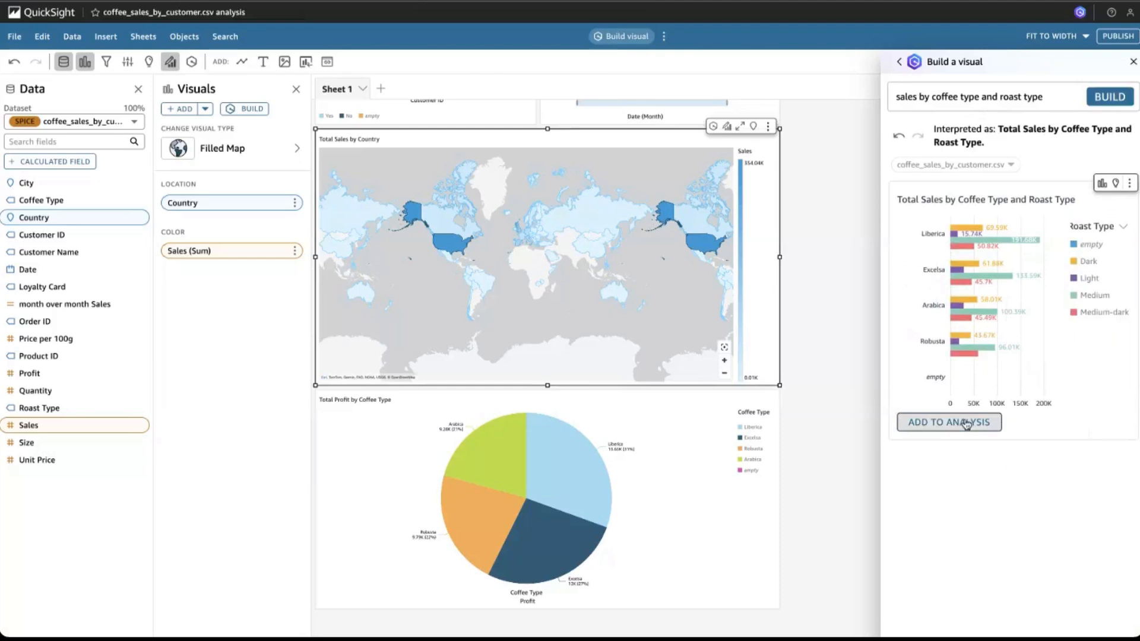
{"action": "left_click", "coordinate": [965, 425]}
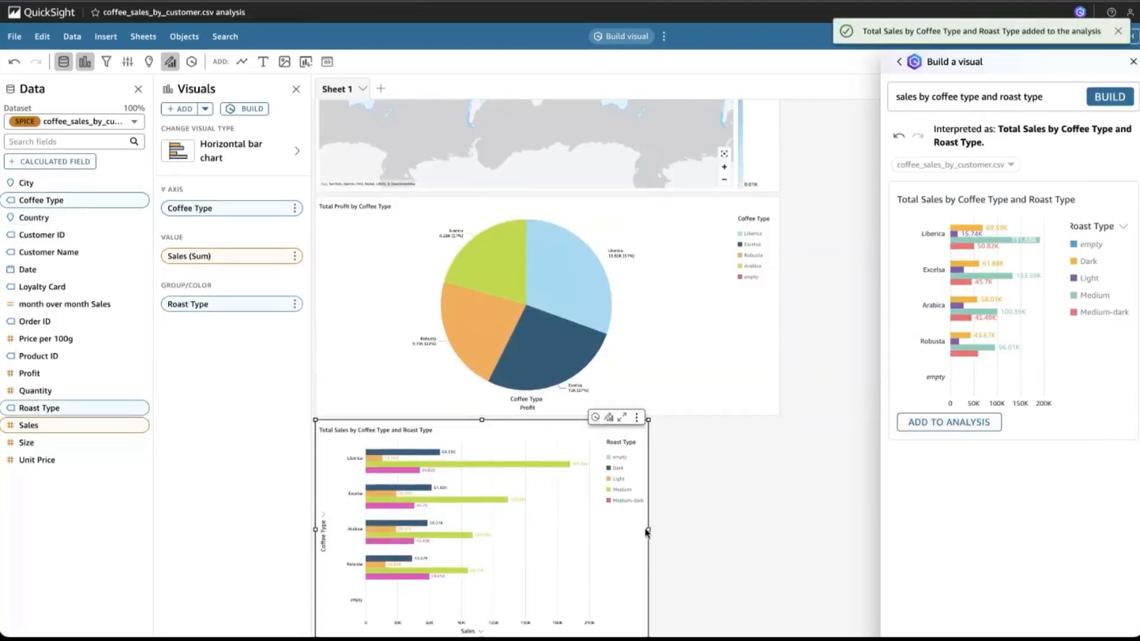
- Widen the coffee and roast type bar chart to match the pie chart above and increase its height slightly
{"action": "left_click_drag", "start_coordinate": [651, 530], "coordinate": [780, 524]}
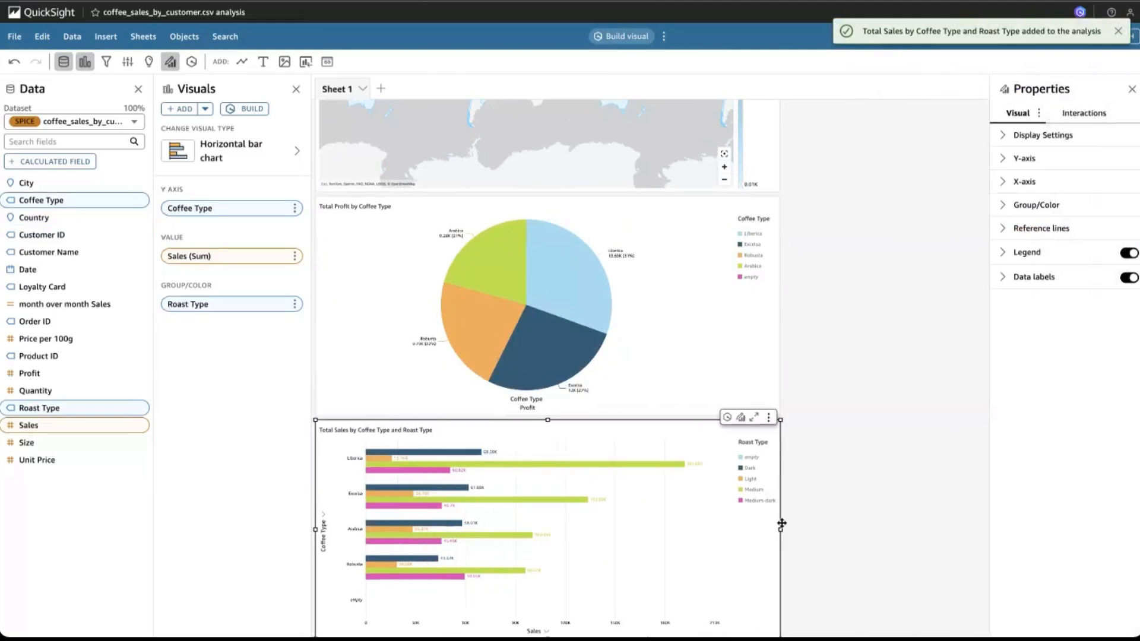
{"action": "scroll", "coordinate": [785, 521], "scroll_direction": "down", "scroll_amount": 1}
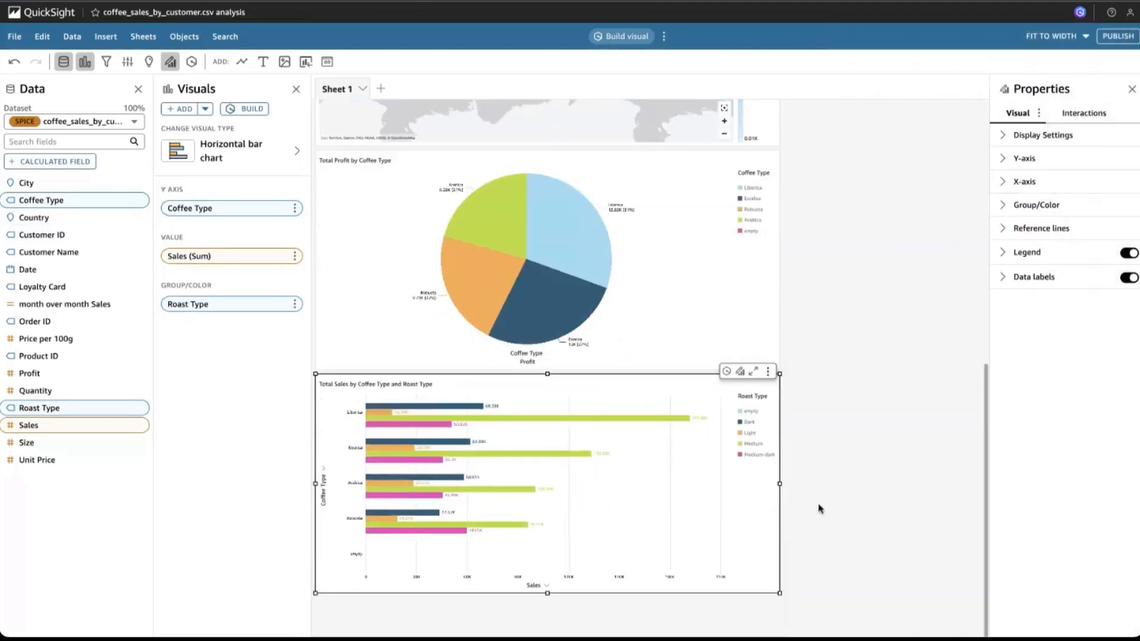
{"action": "left_click_drag", "start_coordinate": [549, 594], "coordinate": [548, 631]}
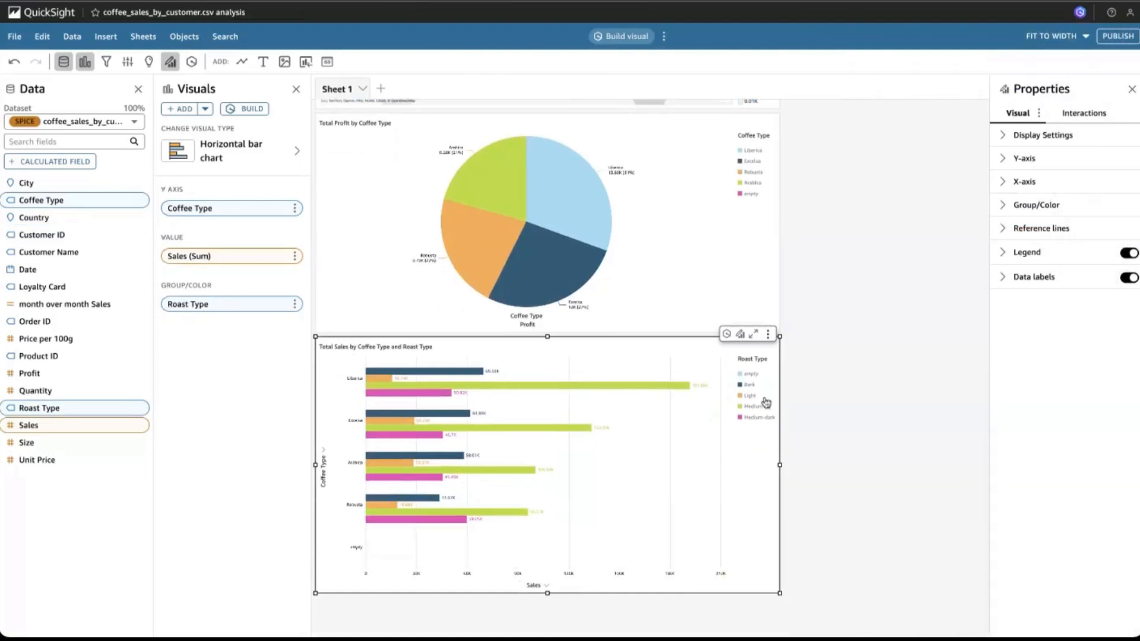
- Try to link the coffee sales QLS topic as the source for Build visual and Q&A
{"action": "scroll", "coordinate": [832, 391], "scroll_direction": "up", "scroll_amount": 10}
{"action": "scroll", "coordinate": [859, 389], "scroll_direction": "up", "scroll_amount": 1}
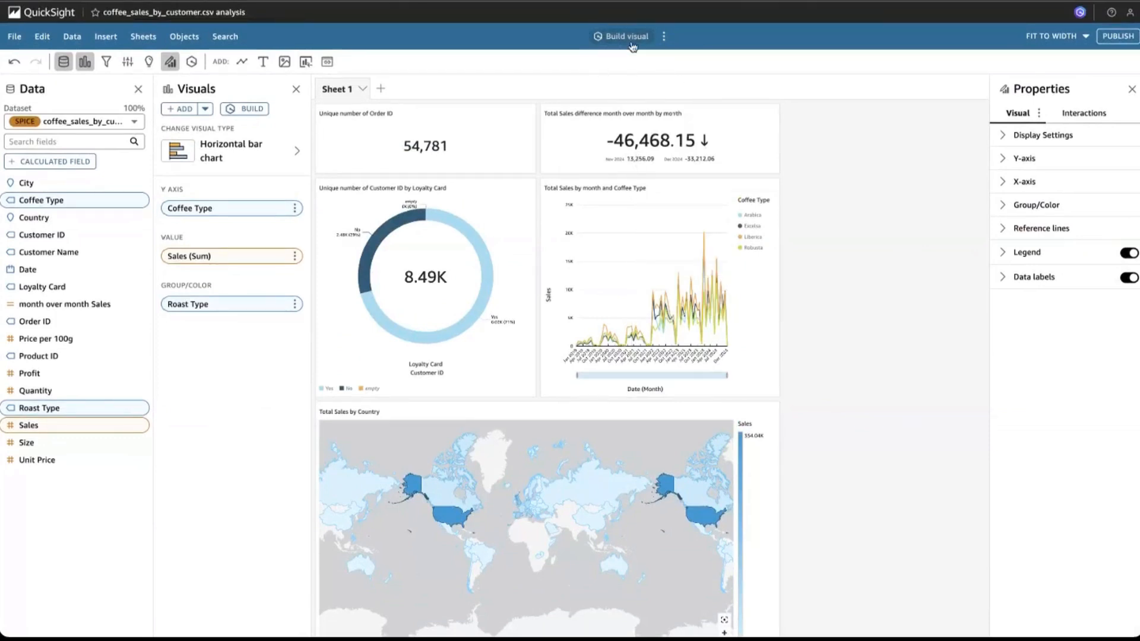
{"action": "left_click", "coordinate": [665, 37]}
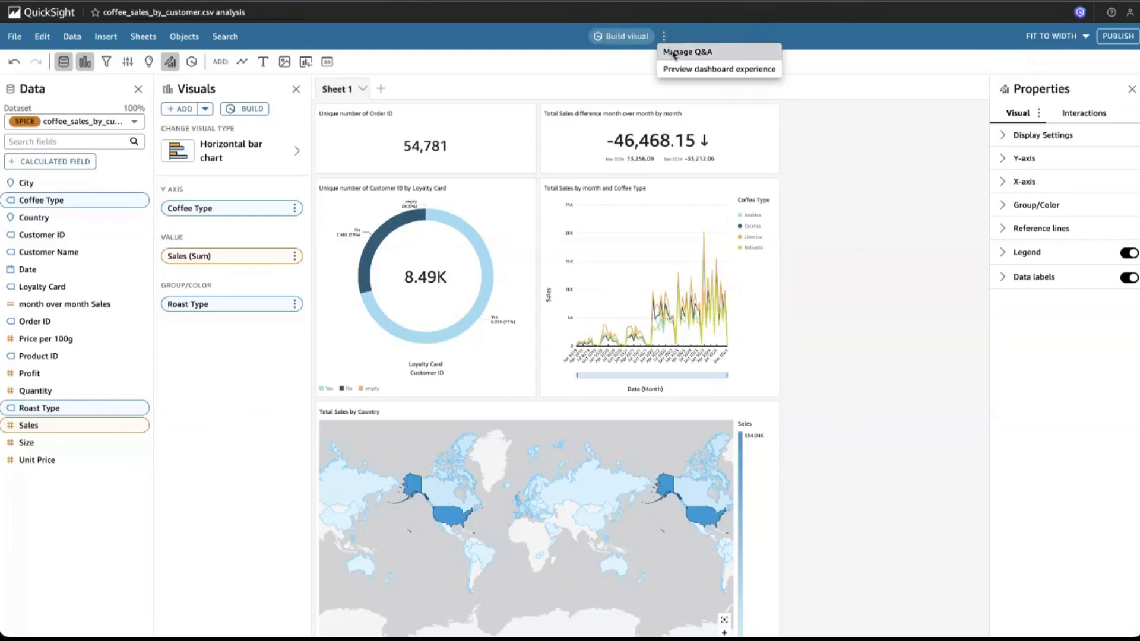
{"action": "left_click", "coordinate": [674, 53]}
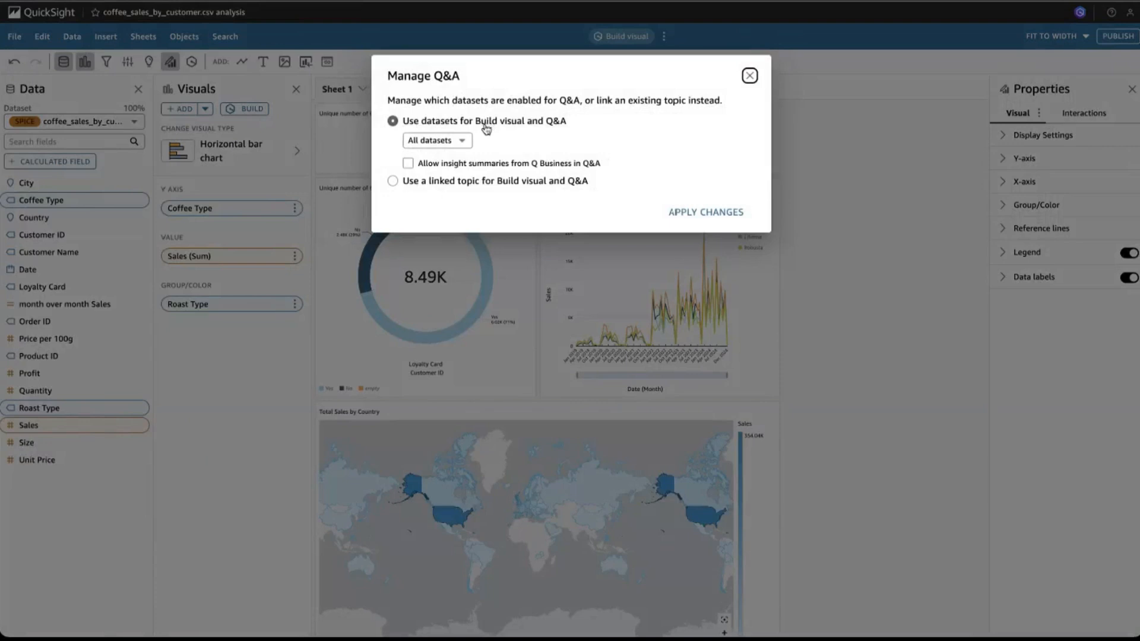
{"action": "left_click", "coordinate": [393, 182]}
{"action": "left_click", "coordinate": [419, 159]}
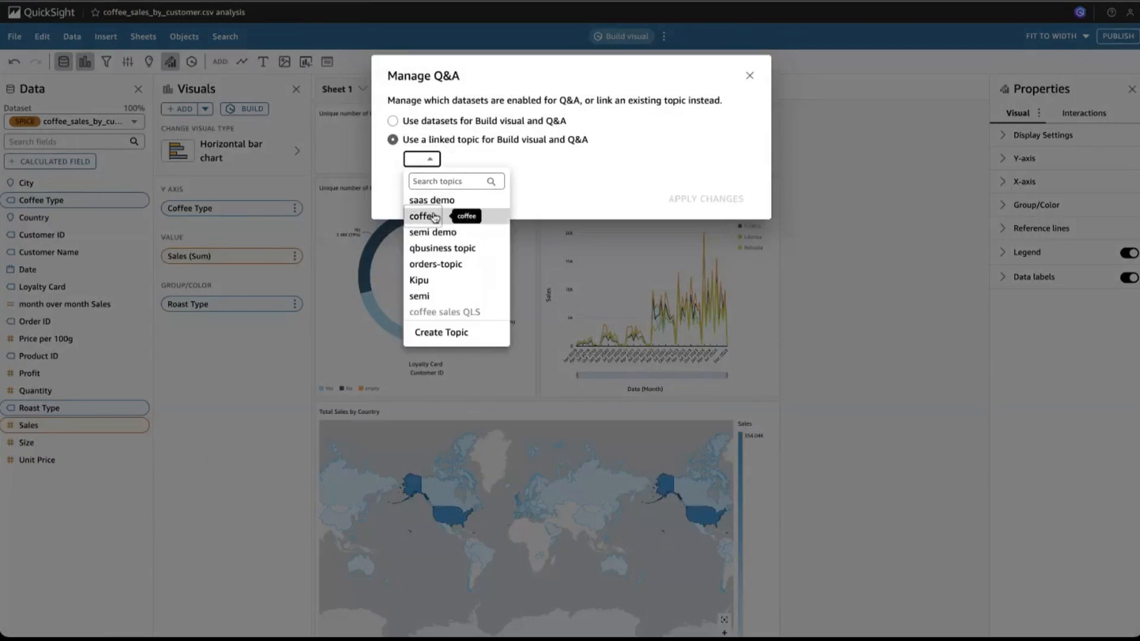
{"action": "left_click", "coordinate": [469, 312]}
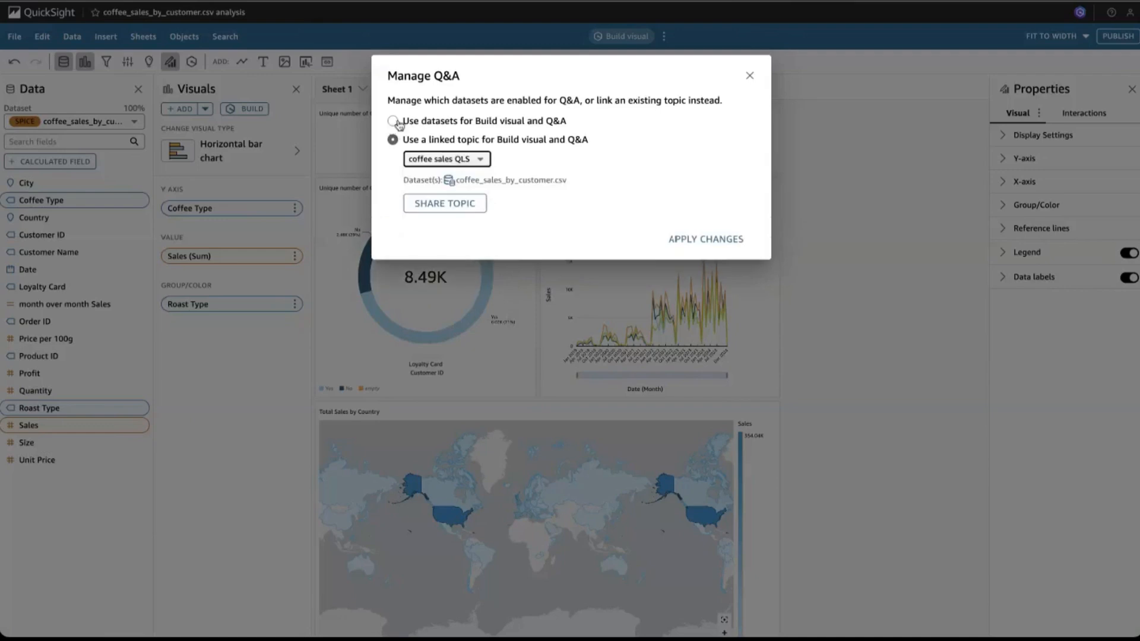
- View the topic's sharing options for users and groups, and return to the coffee_sales_by_customer.csv analysis
{"action": "left_click", "coordinate": [469, 205]}
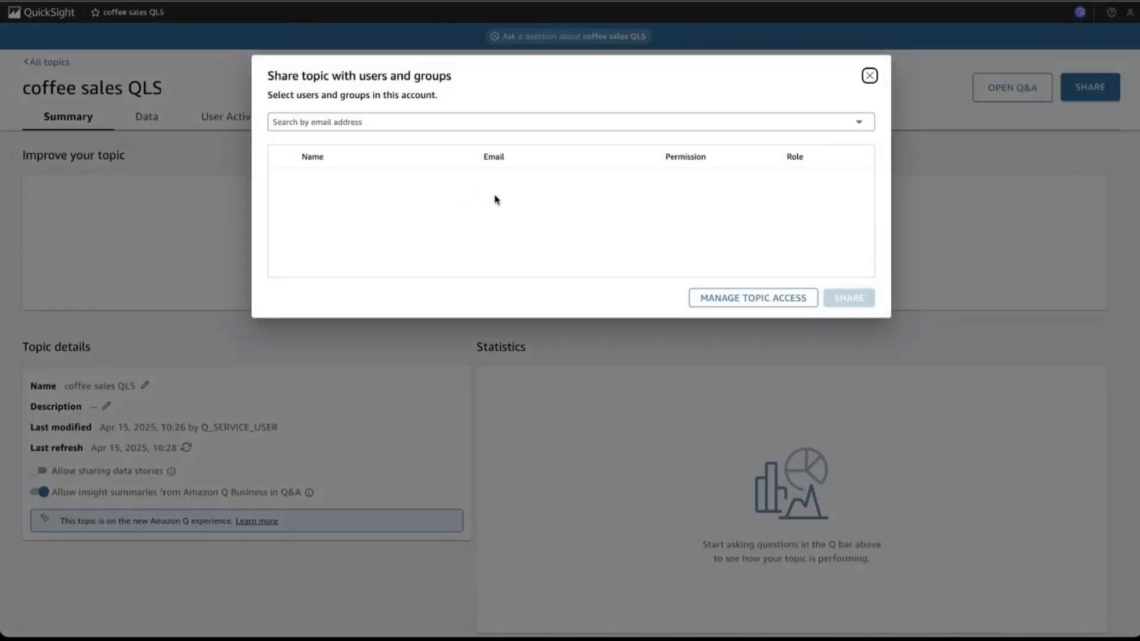
{"action": "left_click", "coordinate": [870, 76]}
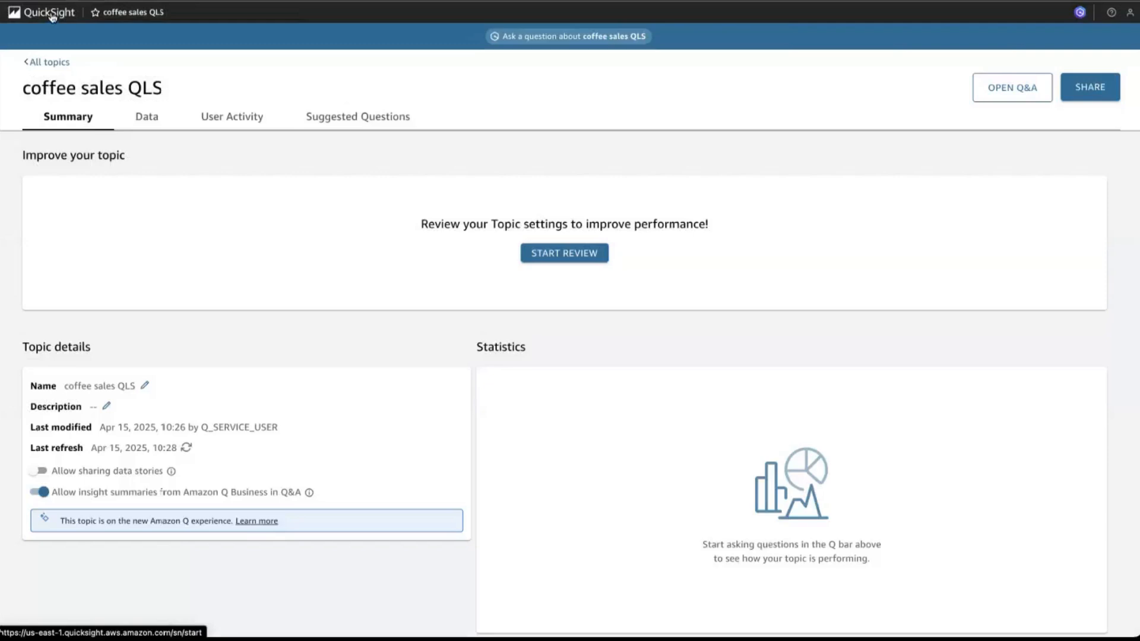
{"action": "left_click", "coordinate": [52, 16]}
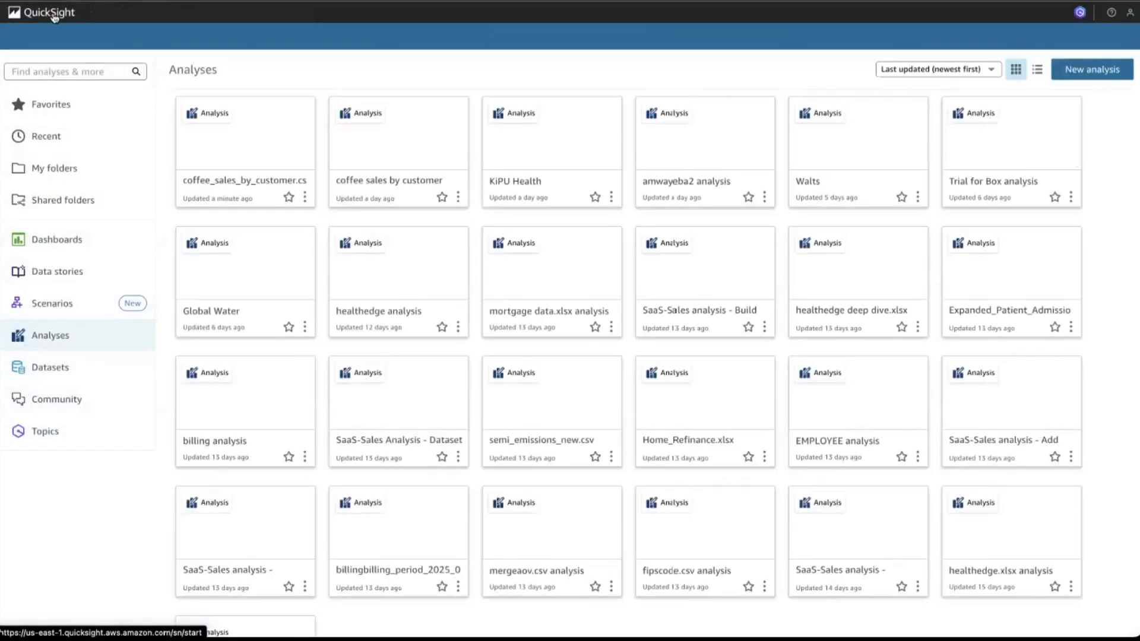
{"action": "left_click", "coordinate": [225, 181]}
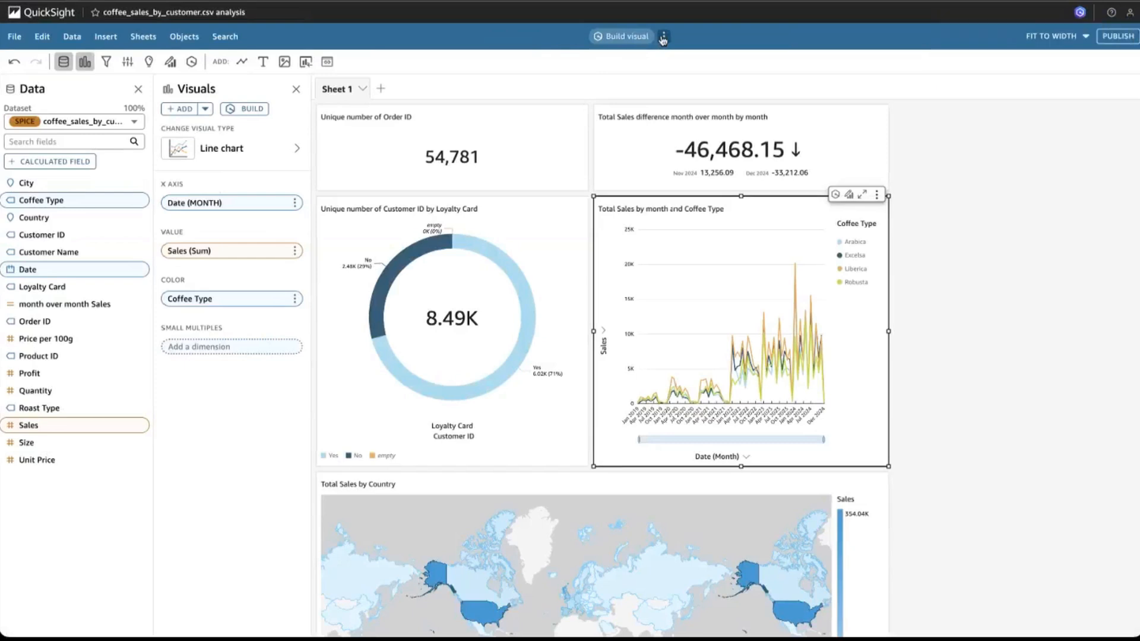
- Publish all sheets as a new dashboard named "coffee sales QLS" with data Q&A allowed
{"action": "left_click", "coordinate": [1111, 38]}
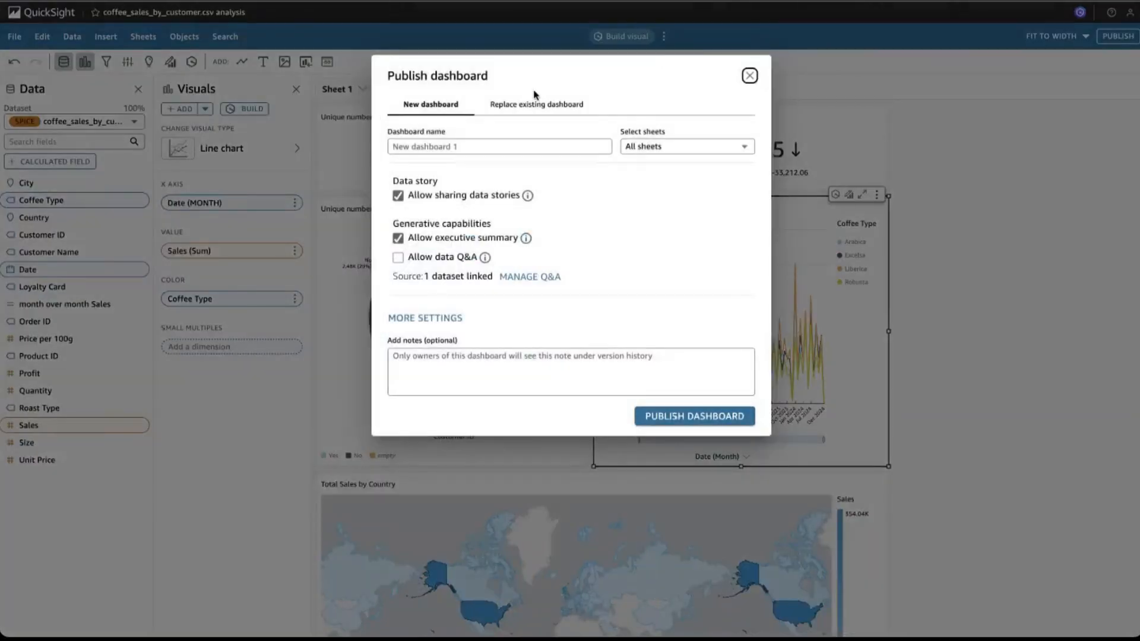
{"action": "left_click", "coordinate": [455, 148]}
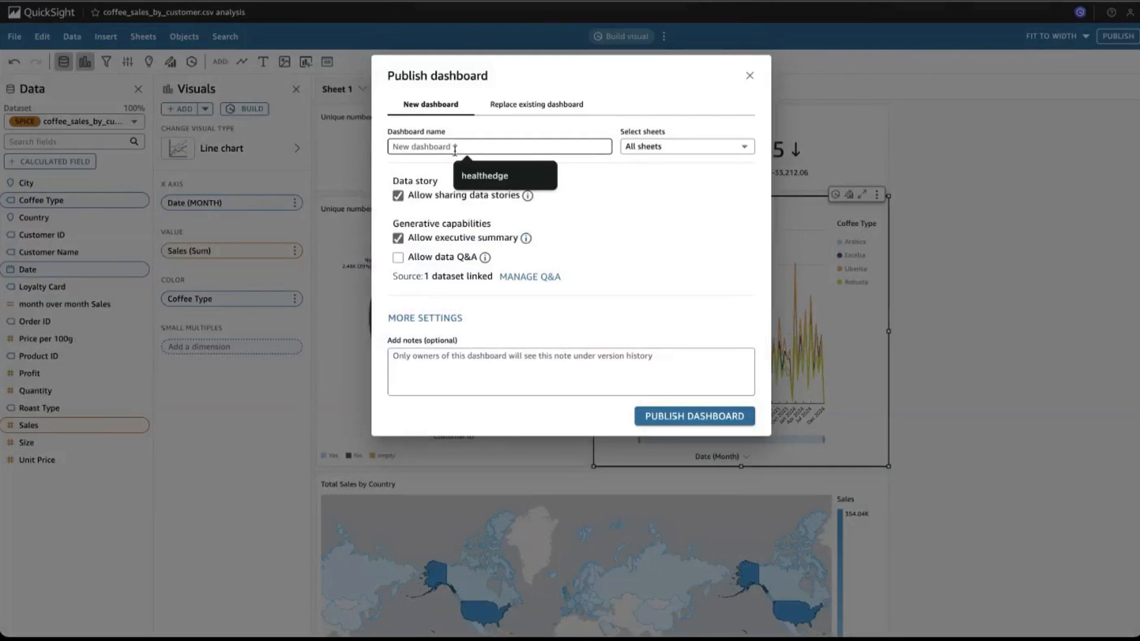
{"action": "type", "text": "co"}
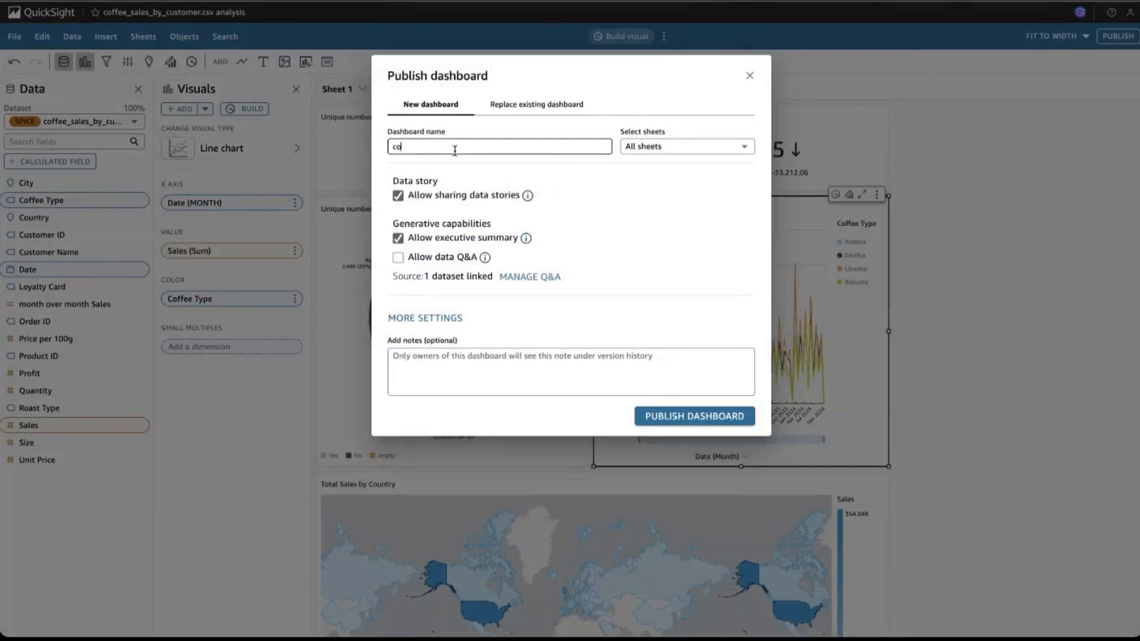
{"action": "type", "text": "ffee sales QLS"}
{"action": "left_click", "coordinate": [398, 258]}
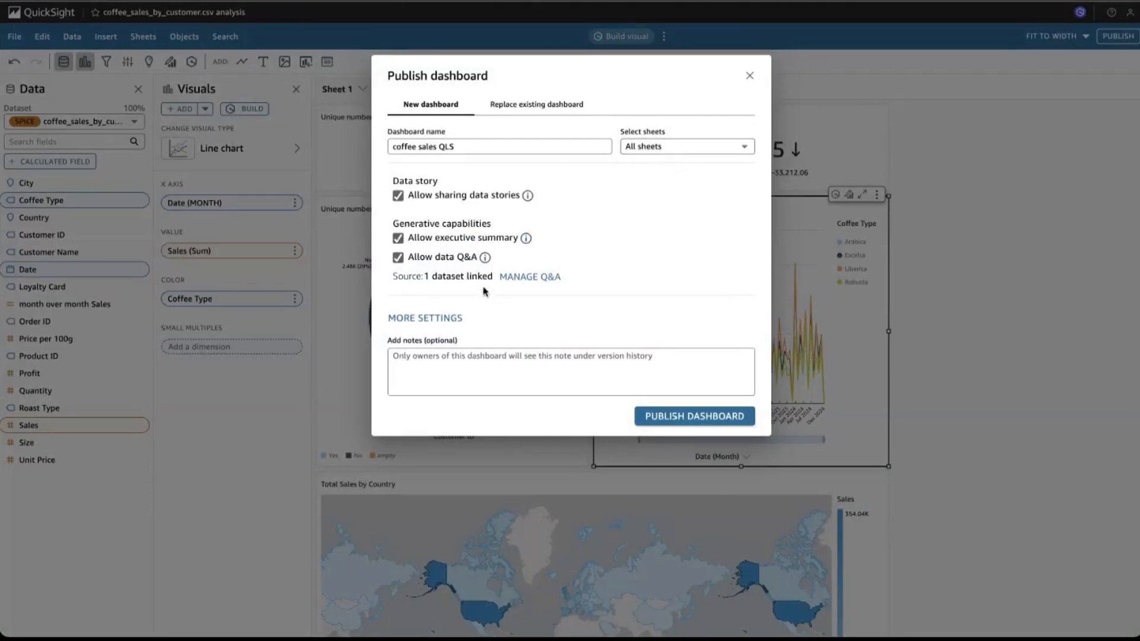
{"action": "left_click", "coordinate": [707, 419]}
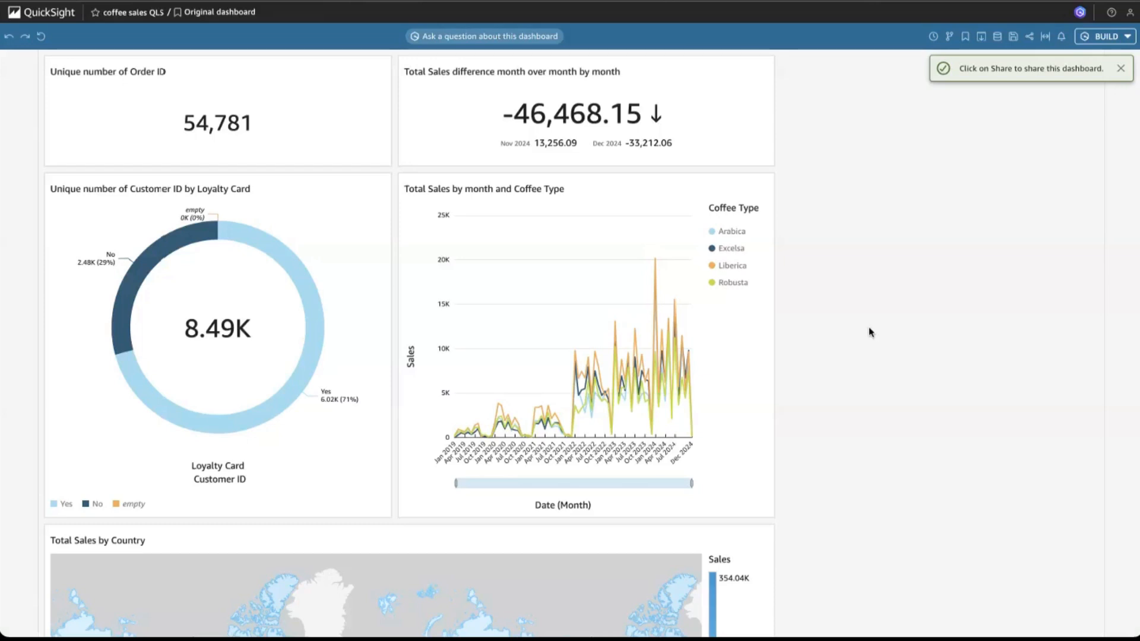
- Reopen the coffee_sales_by_customer.csv analysis and start a new calculated field named "coffee test"
{"action": "left_click", "coordinate": [57, 15]}
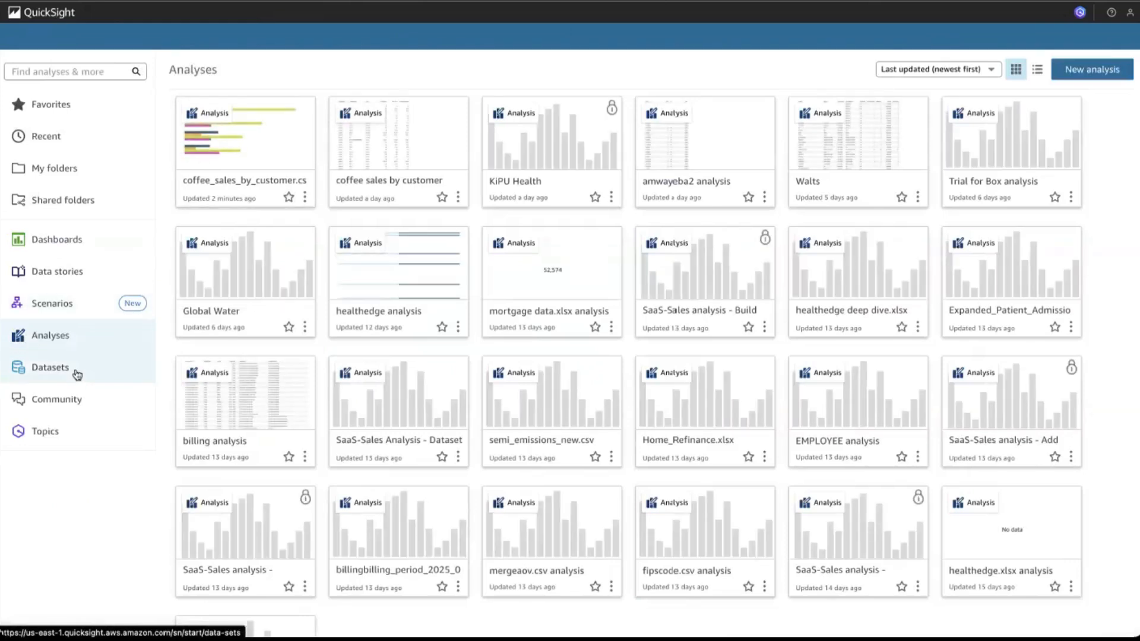
{"action": "left_click", "coordinate": [254, 181]}
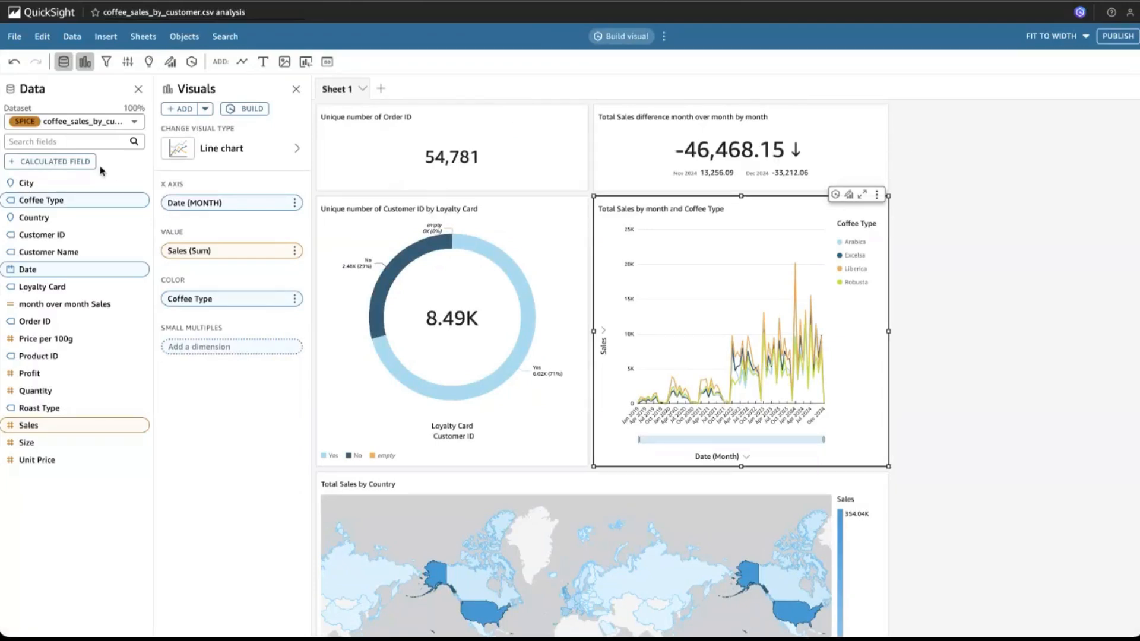
{"action": "left_click", "coordinate": [68, 161]}
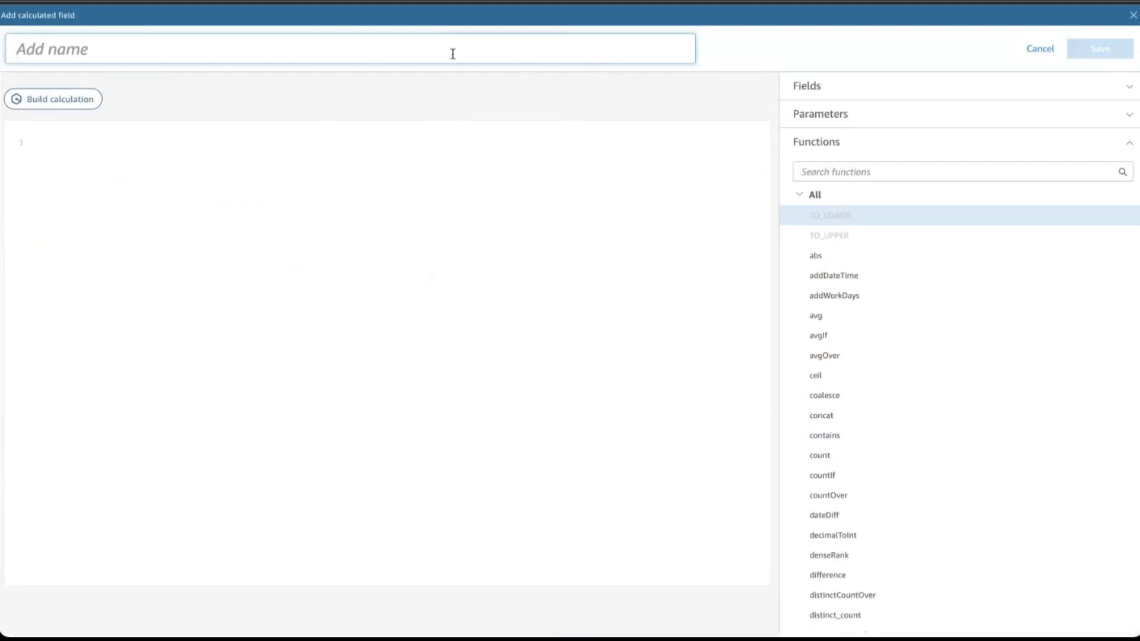
{"action": "type", "text": "coffee test"}
{"action": "key", "text": "Return"}
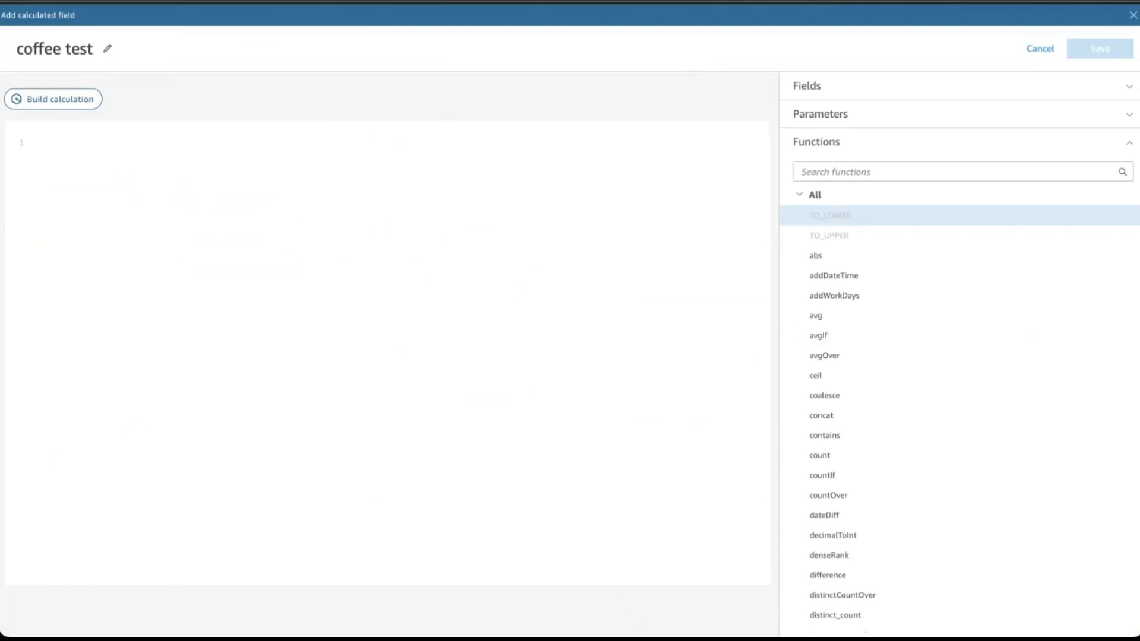
- Build the calculation from the prompt "number of customers who bought Arabica coffee", insert the generated countIf formula, and save the field
{"action": "left_click", "coordinate": [70, 101]}
{"action": "left_click", "coordinate": [78, 152]}
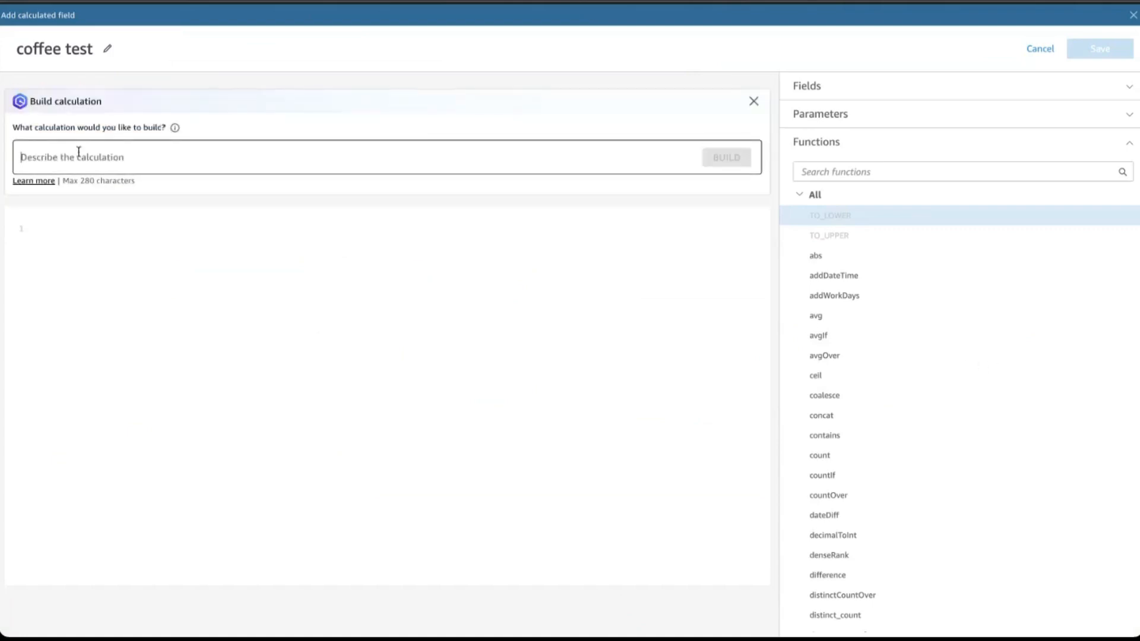
{"action": "type", "text": "number of customers who bought Arabica coffee"}
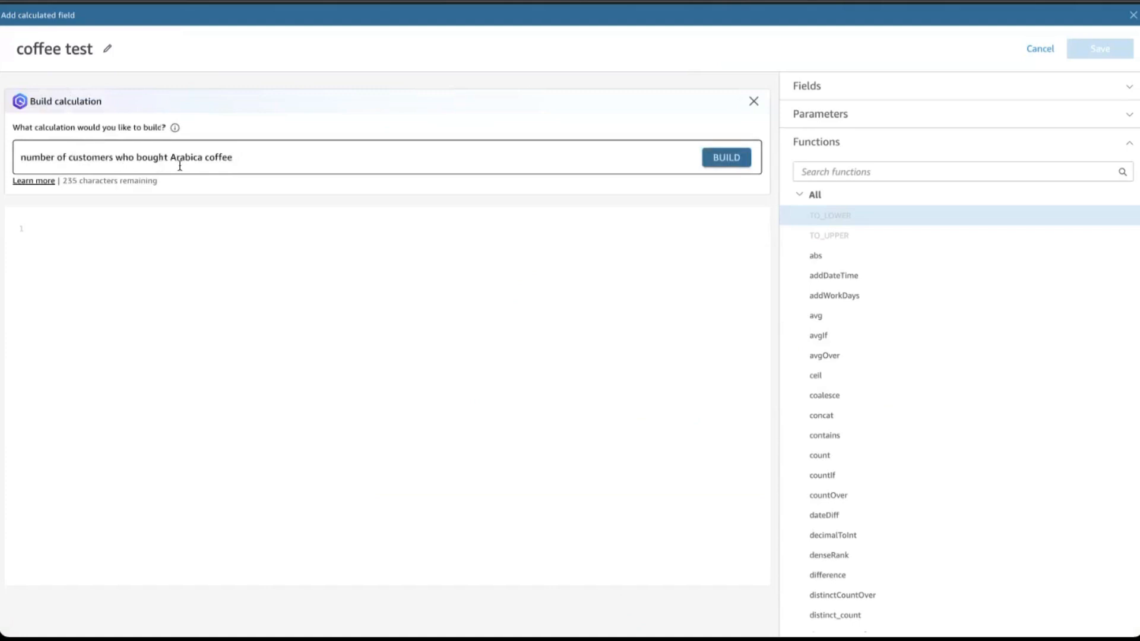
{"action": "left_click", "coordinate": [725, 164]}
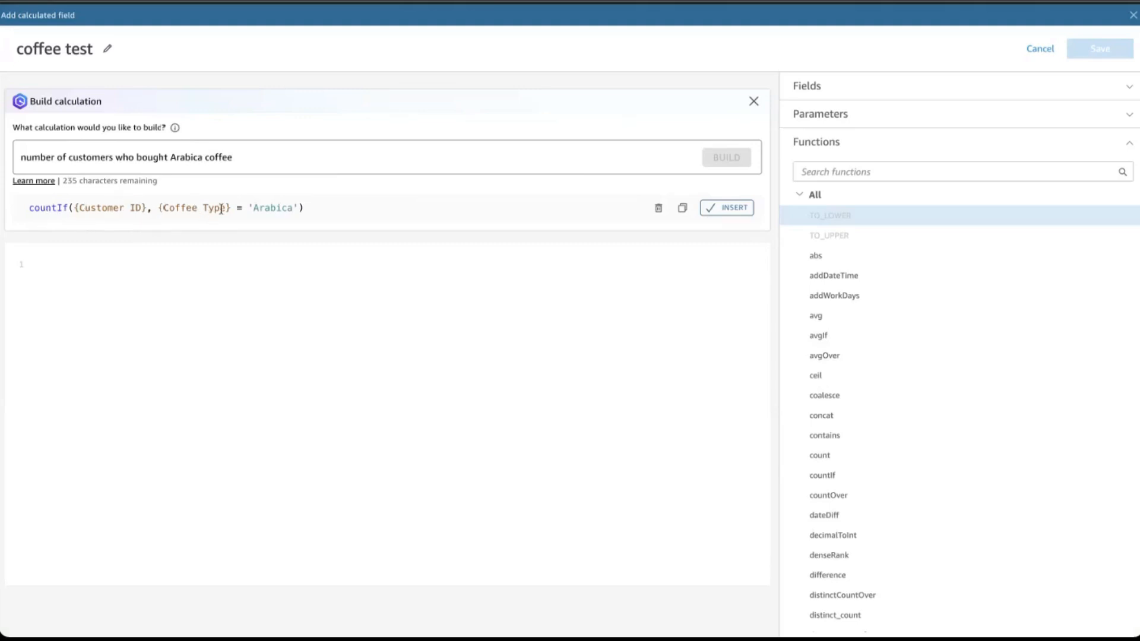
{"action": "left_click", "coordinate": [720, 209]}
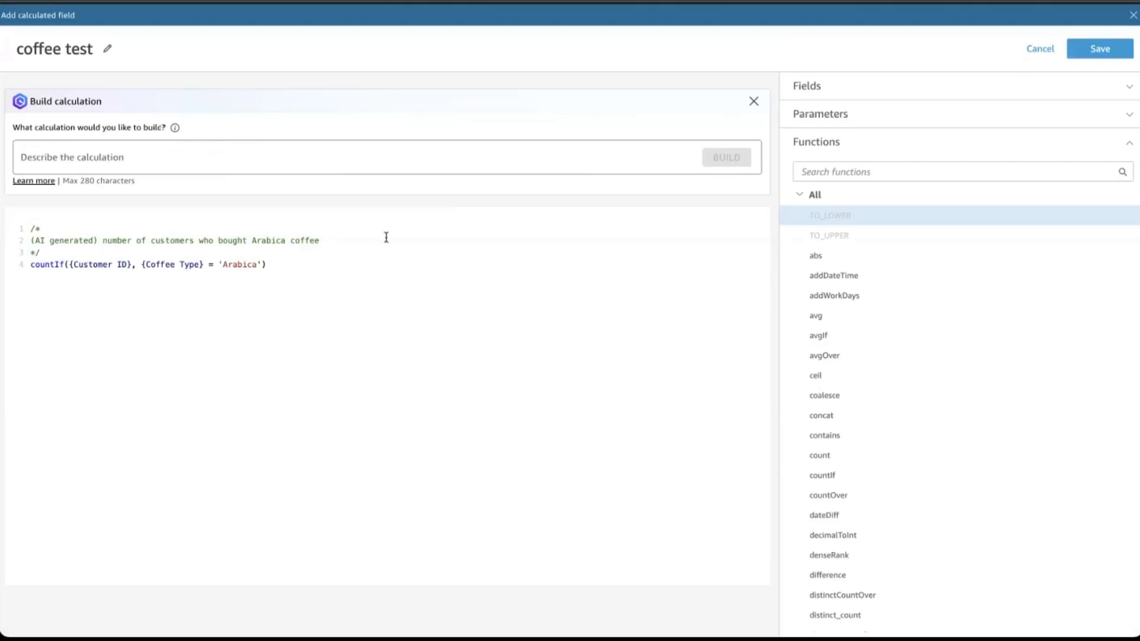
{"action": "left_click", "coordinate": [1095, 52]}
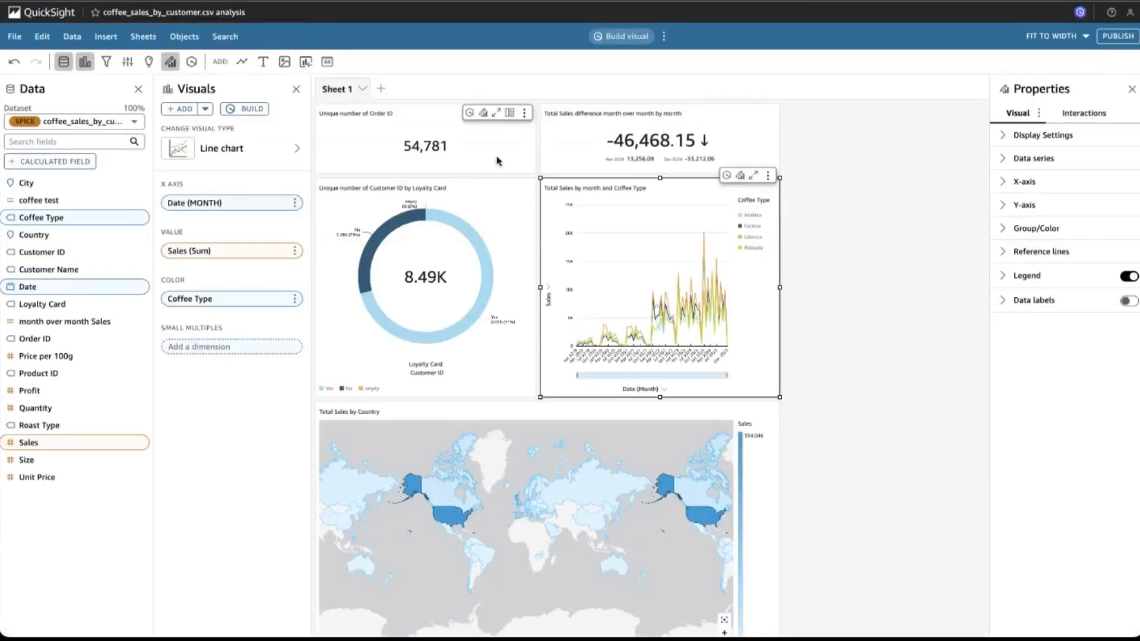
- Try coffee test as the value of the Total Sales by Coffee Type and Roast Type bar chart, and undo the change
{"action": "scroll", "coordinate": [410, 256], "scroll_direction": "down", "scroll_amount": 2}
{"action": "scroll", "coordinate": [410, 256], "scroll_direction": "down", "scroll_amount": 9}
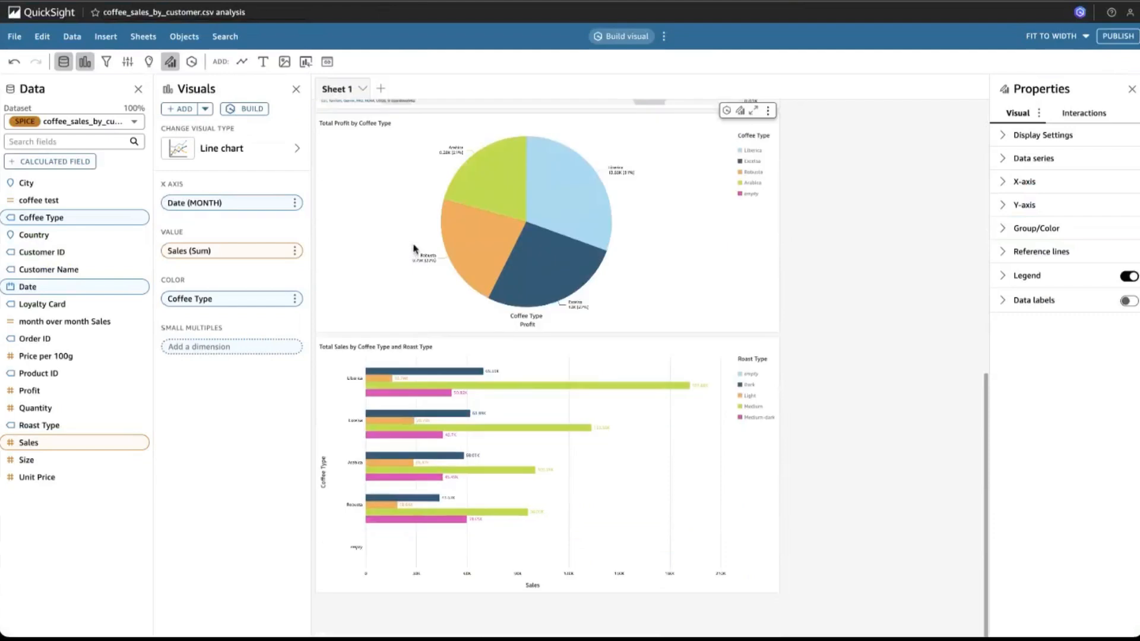
{"action": "left_click", "coordinate": [321, 372]}
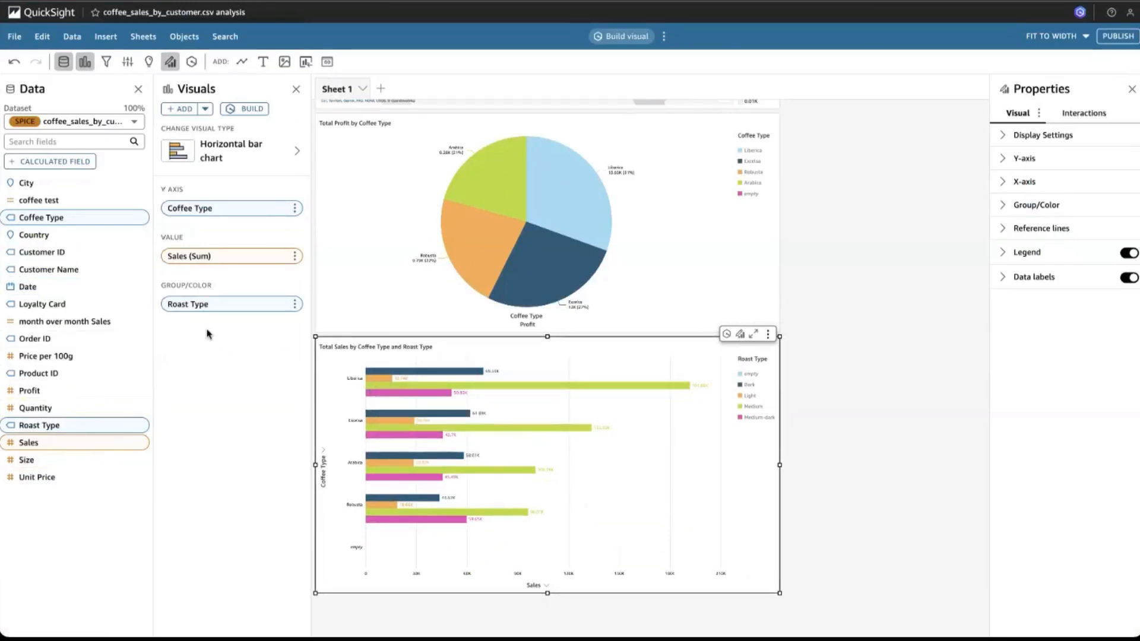
{"action": "left_click", "coordinate": [73, 204]}
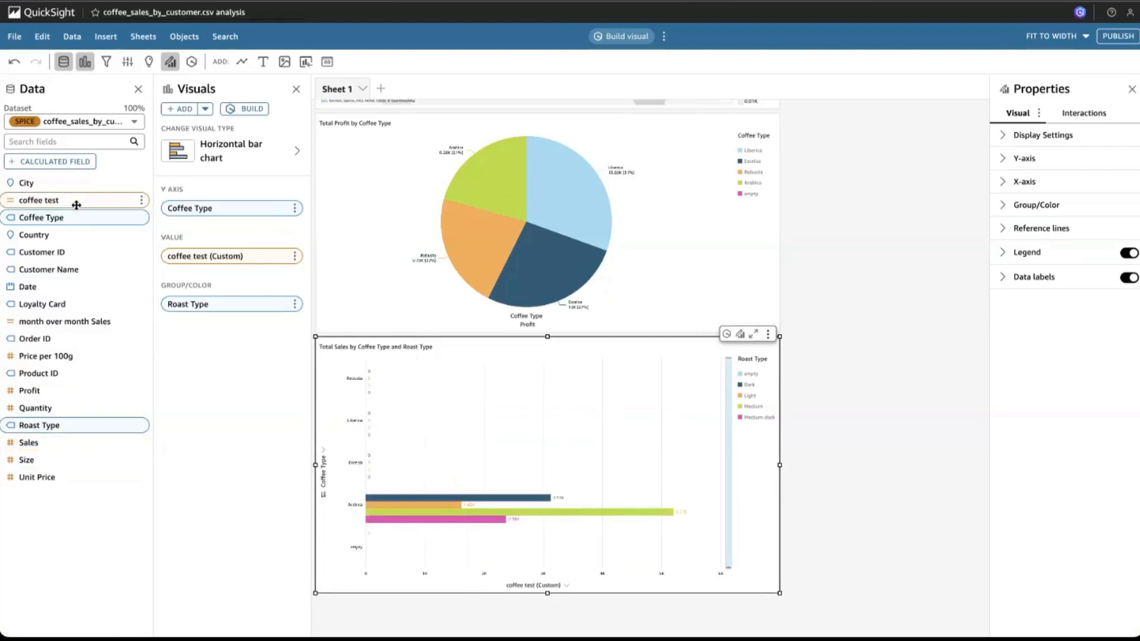
{"action": "mouse_move", "coordinate": [453, 489]}
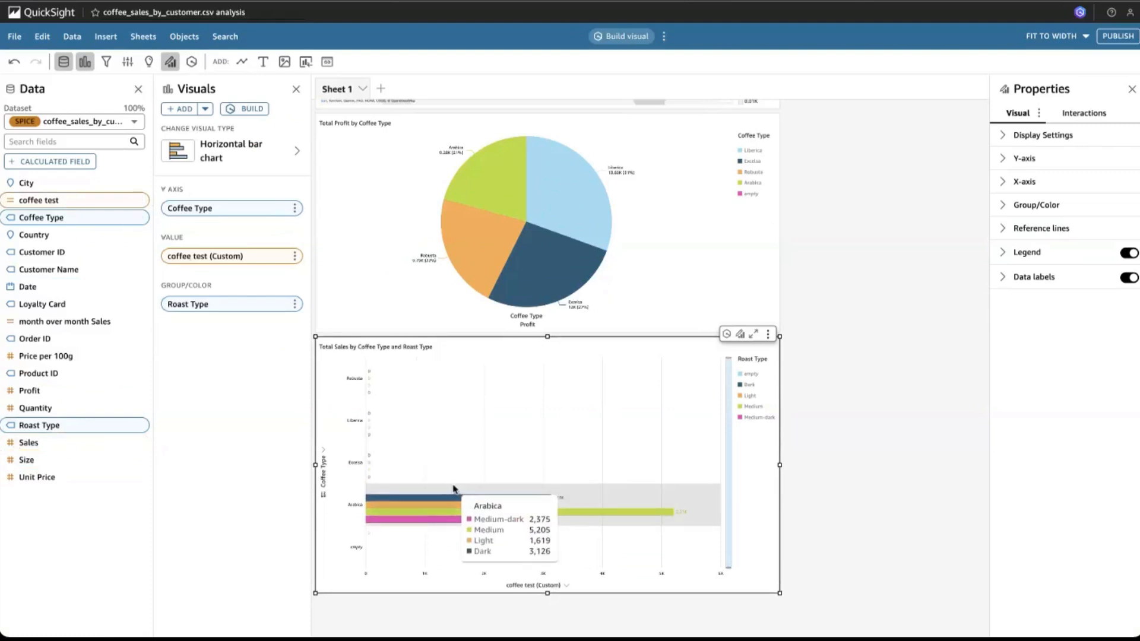
{"action": "left_click", "coordinate": [14, 62]}
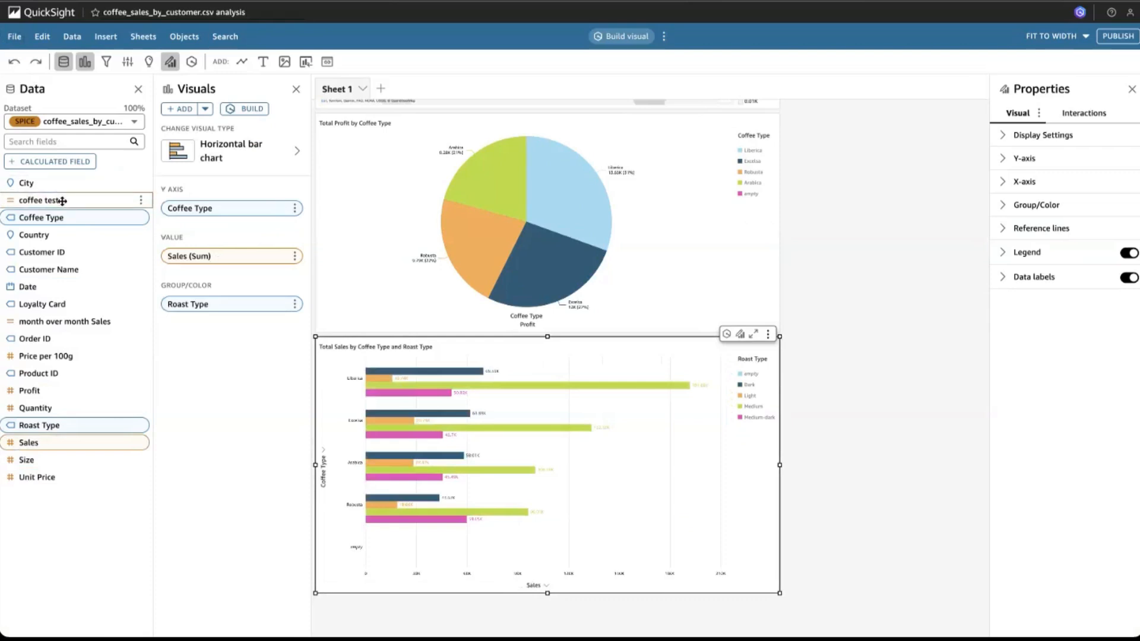
{"action": "left_click_drag", "start_coordinate": [61, 201], "coordinate": [107, 273]}
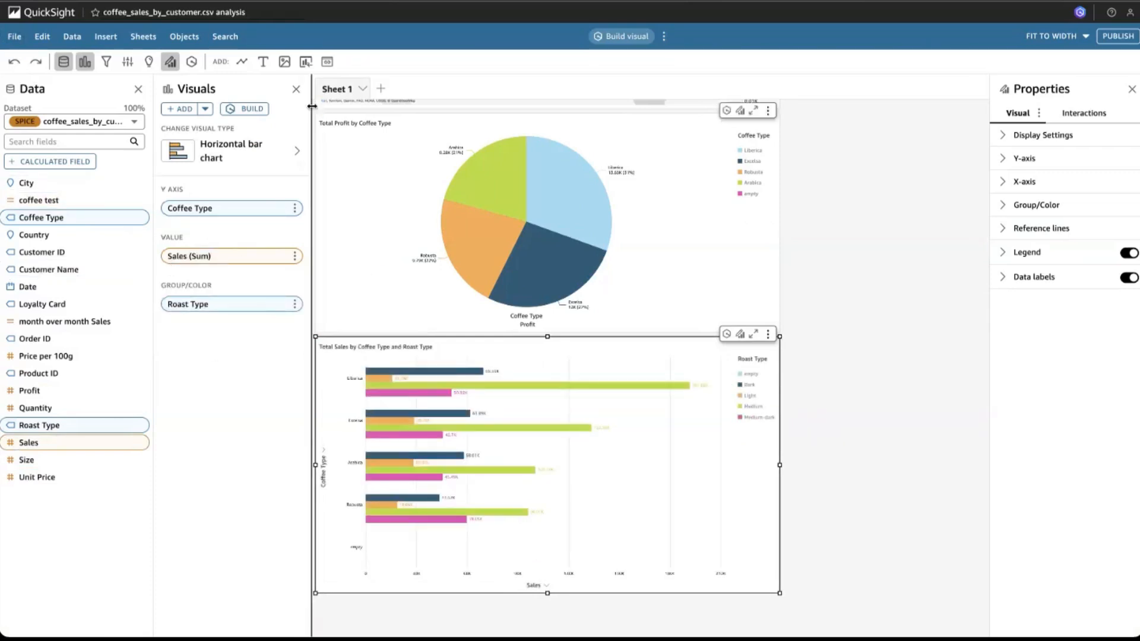
- Publish all sheets over the existing "coffee sales QLS" dashboard with data Q&A allowed
{"action": "left_click", "coordinate": [1119, 37]}
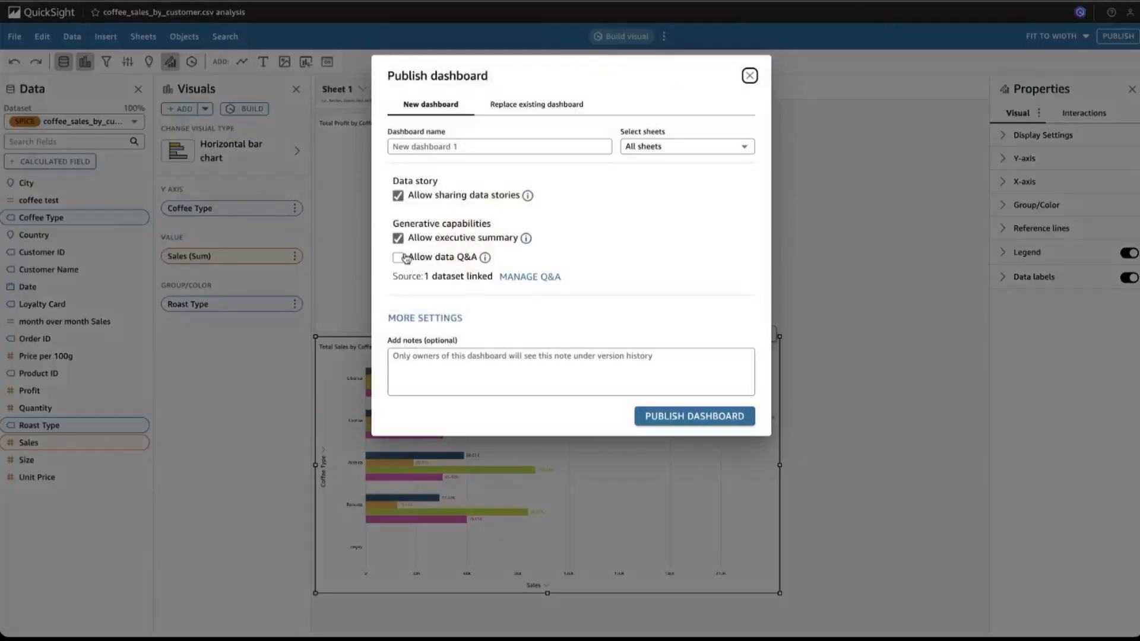
{"action": "left_click", "coordinate": [396, 260]}
{"action": "left_click", "coordinate": [676, 417]}
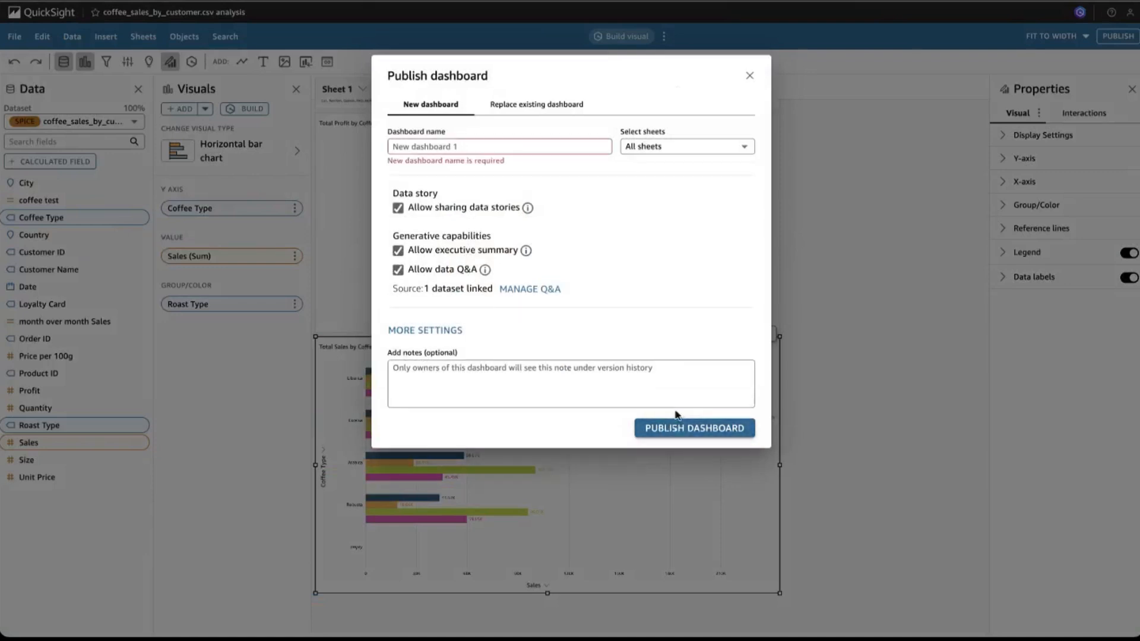
{"action": "left_click", "coordinate": [524, 116]}
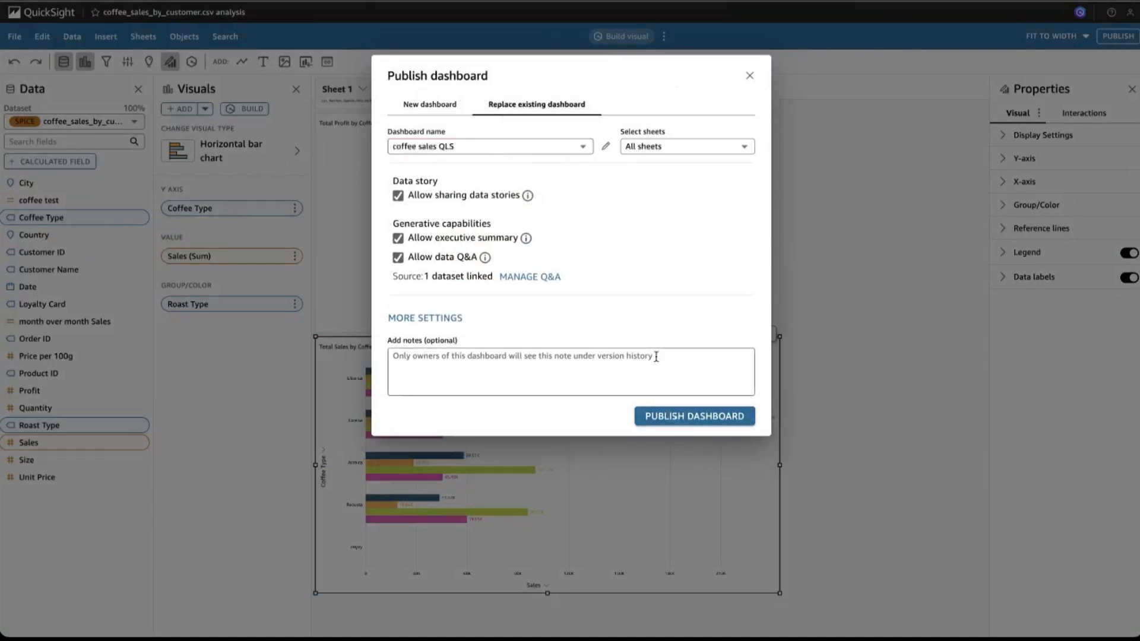
{"action": "left_click", "coordinate": [701, 418]}
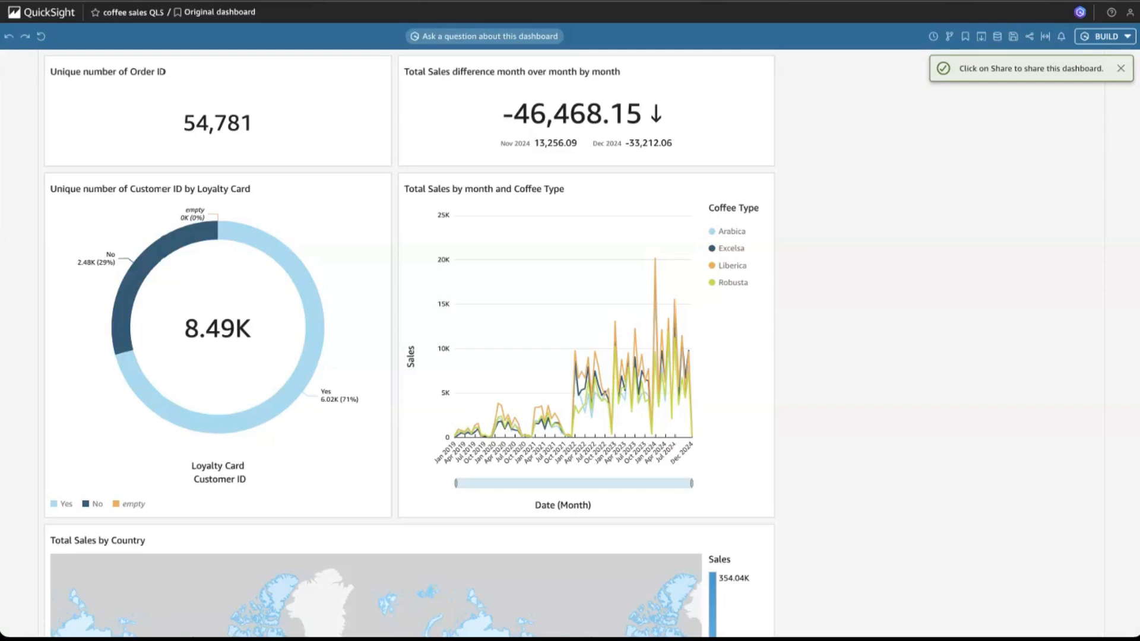
- Ask the published dashboard the question "top 10 customers who have purchased dark roast"
{"action": "left_click", "coordinate": [508, 37]}
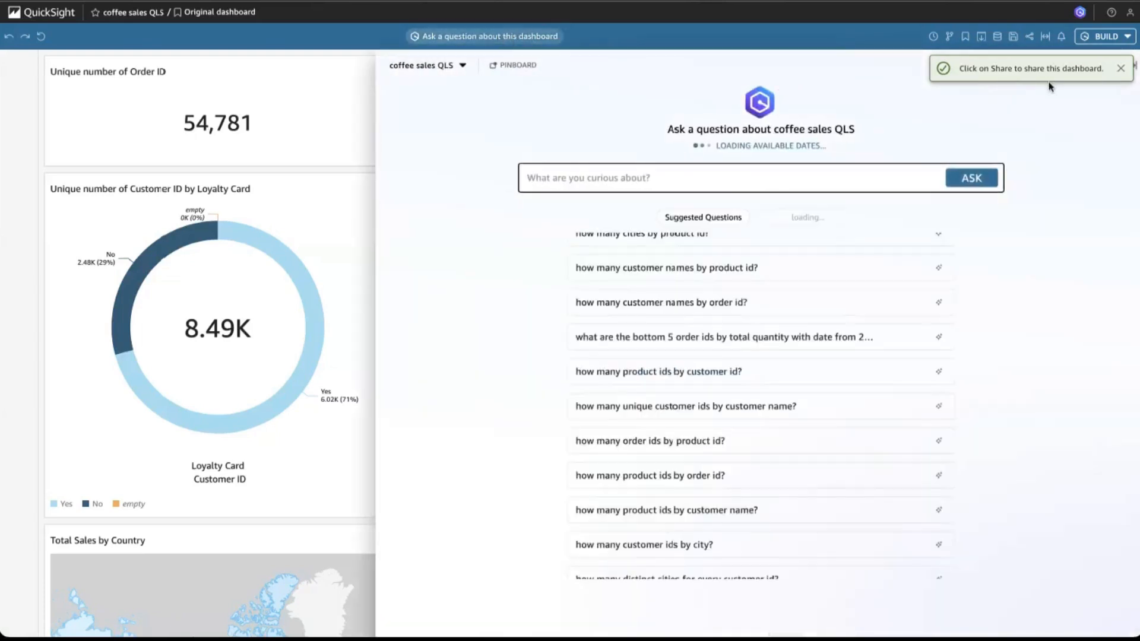
{"action": "left_click", "coordinate": [1127, 68]}
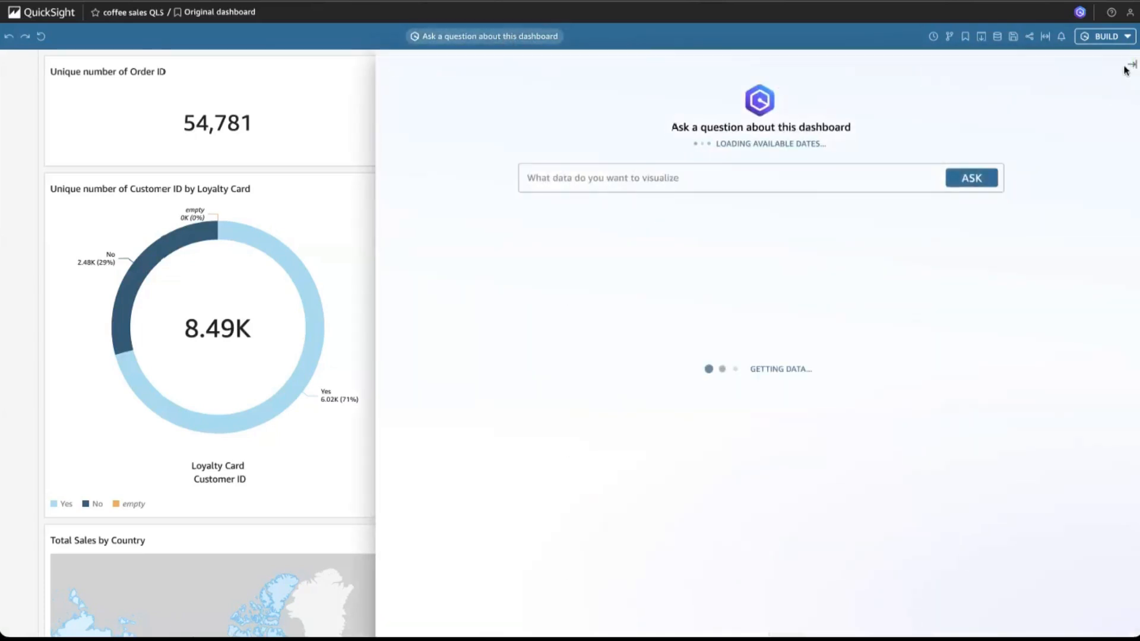
{"action": "left_click", "coordinate": [615, 172]}
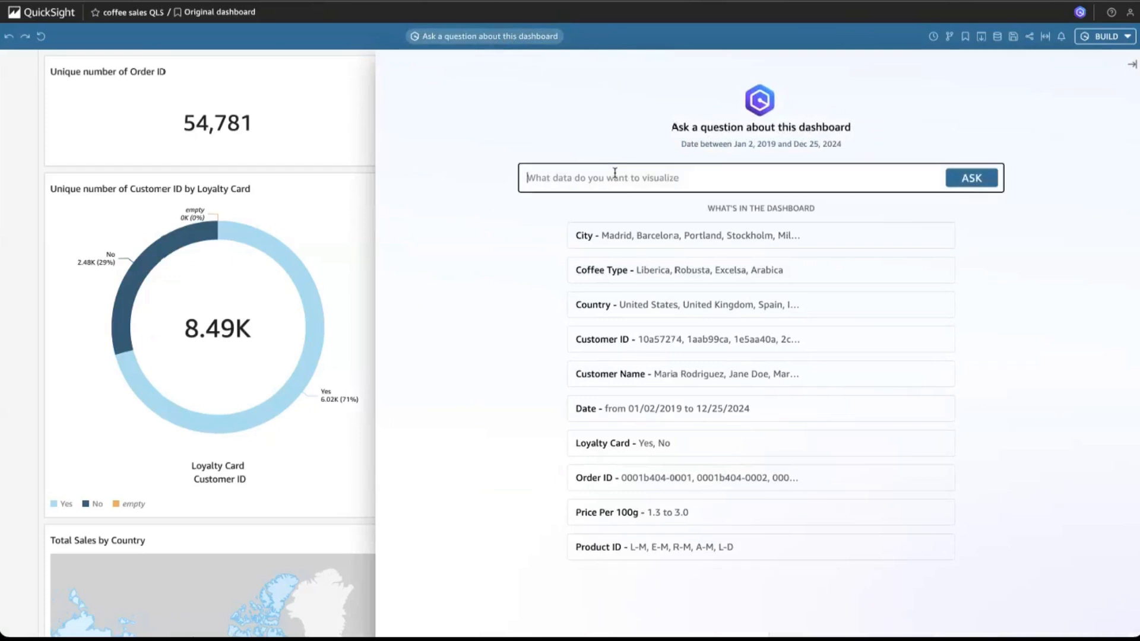
{"action": "type", "text": "top 10 customers who have purchased dark roast"}
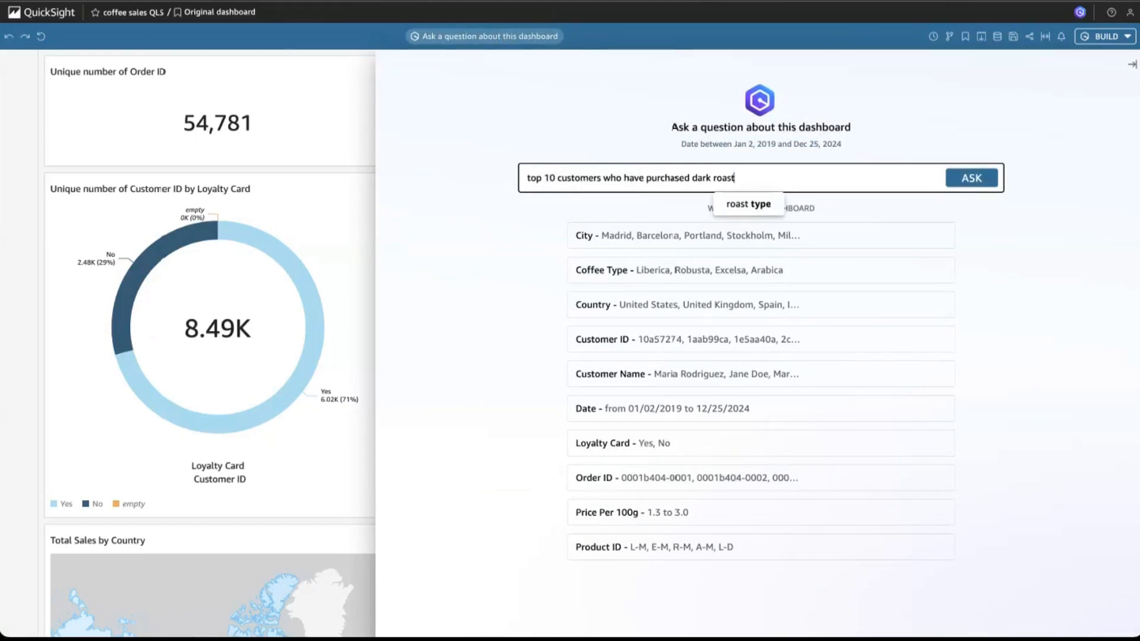
{"action": "left_click", "coordinate": [983, 181]}
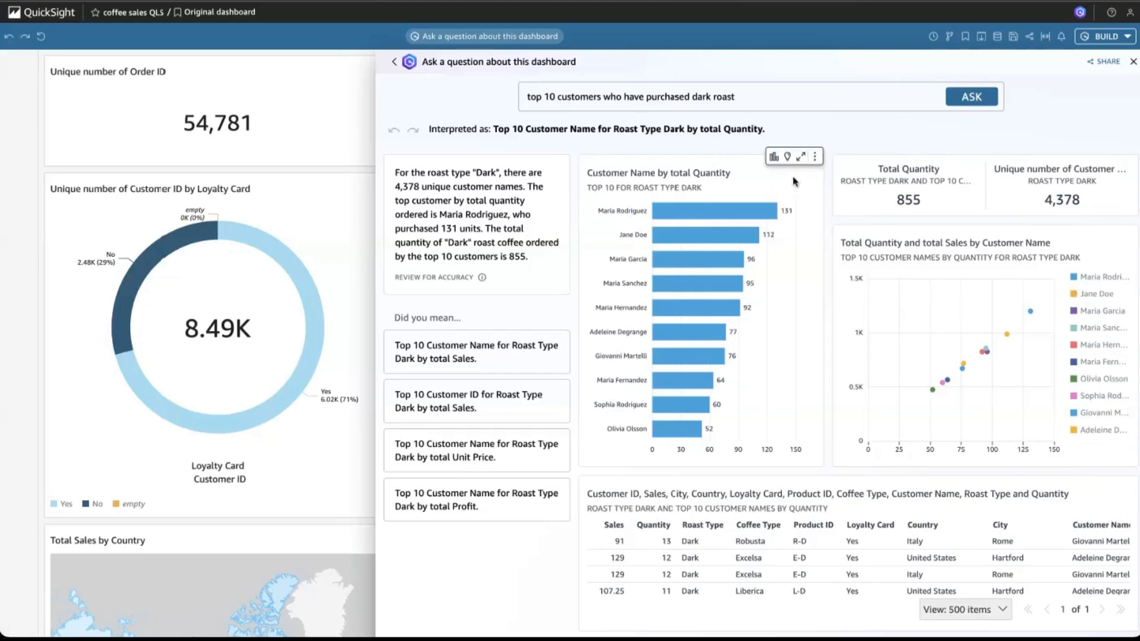
- Change the answer's Customer Name by total Quantity bar chart to a pie chart
{"action": "mouse_move", "coordinate": [803, 204]}
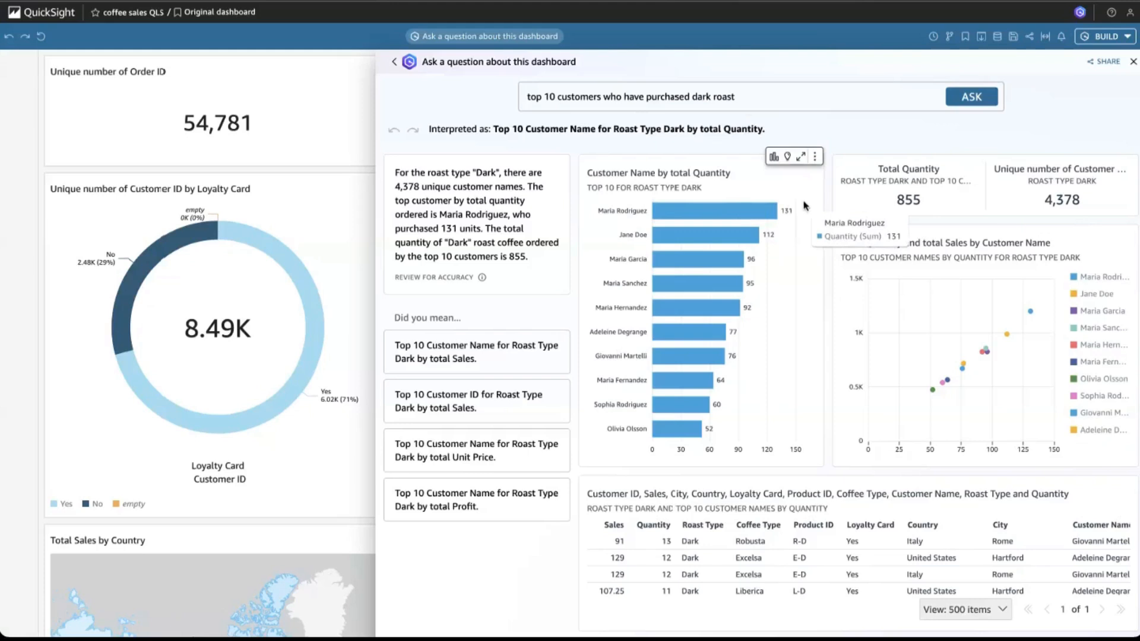
{"action": "left_click", "coordinate": [775, 158]}
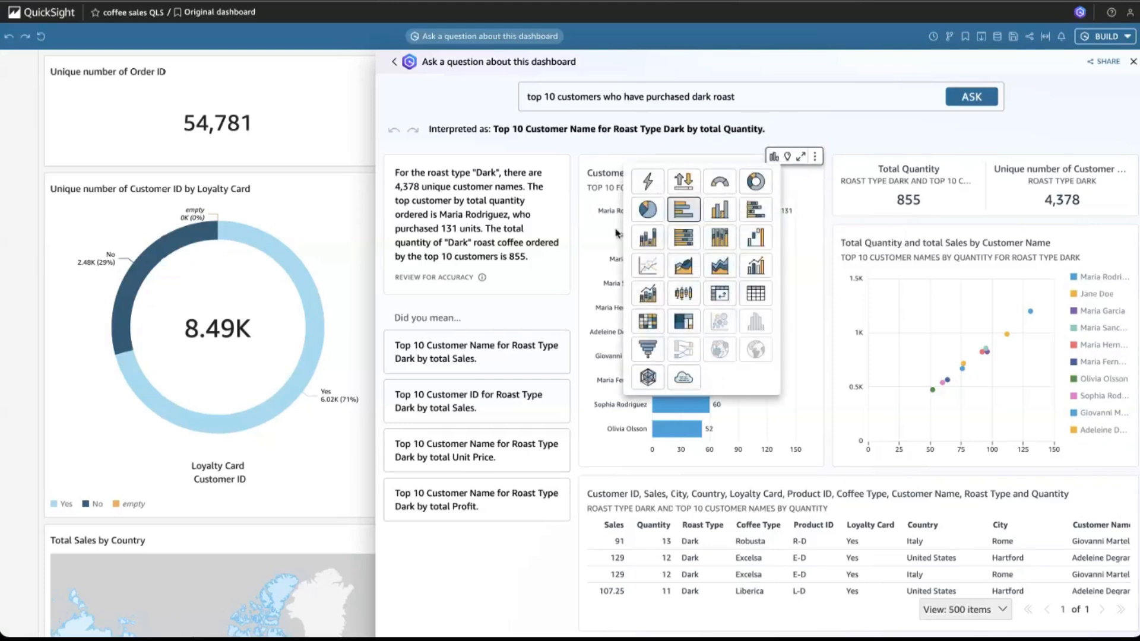
{"action": "left_click", "coordinate": [648, 213]}
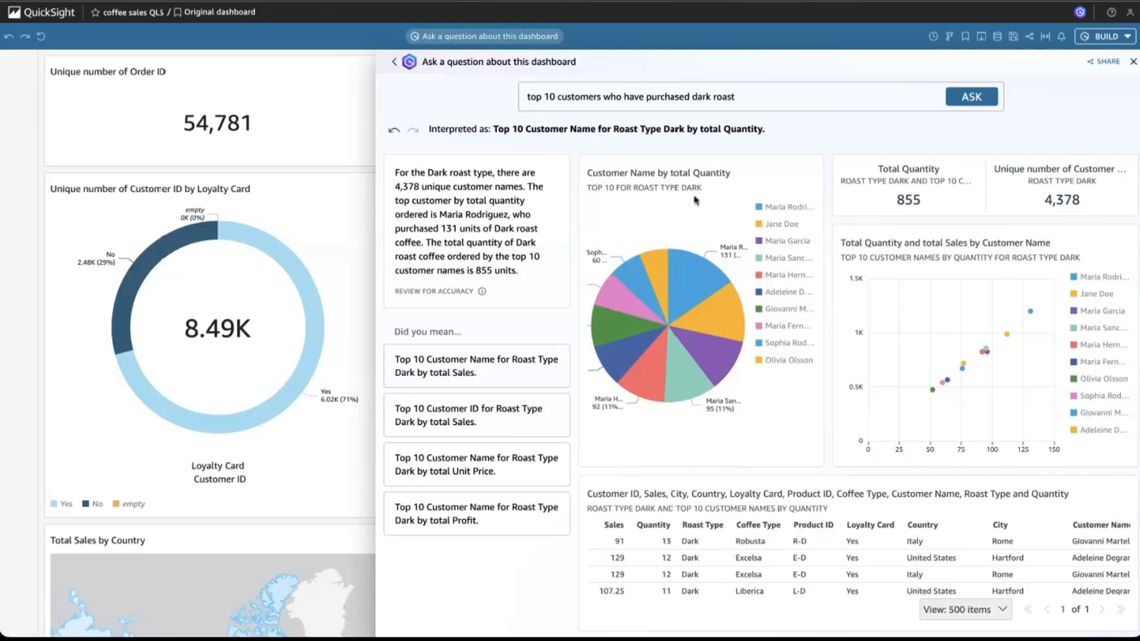
- Replace the dashboard question with "bottom 3 products" and ask it
{"action": "left_click_drag", "start_coordinate": [751, 90], "coordinate": [529, 90]}
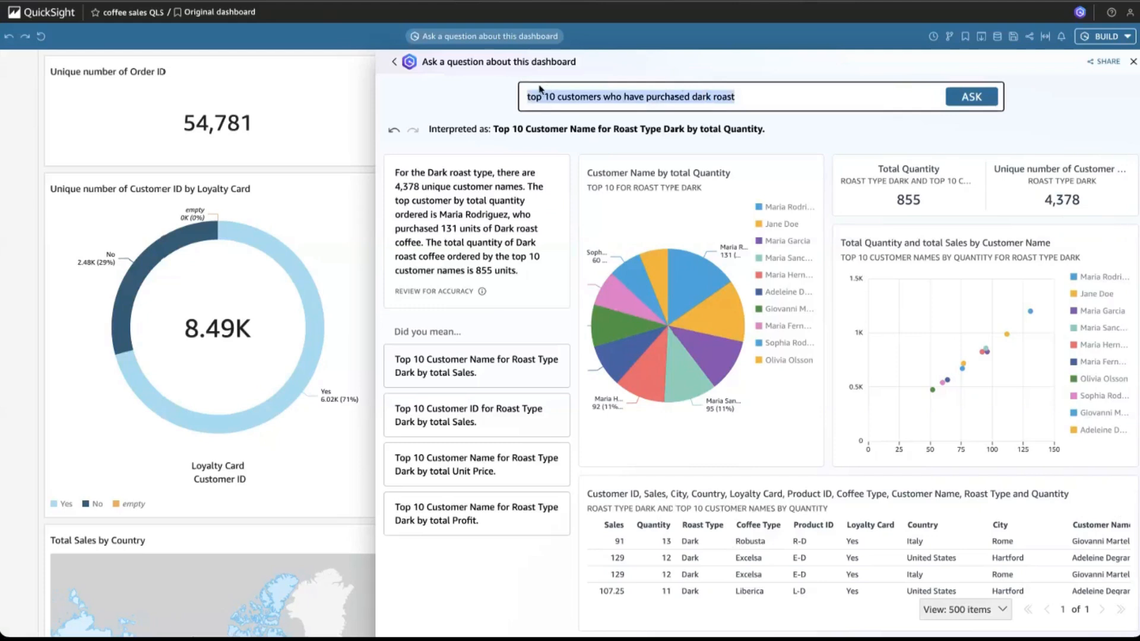
{"action": "type", "text": "bottom 3 products"}
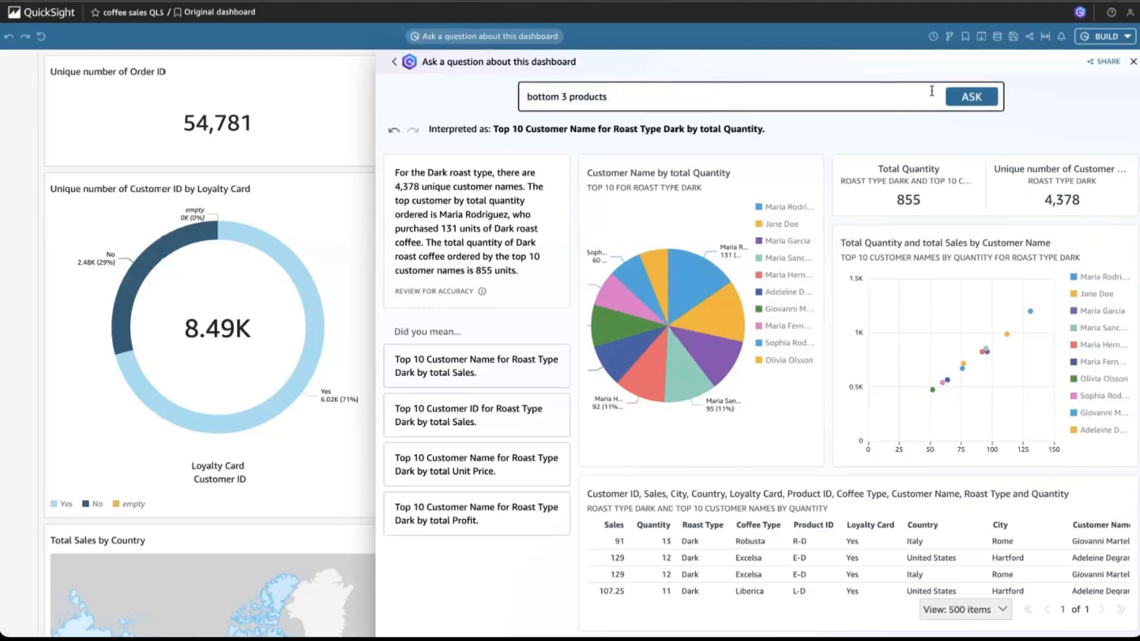
{"action": "left_click", "coordinate": [962, 98]}
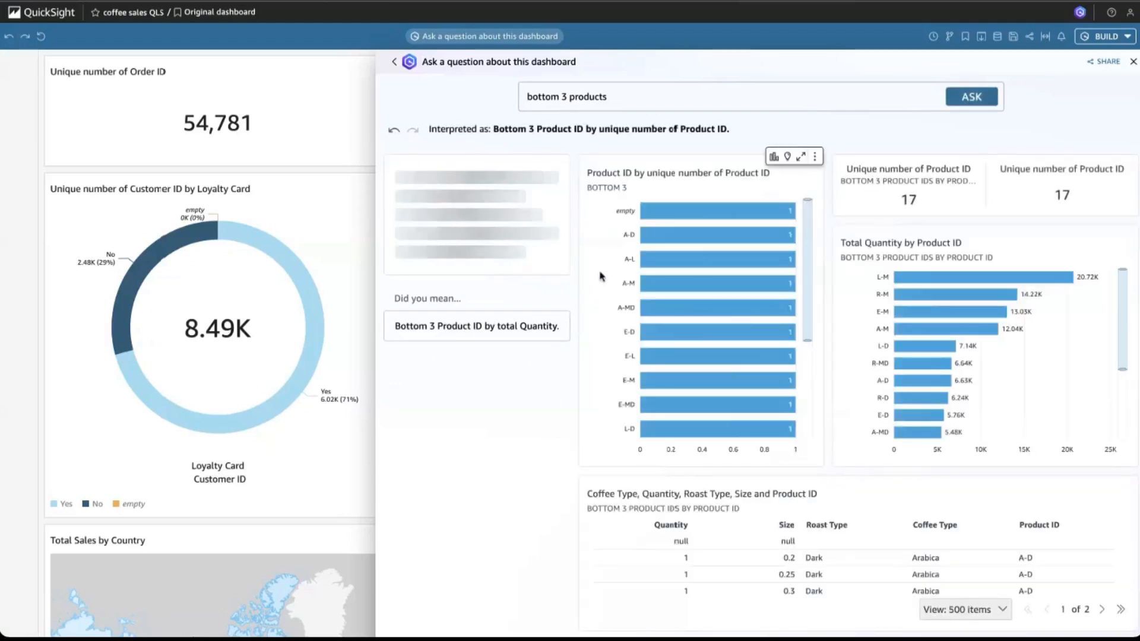
- Review the Total Quantity by Product ID chart down to its lowest products and view the explanation for the answer's detail table
{"action": "mouse_move", "coordinate": [746, 254]}
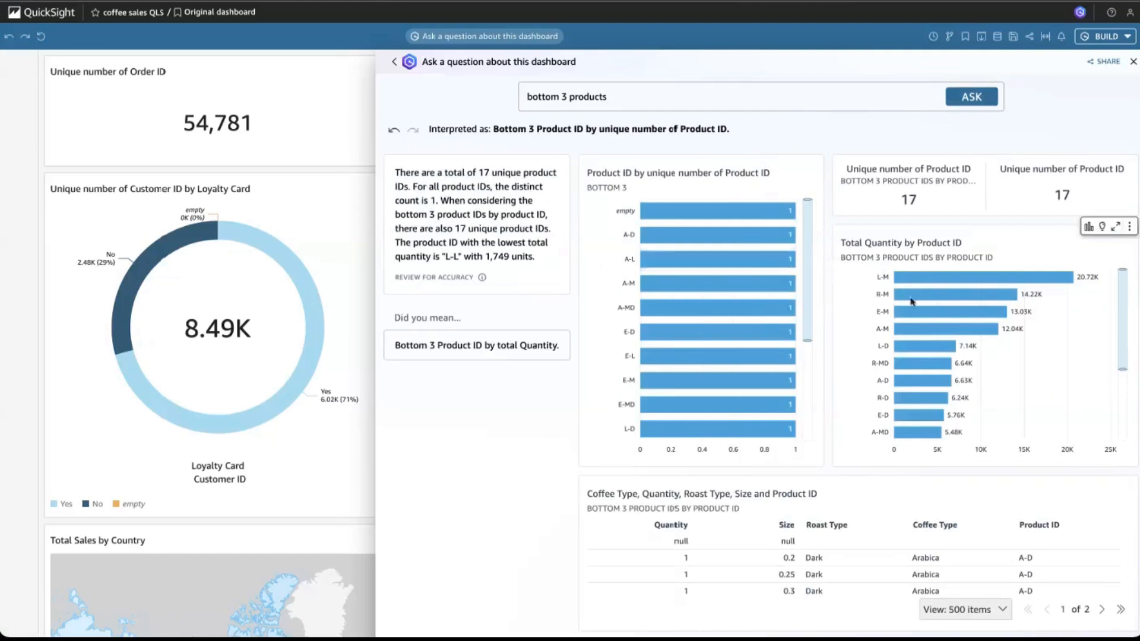
{"action": "mouse_move", "coordinate": [954, 305]}
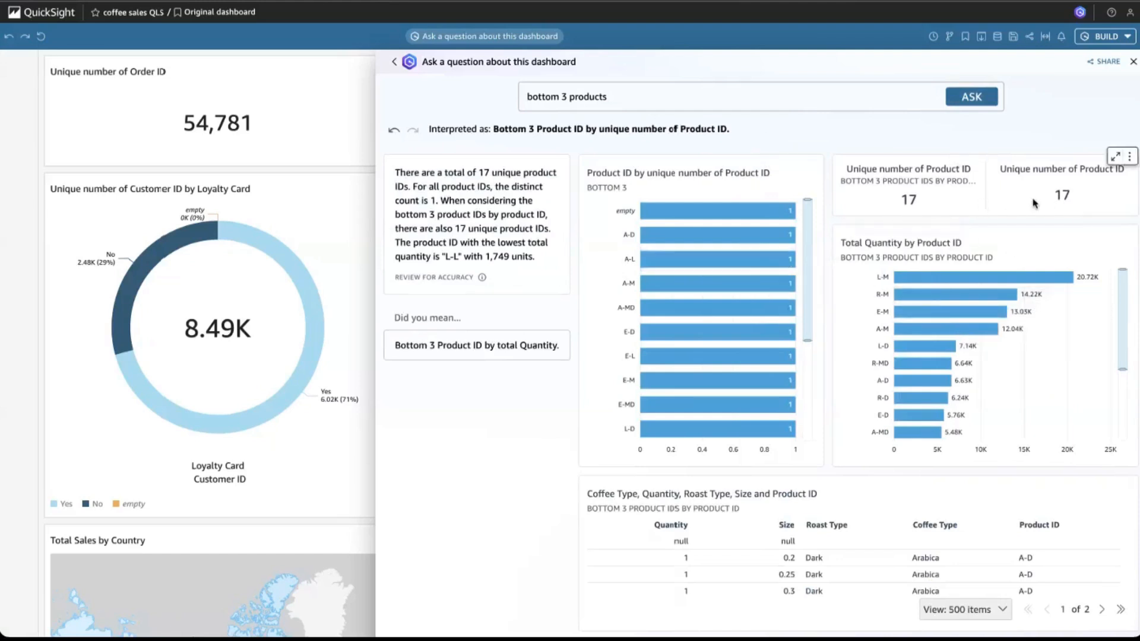
{"action": "scroll", "coordinate": [972, 279], "scroll_direction": "down", "scroll_amount": 1}
{"action": "scroll", "coordinate": [973, 279], "scroll_direction": "down", "scroll_amount": 5}
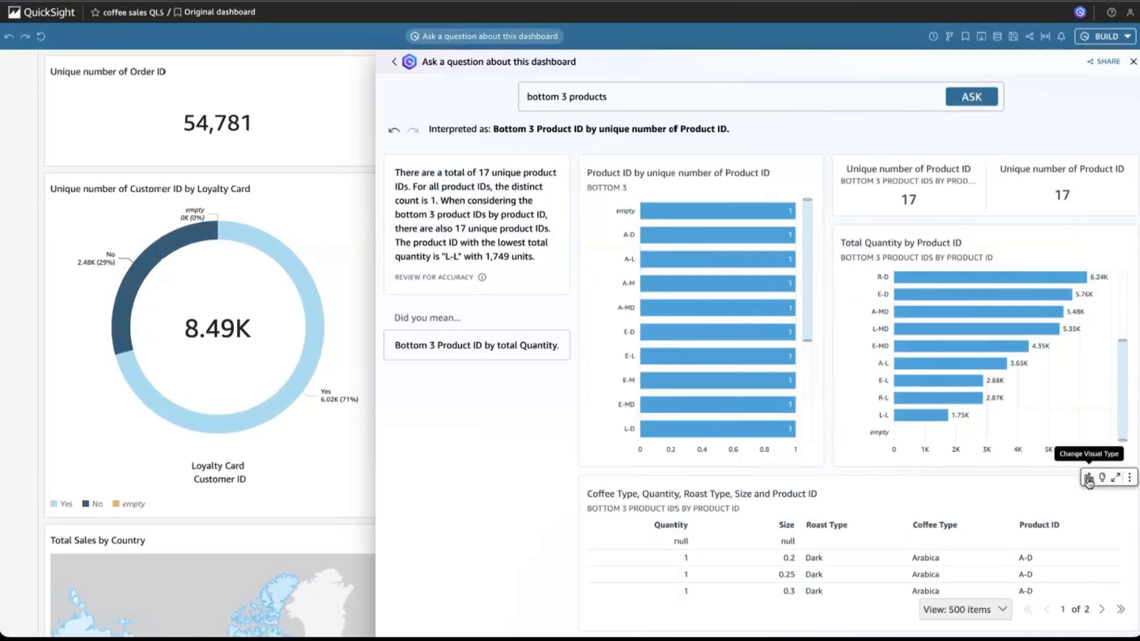
{"action": "left_click", "coordinate": [1129, 477]}
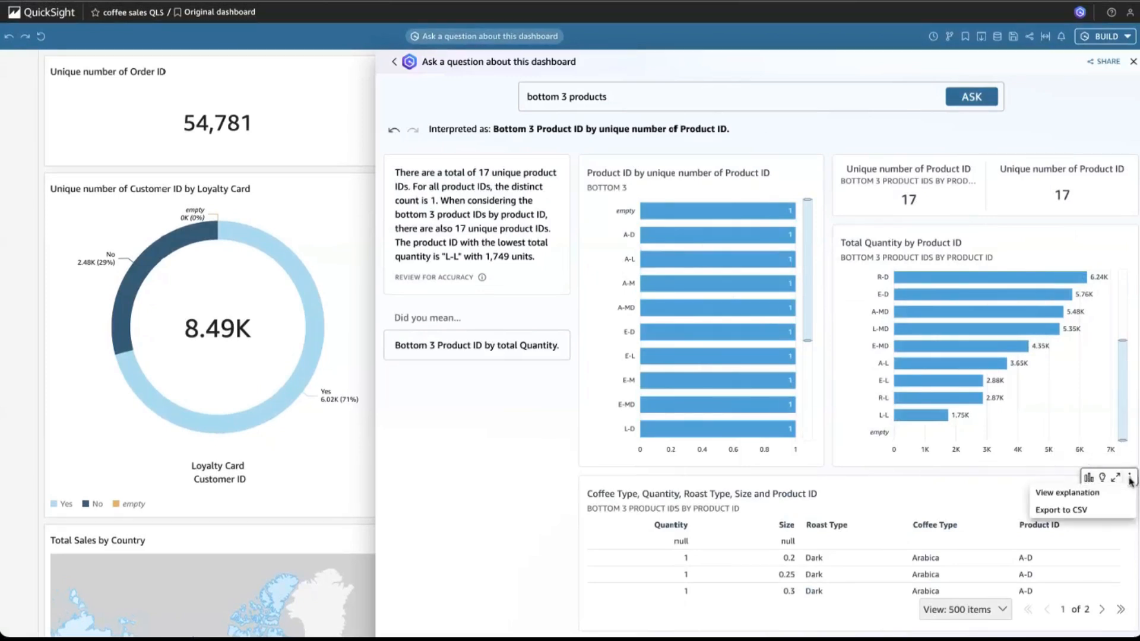
{"action": "left_click", "coordinate": [1085, 497]}
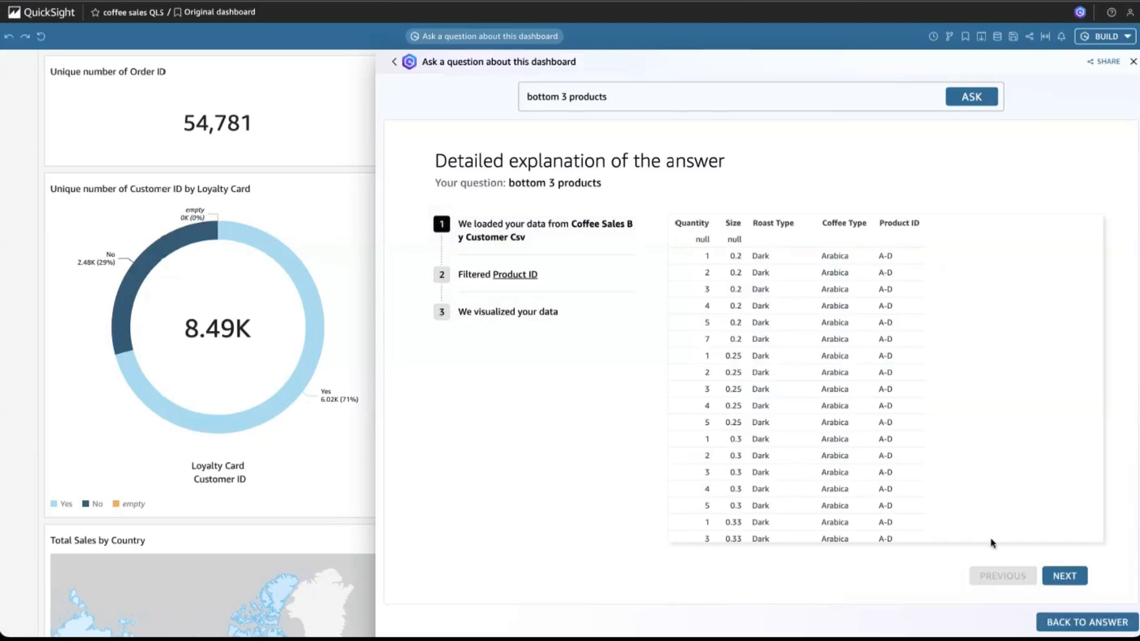
- Return from the detailed explanation to the answer and close the dashboard's question pane
{"action": "left_click", "coordinate": [1084, 632]}
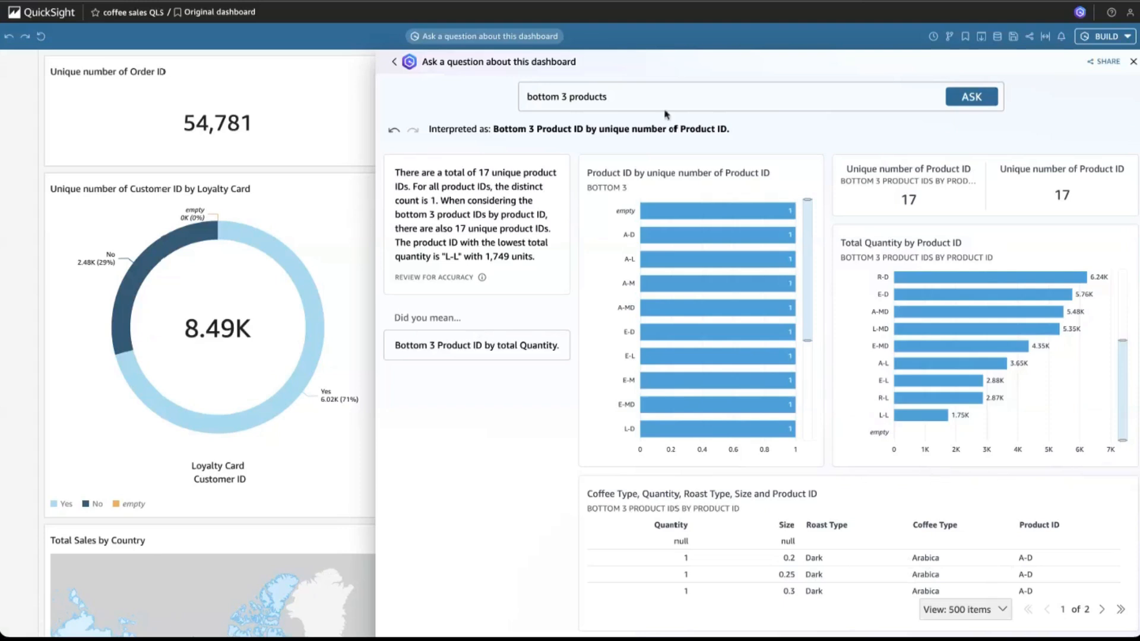
{"action": "left_click", "coordinate": [394, 61]}
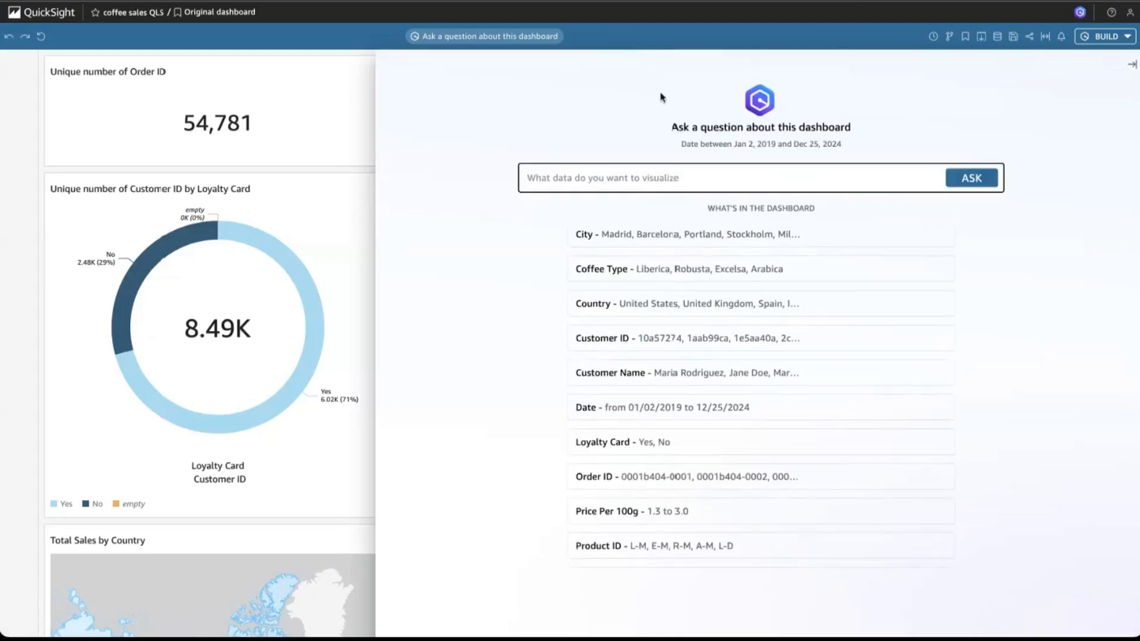
{"action": "left_click", "coordinate": [1132, 63]}
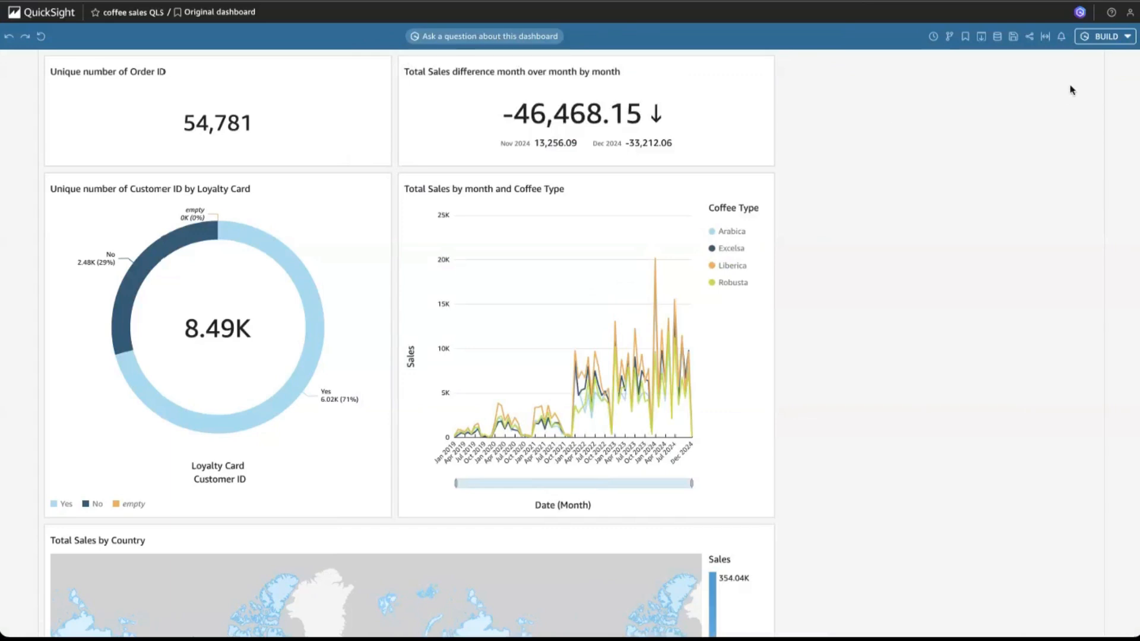
- Generate an executive summary of the coffee sales dashboard
{"action": "left_click", "coordinate": [1114, 40]}
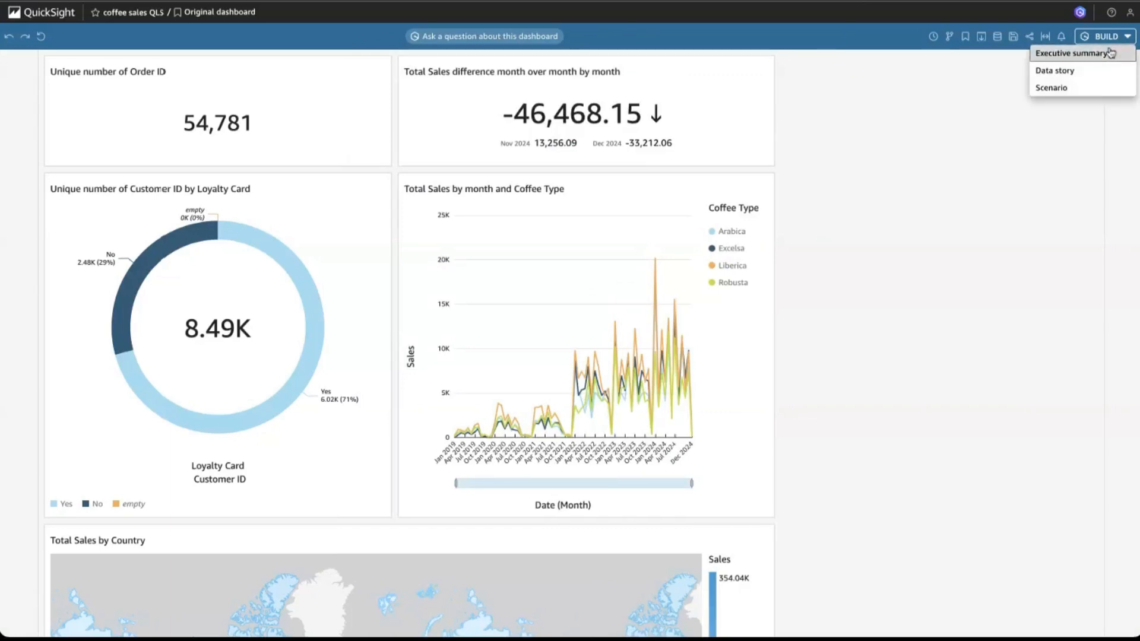
{"action": "left_click", "coordinate": [1099, 55]}
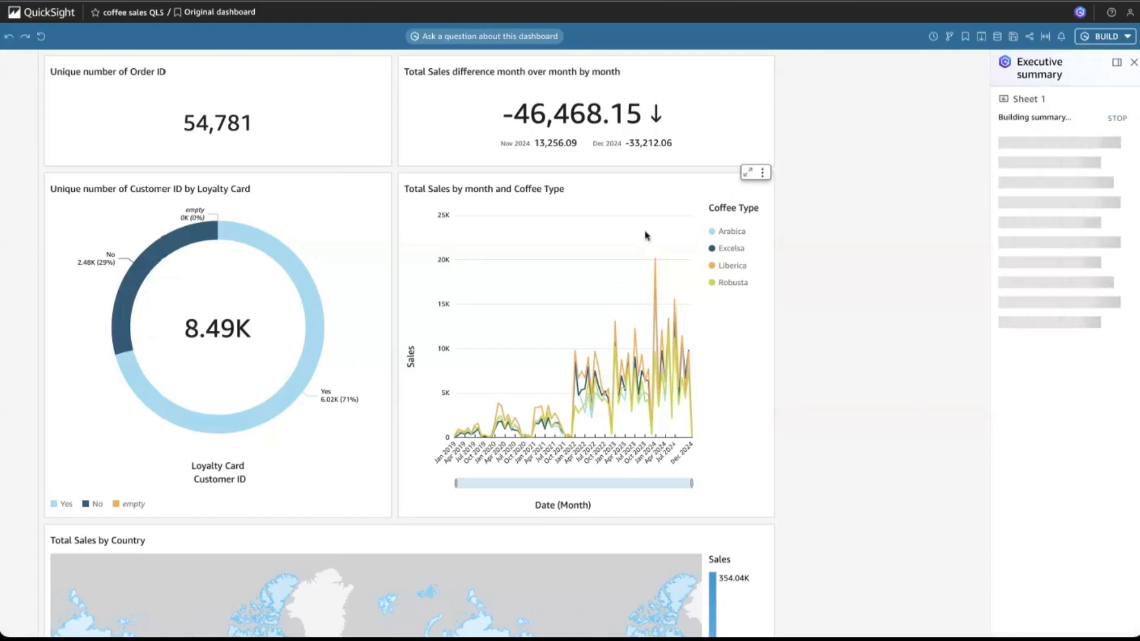
{"action": "mouse_move", "coordinate": [683, 258]}
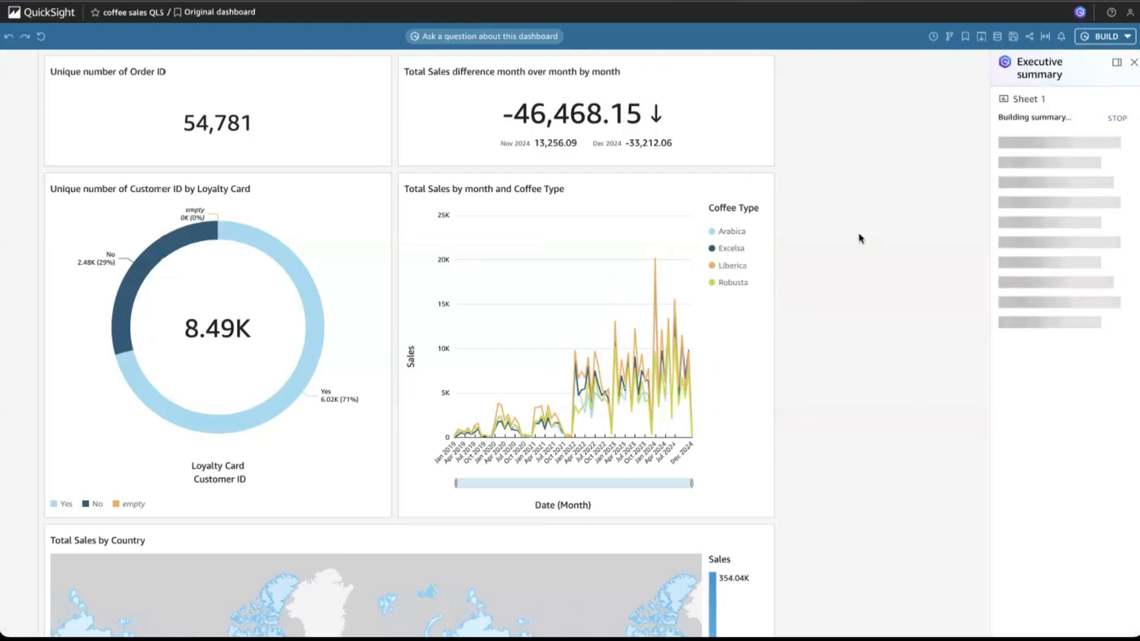
{"action": "scroll", "coordinate": [791, 204], "scroll_direction": "down", "scroll_amount": 1}
{"action": "scroll", "coordinate": [792, 205], "scroll_direction": "down", "scroll_amount": 3}
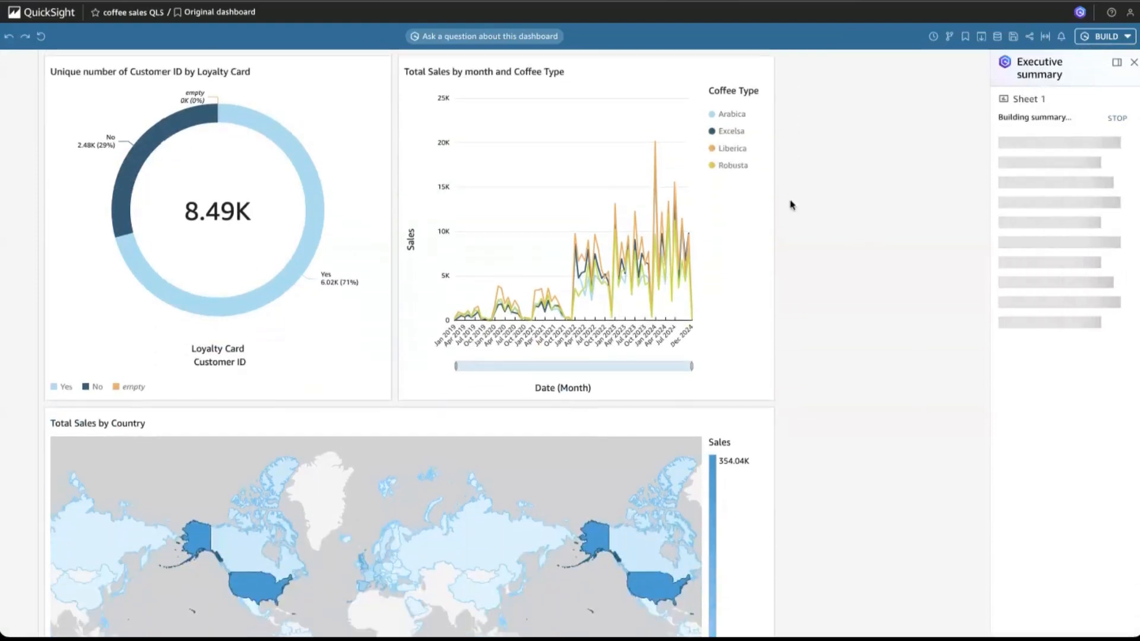
{"action": "scroll", "coordinate": [791, 204], "scroll_direction": "up", "scroll_amount": 2}
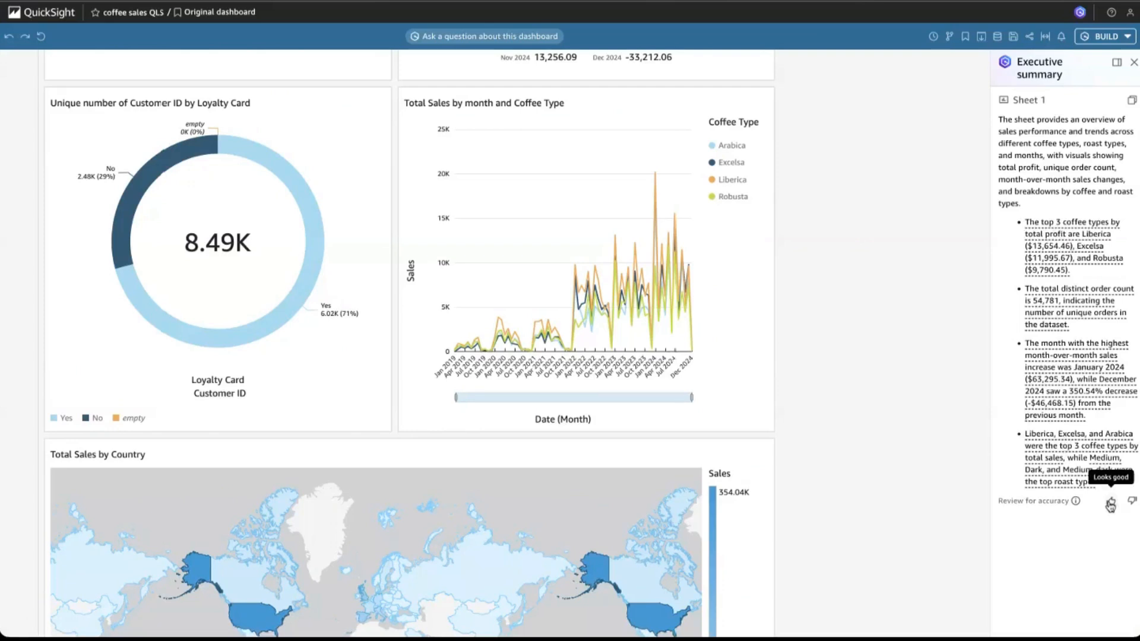
- Rate the executive summary as good, submit the feedback without a comment, and close the summary
{"action": "left_click", "coordinate": [1110, 504]}
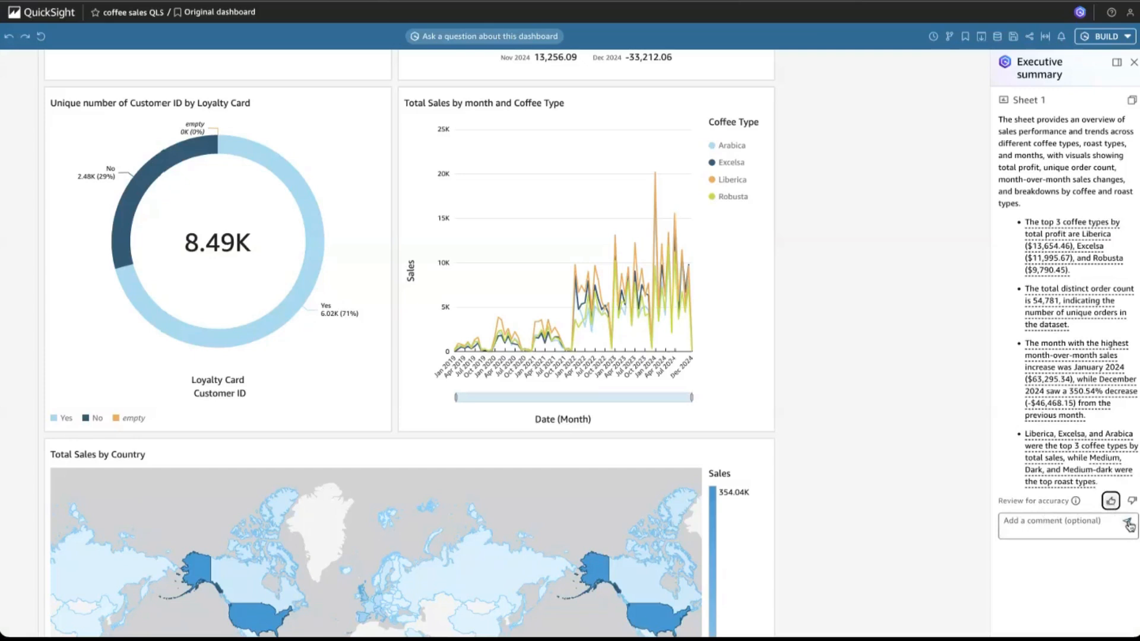
{"action": "left_click", "coordinate": [1128, 523]}
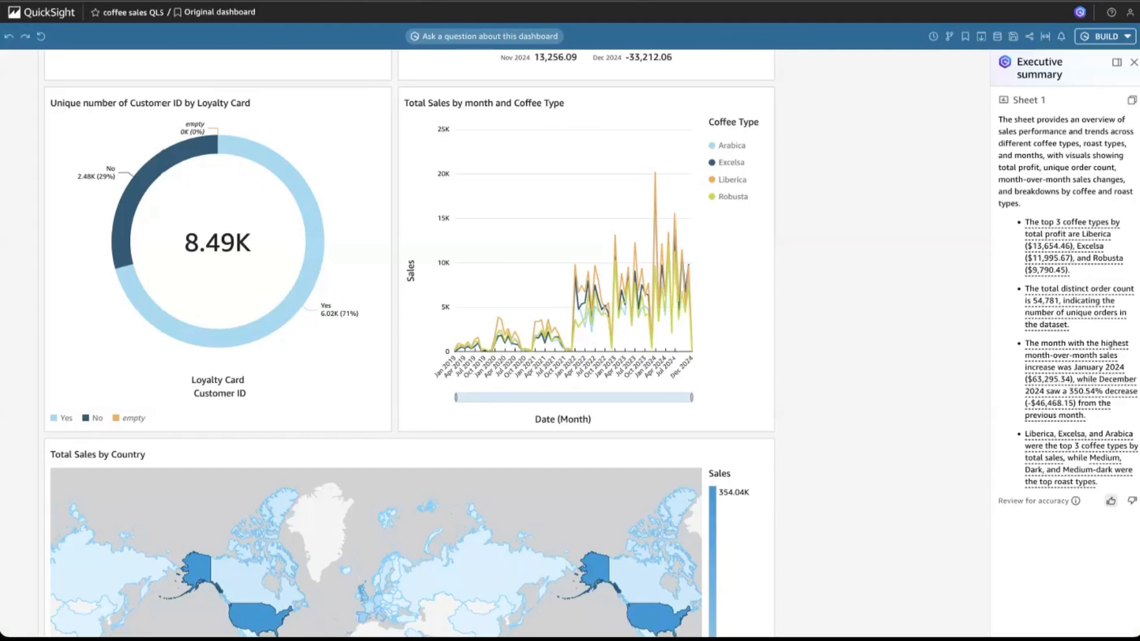
{"action": "left_click", "coordinate": [1134, 62]}
- Start a data story and select the Order ID count, month-over-month sales difference, and Total Sales by month and Coffee Type visuals
{"action": "left_click", "coordinate": [1122, 42]}
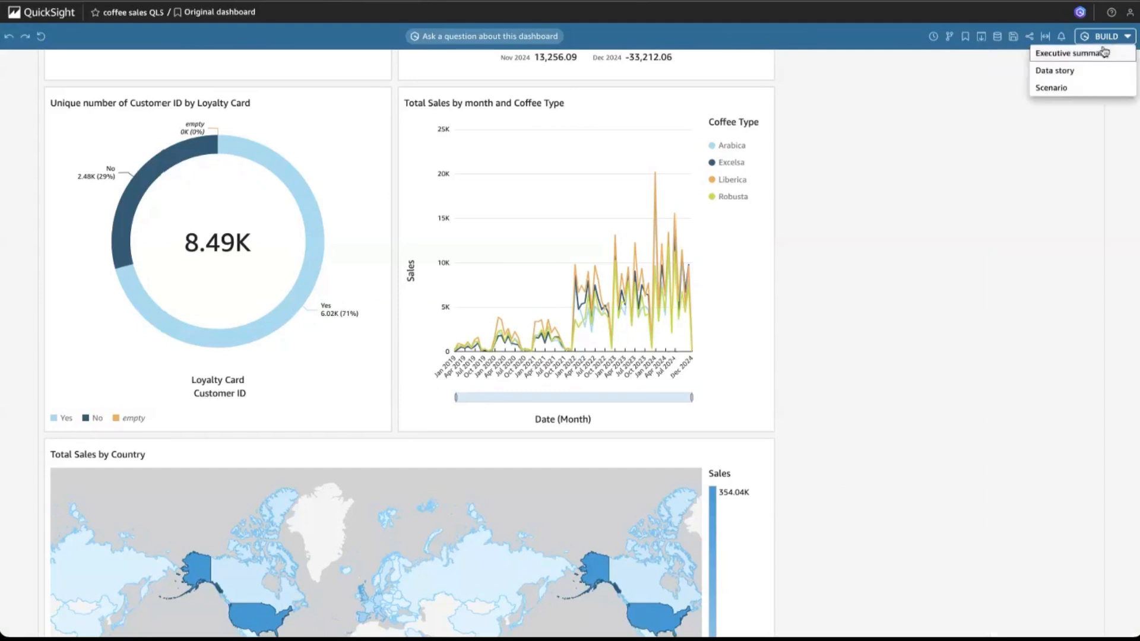
{"action": "left_click", "coordinate": [1074, 73]}
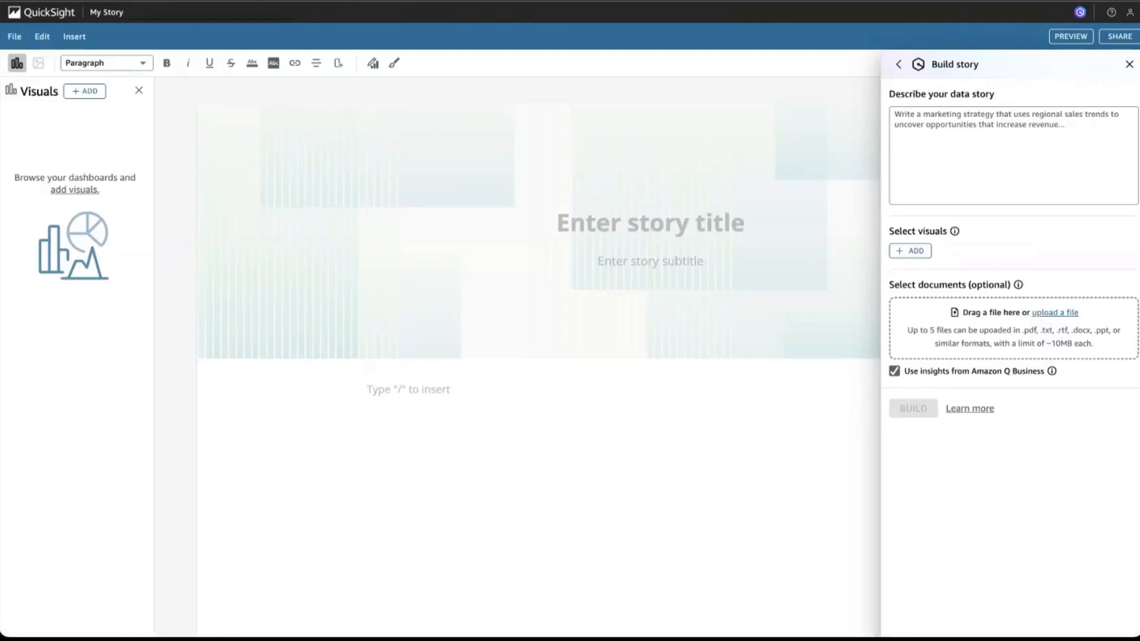
{"action": "left_click", "coordinate": [913, 252]}
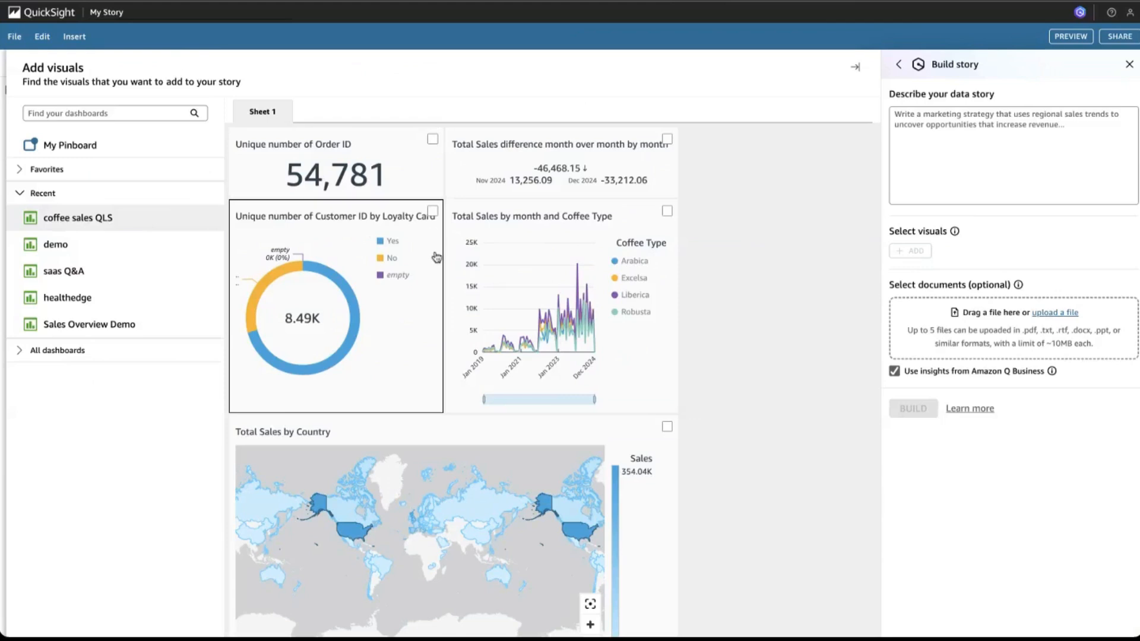
{"action": "left_click", "coordinate": [419, 181]}
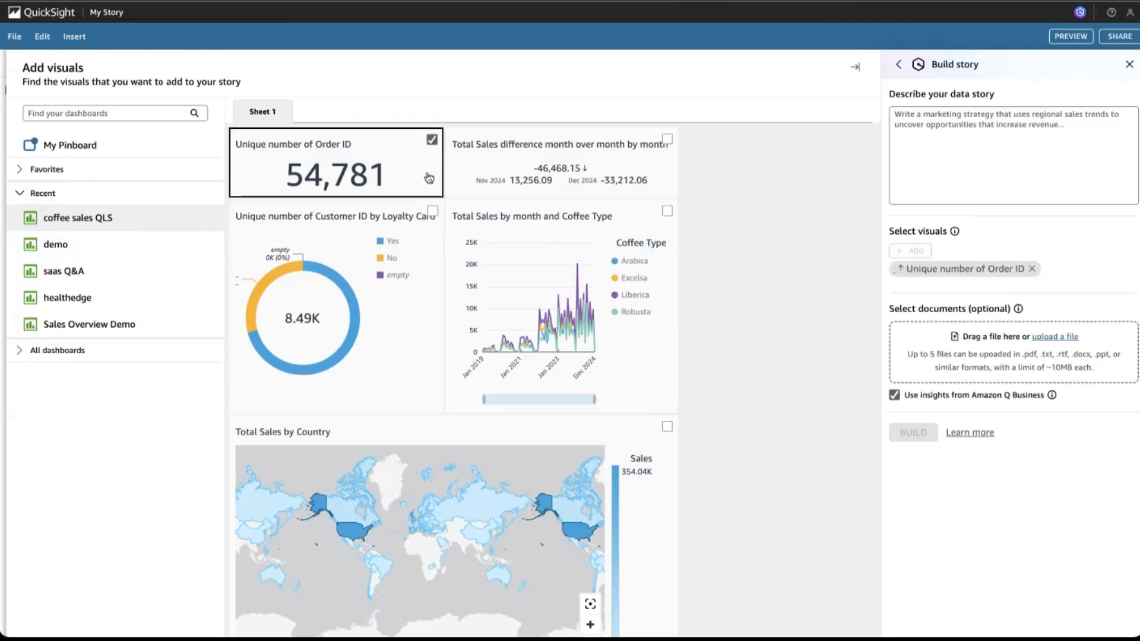
{"action": "left_click", "coordinate": [467, 173]}
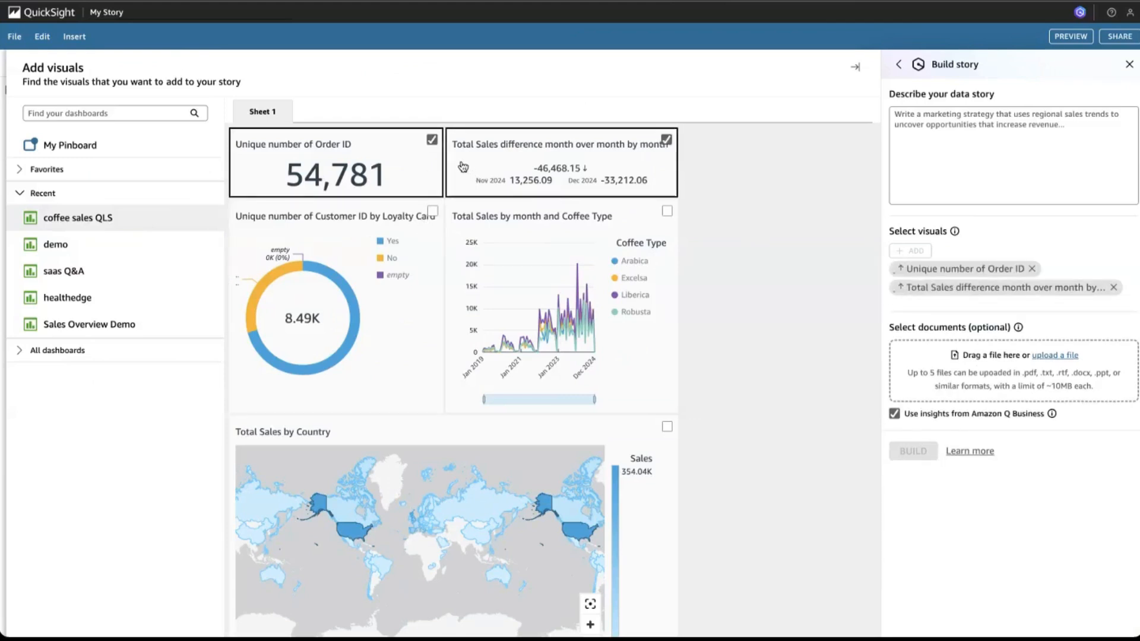
{"action": "left_click", "coordinate": [527, 269]}
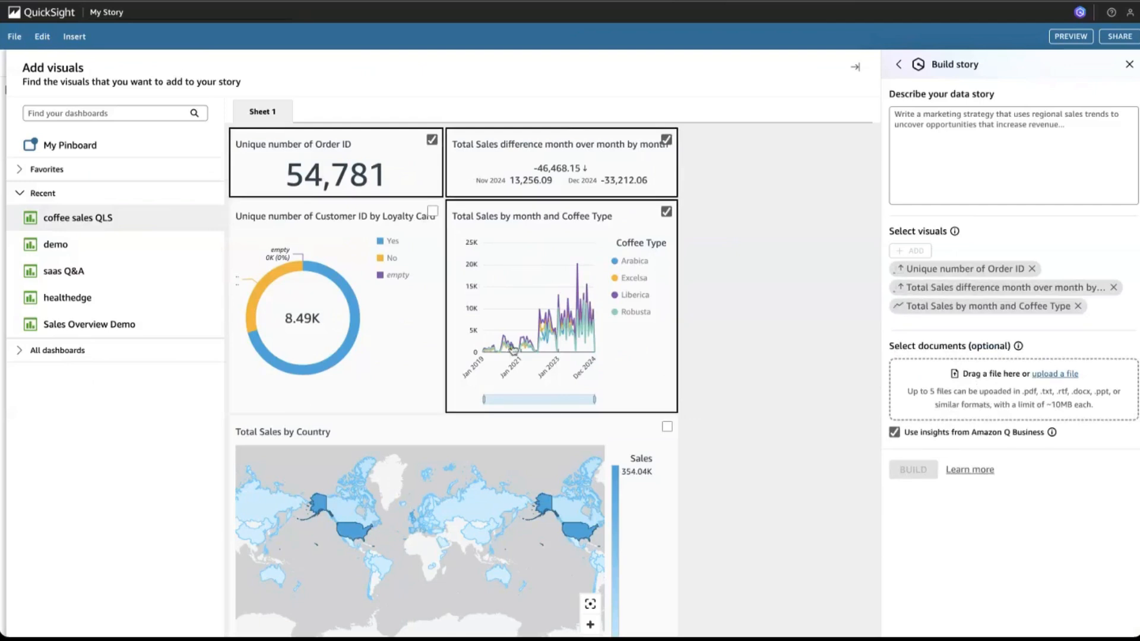
- Add the Total Sales by Coffee Type and Roast Type and Total Profit by Coffee Type visuals to the story's selection
{"action": "scroll", "coordinate": [662, 374], "scroll_direction": "down", "scroll_amount": 5}
{"action": "scroll", "coordinate": [662, 374], "scroll_direction": "down", "scroll_amount": 1}
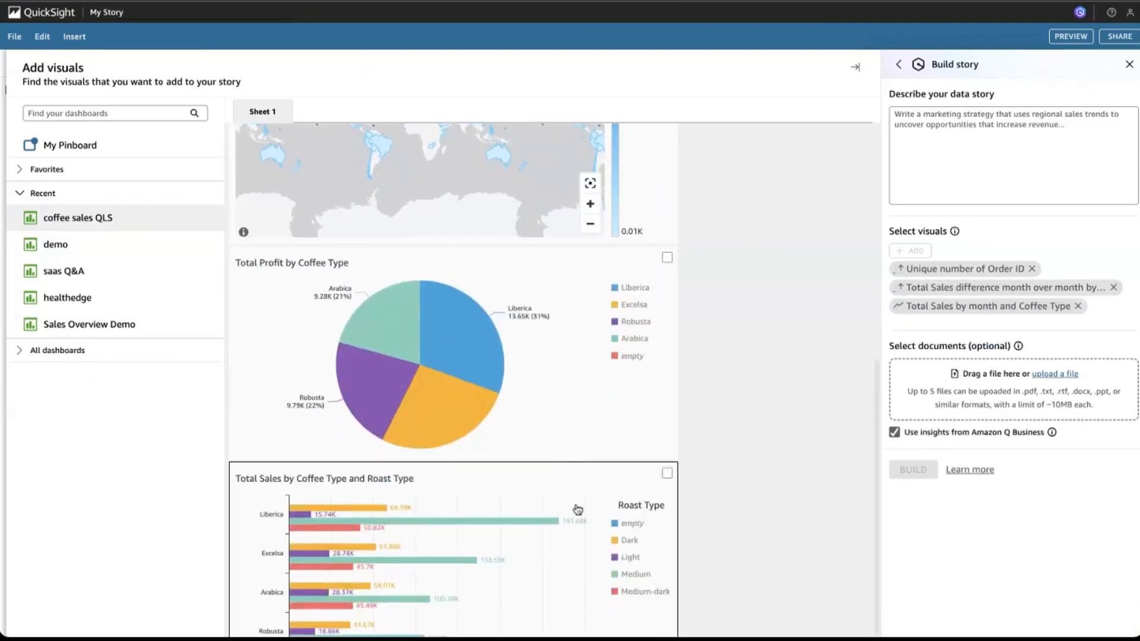
{"action": "left_click", "coordinate": [573, 489]}
{"action": "left_click", "coordinate": [572, 428]}
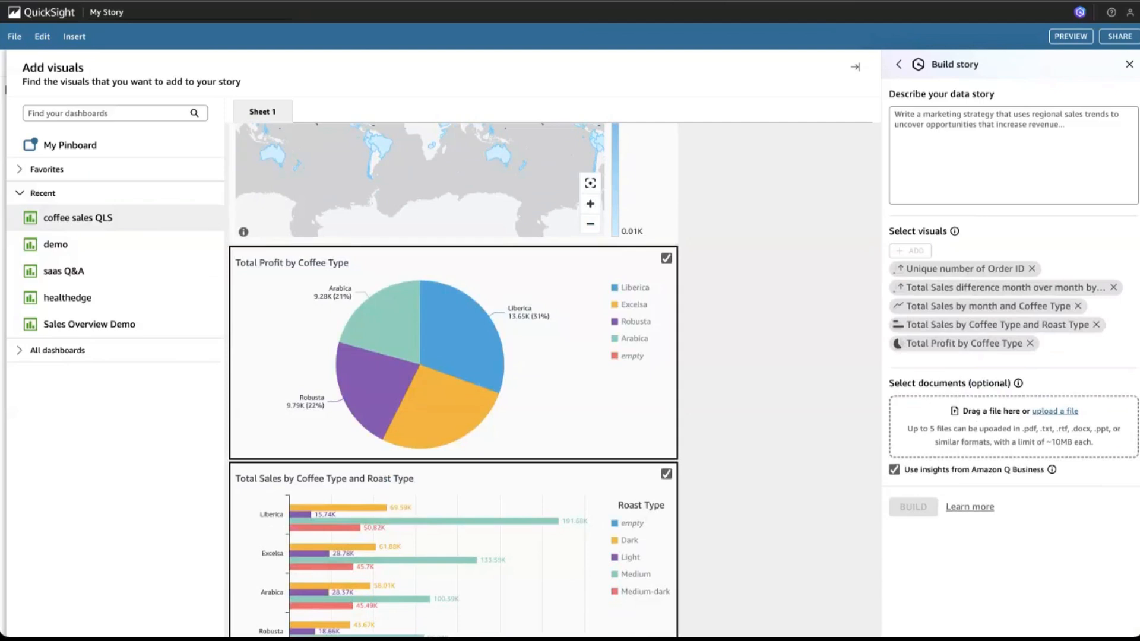
{"action": "left_click", "coordinate": [55, 352]}
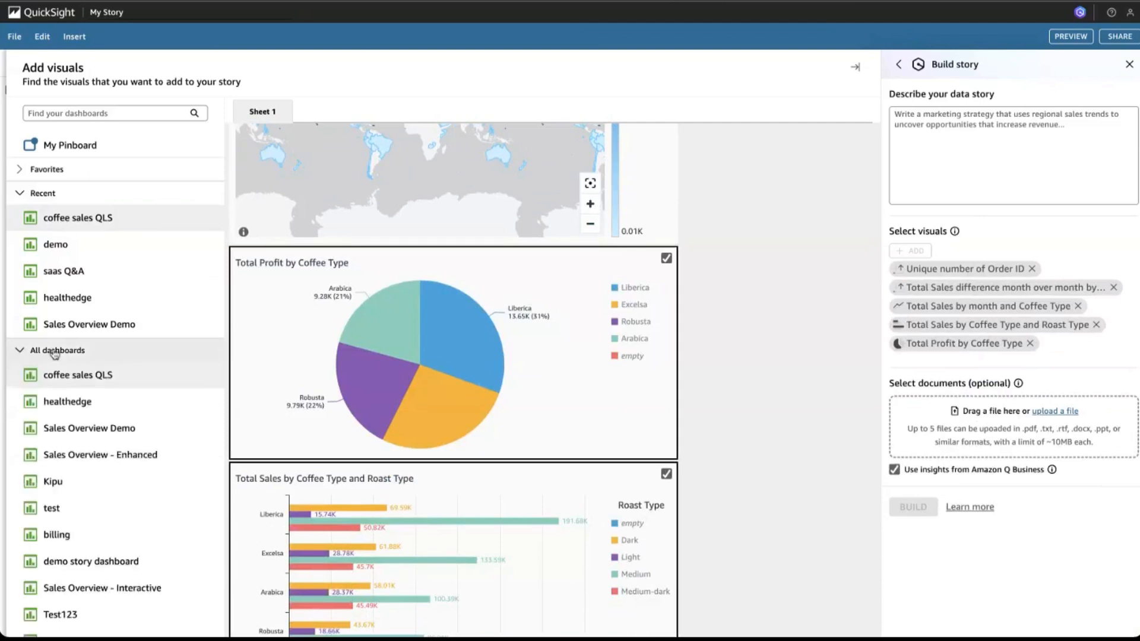
{"action": "left_click", "coordinate": [56, 354]}
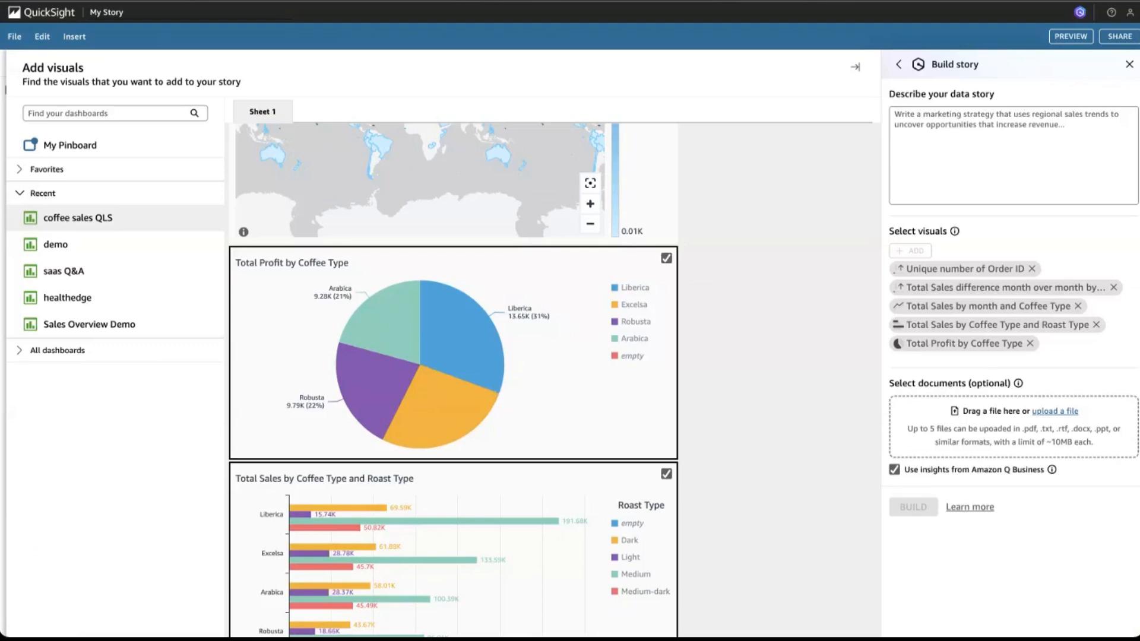
- Build the story from a prompt asking where to expand next year, coffee type and roast insights, top and bottom products, loyalty breakdown, and new-product recommendations
{"action": "left_click", "coordinate": [934, 138]}
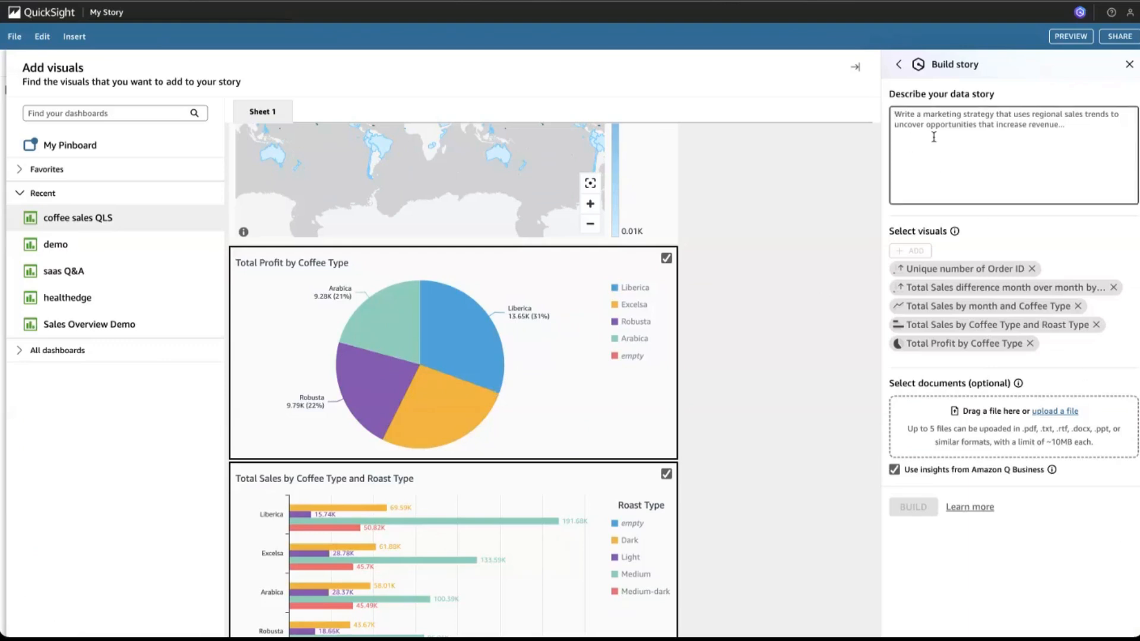
{"action": "type", "text": "Where should I focus expanding the business next year? Give me insights on coffee types and roasts that performed well. What are my top and bottom products? Show me breakdown by loyalty? Provide recommendations for new products as well."}
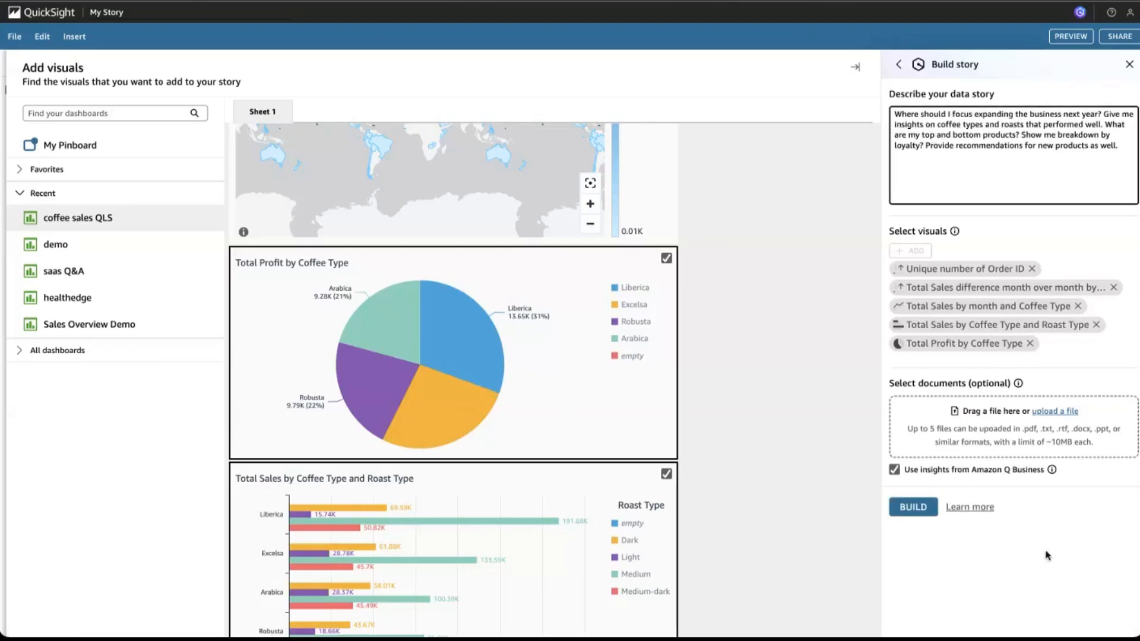
{"action": "left_click", "coordinate": [914, 508]}
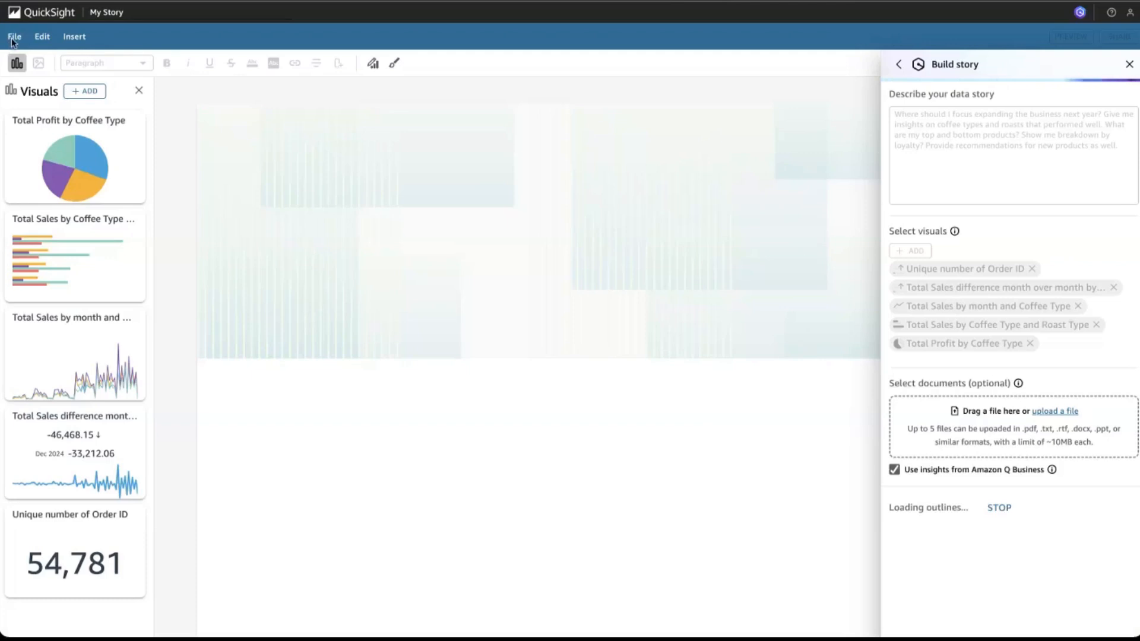
- Open the existing data story "Marketing Plan for Business Growth" and read through its sections from the introduction to the conclusion
{"action": "left_click", "coordinate": [41, 16]}
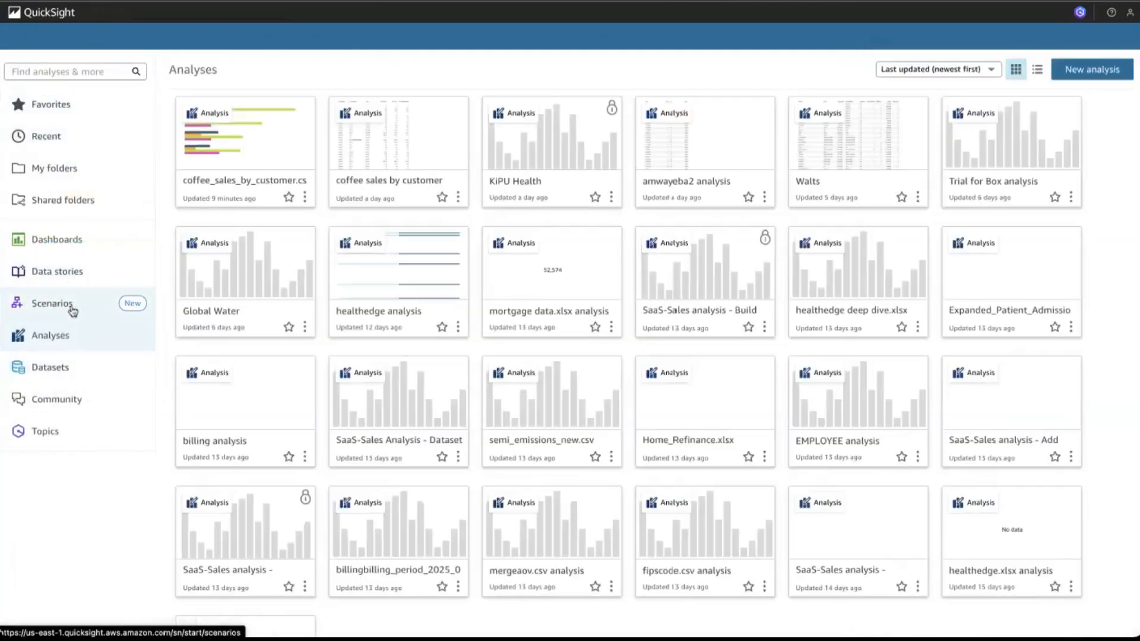
{"action": "left_click", "coordinate": [73, 286]}
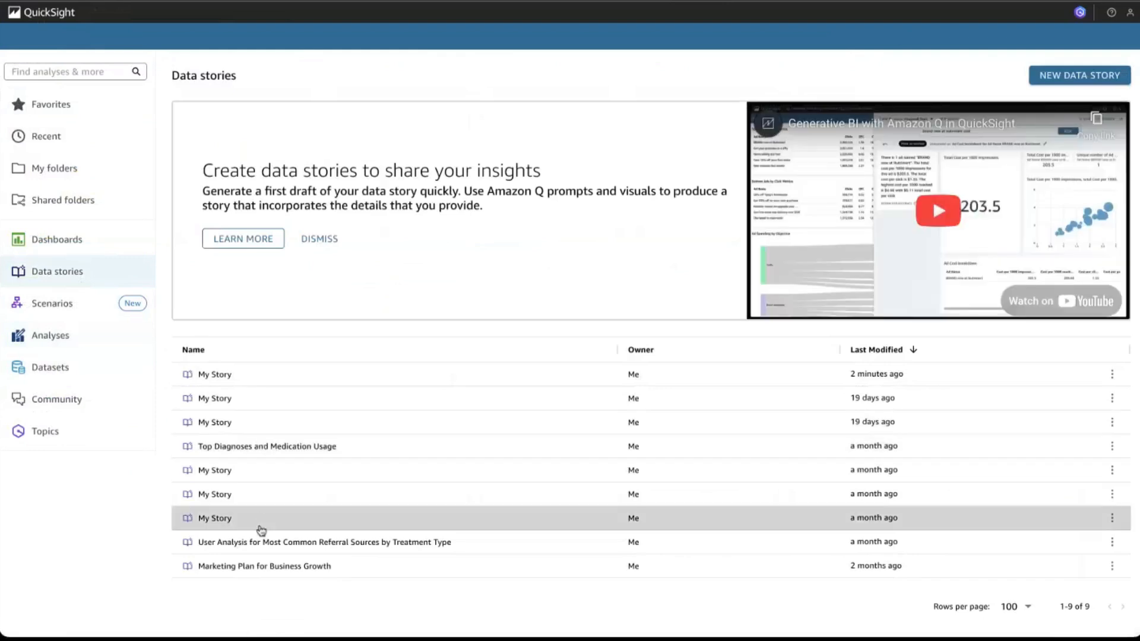
{"action": "left_click", "coordinate": [255, 571]}
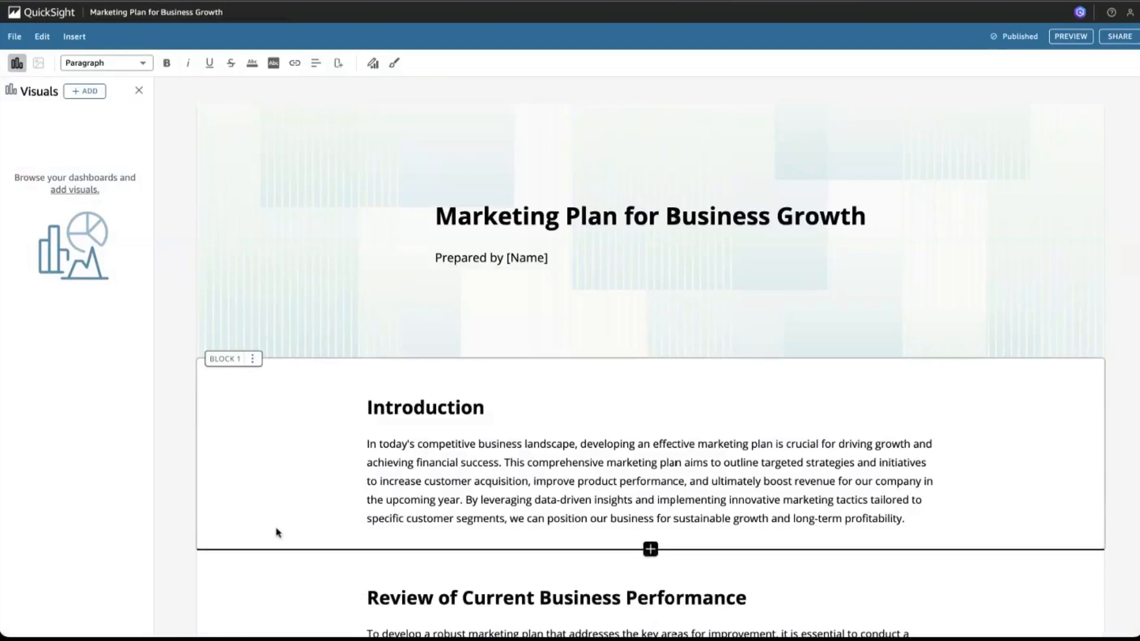
{"action": "scroll", "coordinate": [275, 535], "scroll_direction": "down", "scroll_amount": 1}
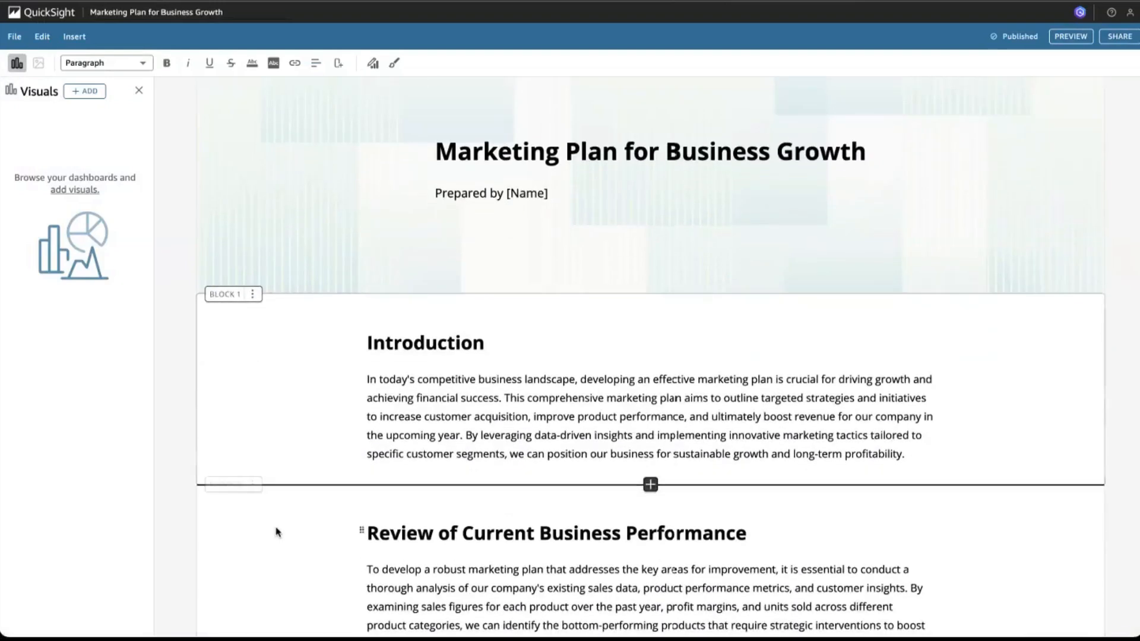
{"action": "left_click", "coordinate": [614, 155]}
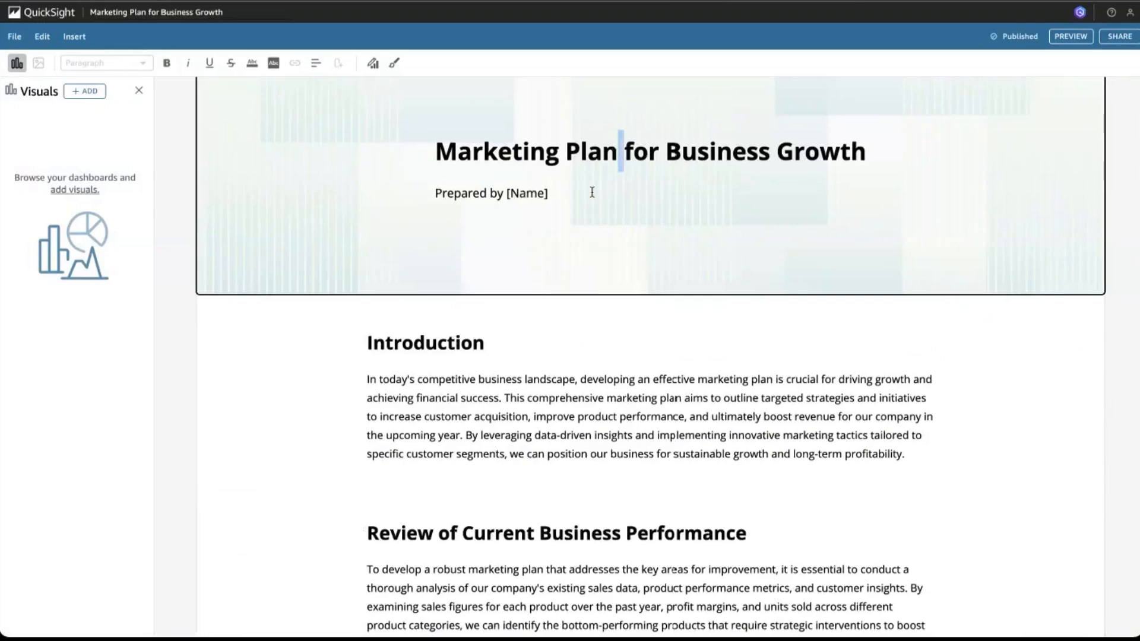
{"action": "scroll", "coordinate": [586, 291], "scroll_direction": "down", "scroll_amount": 2}
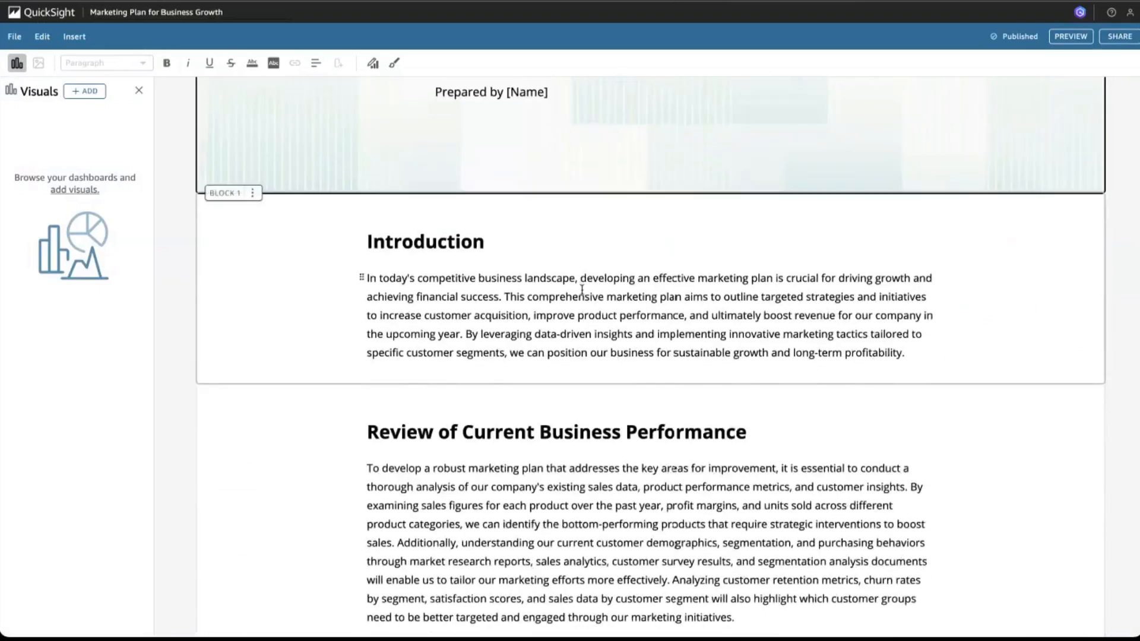
{"action": "scroll", "coordinate": [667, 278], "scroll_direction": "down", "scroll_amount": 4}
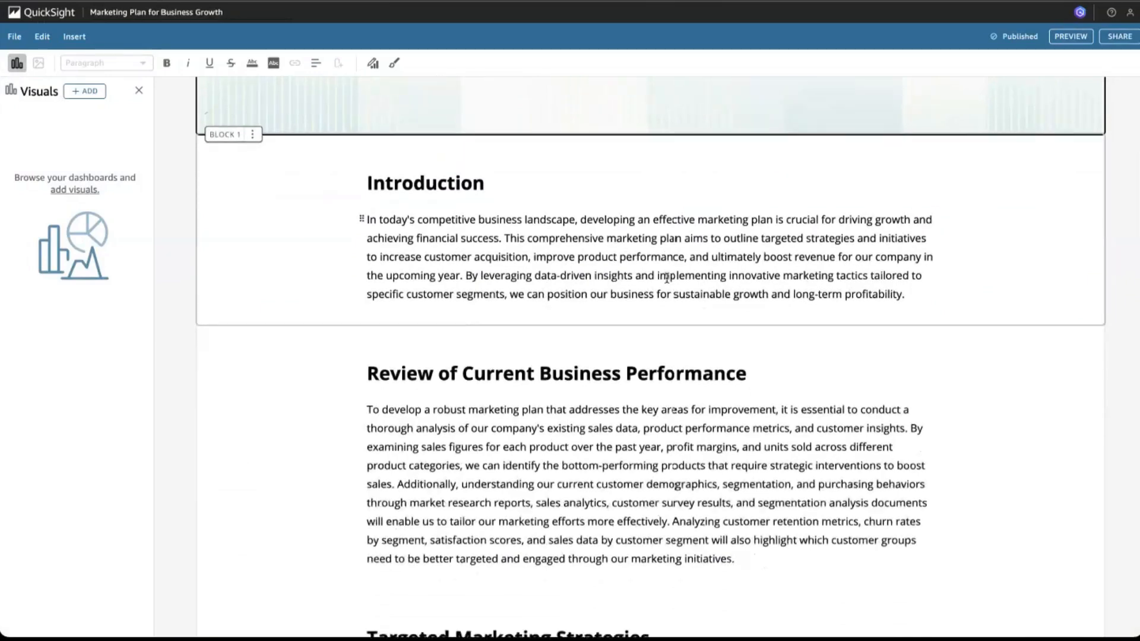
{"action": "scroll", "coordinate": [663, 319], "scroll_direction": "down", "scroll_amount": 7}
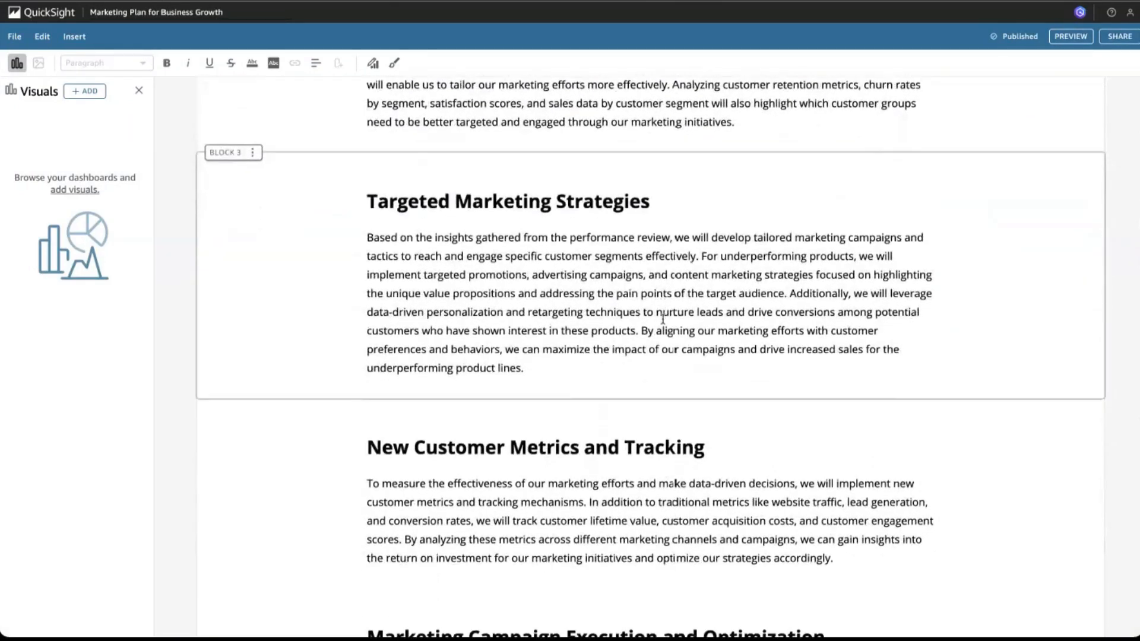
{"action": "scroll", "coordinate": [663, 319], "scroll_direction": "down", "scroll_amount": 5}
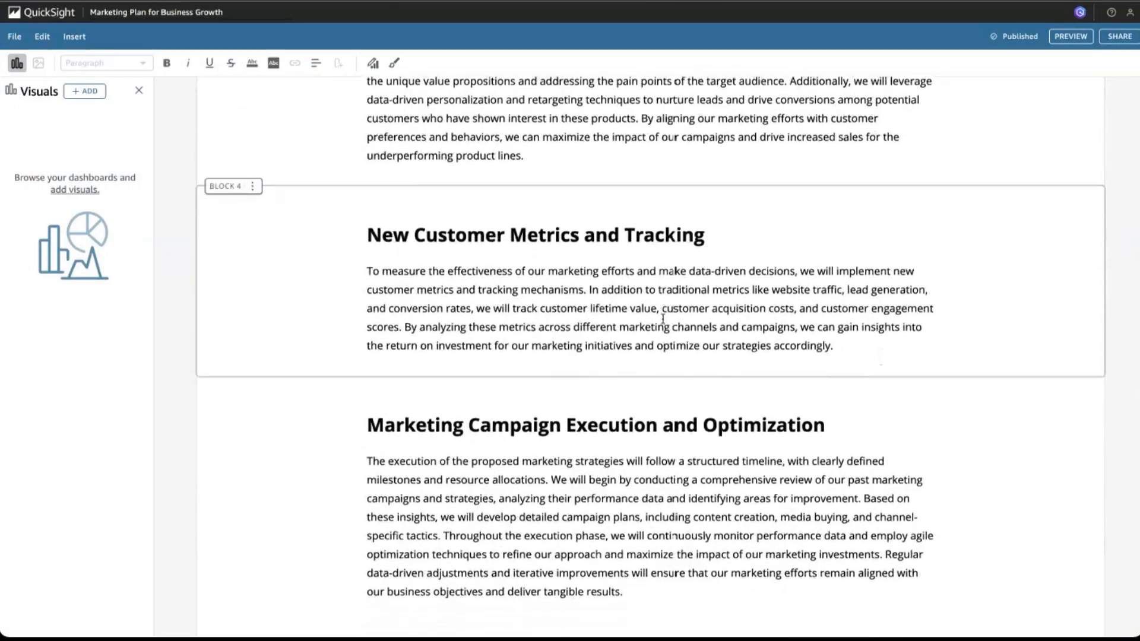
{"action": "scroll", "coordinate": [663, 319], "scroll_direction": "down", "scroll_amount": 3}
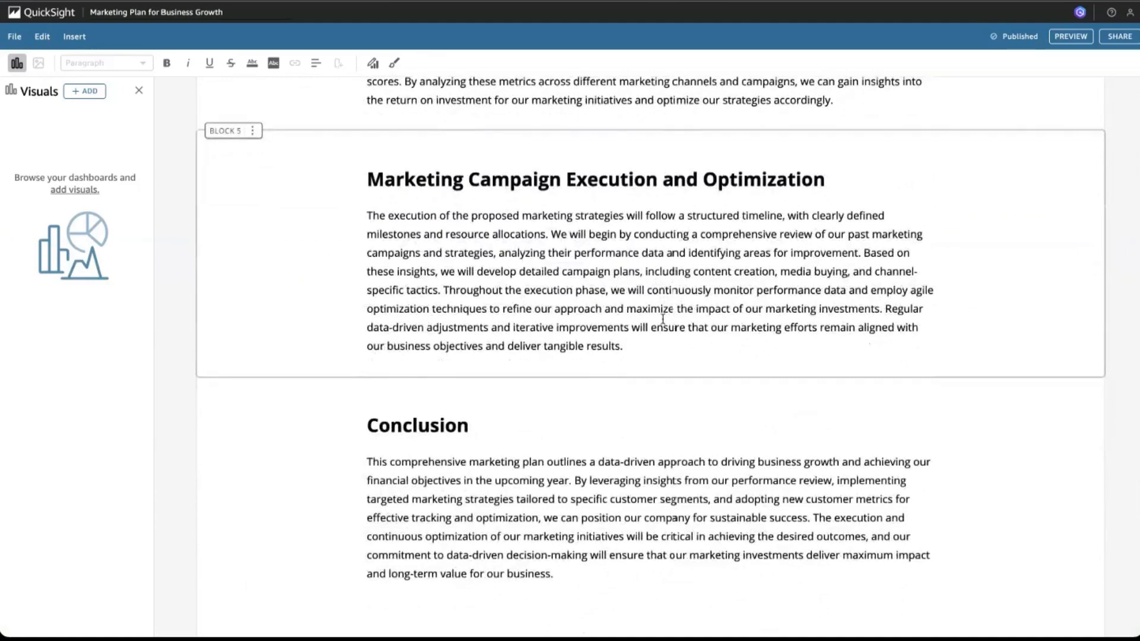
{"action": "scroll", "coordinate": [662, 319], "scroll_direction": "up", "scroll_amount": 7}
{"action": "scroll", "coordinate": [663, 319], "scroll_direction": "up", "scroll_amount": 7}
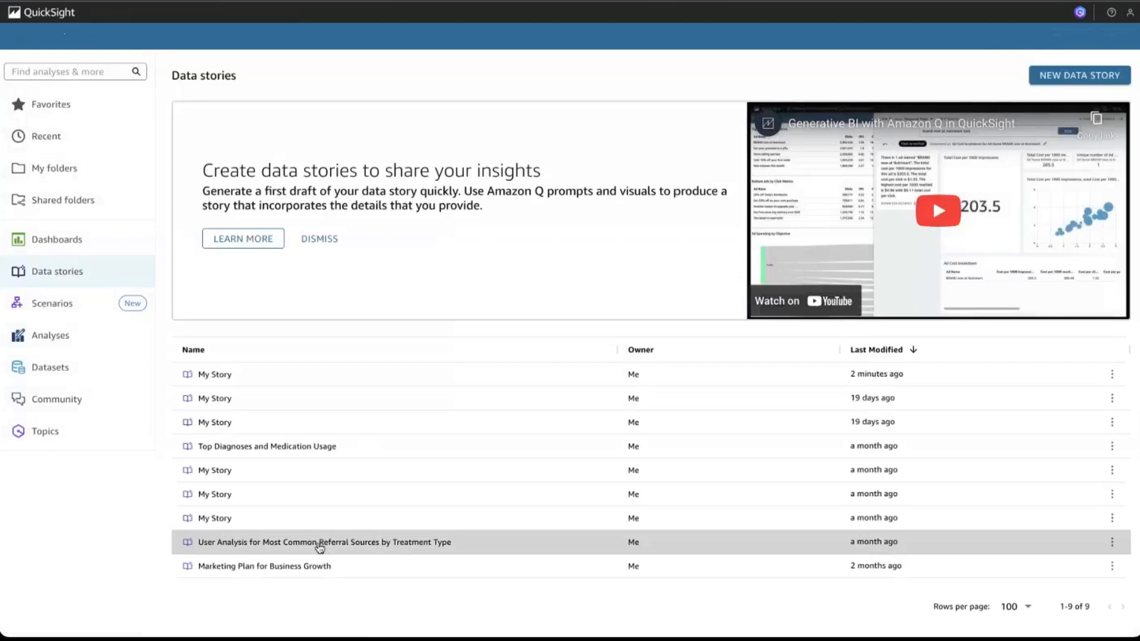
- View the "User Analysis for Most Common Referral Sources by Treatment Type" story and the "My Story" entry listed directly above it
{"action": "left_click", "coordinate": [319, 545]}
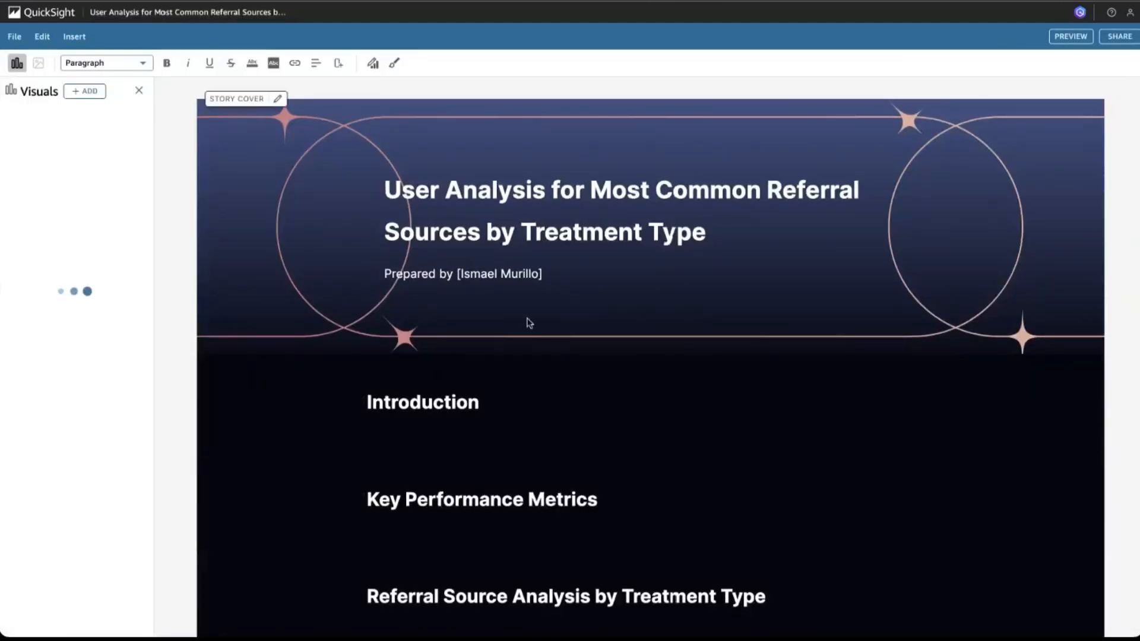
{"action": "scroll", "coordinate": [530, 324], "scroll_direction": "down", "scroll_amount": 5}
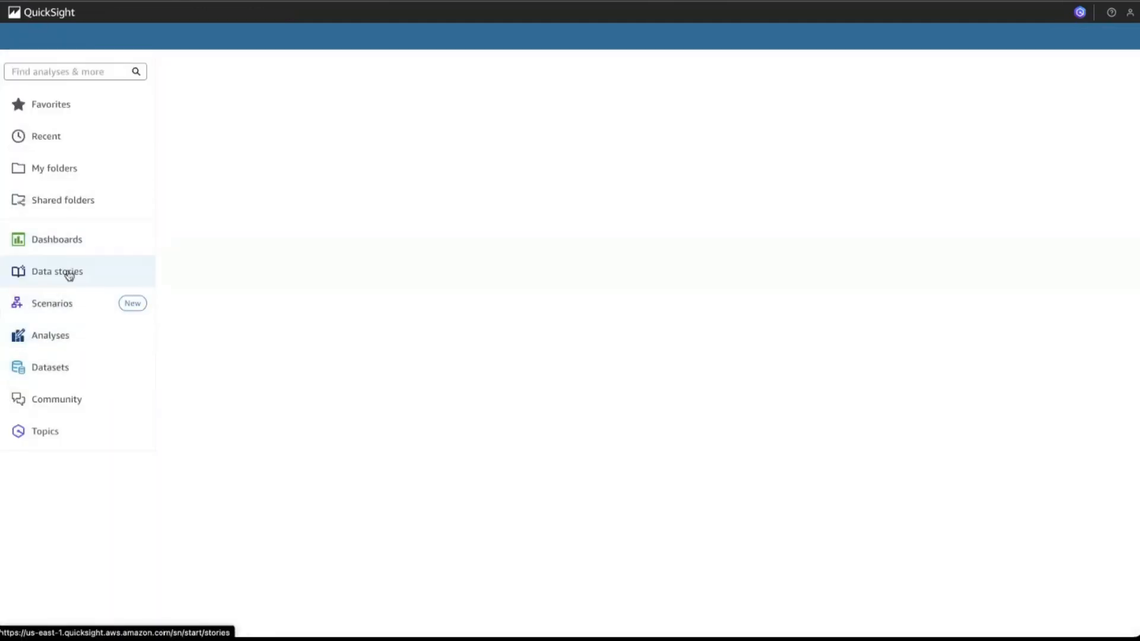
{"action": "left_click", "coordinate": [69, 273]}
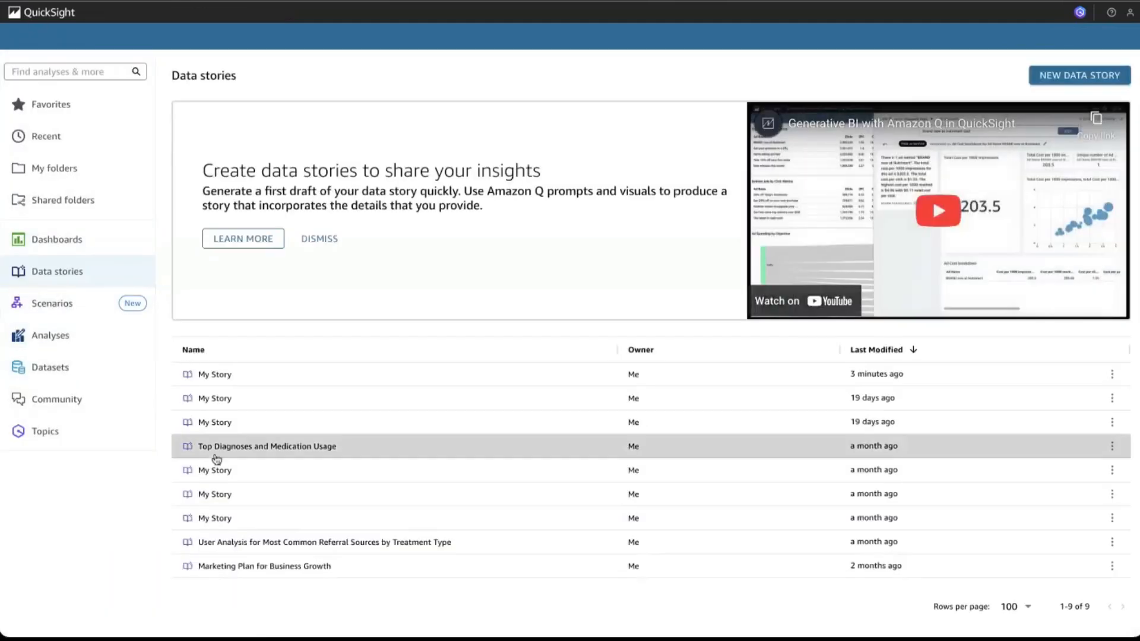
{"action": "left_click", "coordinate": [239, 519]}
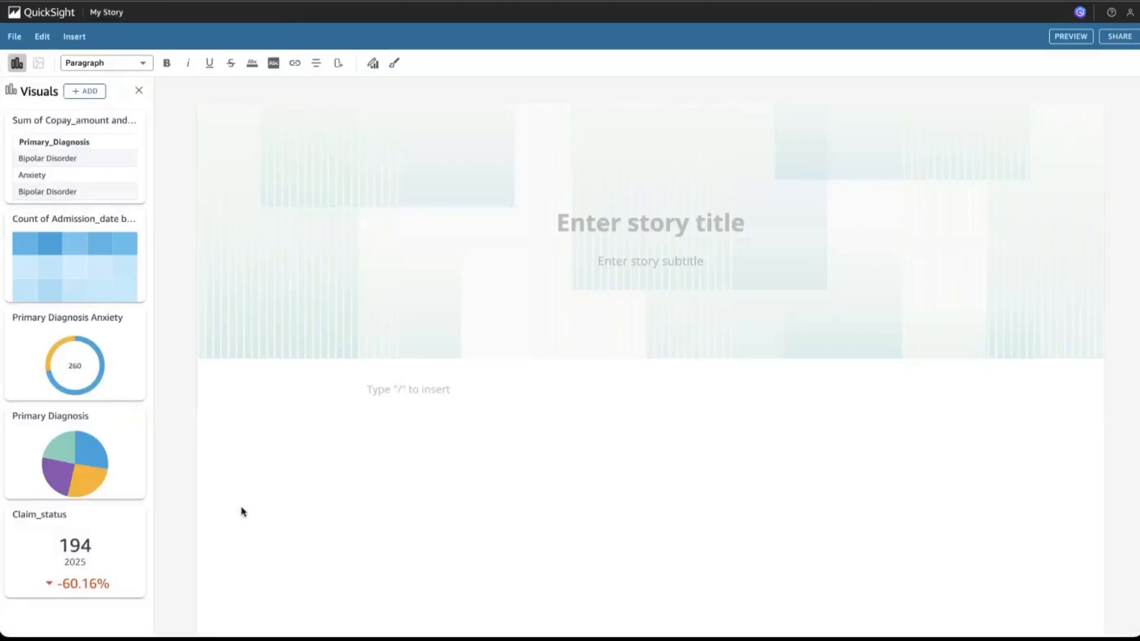